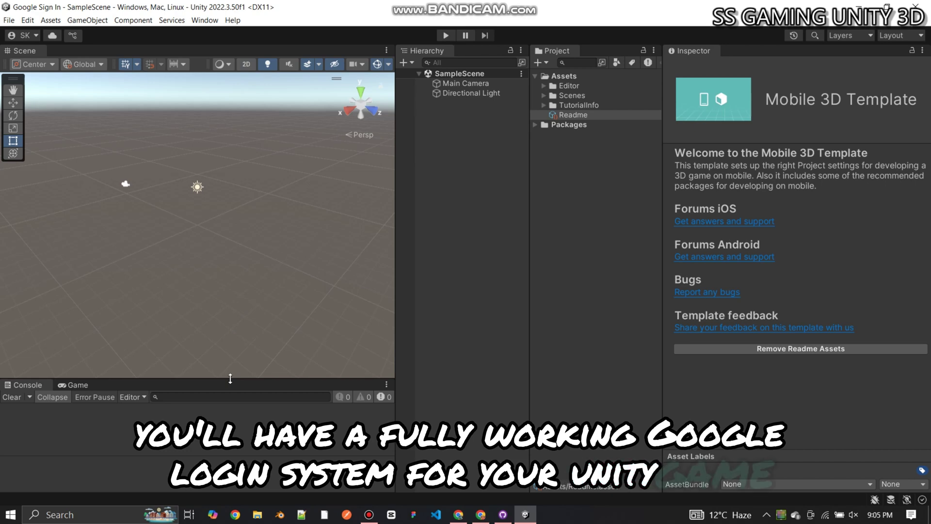
Step: Enlarge the lower view area to show the Game view, and switch the project's build platform to Android
left_click_drag(230, 378, 22, 270)
left_click(68, 278)
left_click(9, 20)
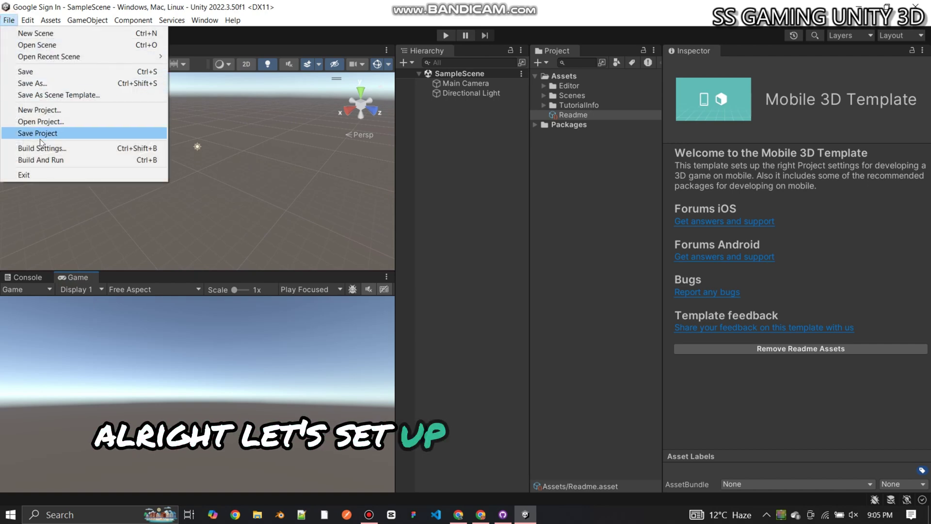
left_click(73, 147)
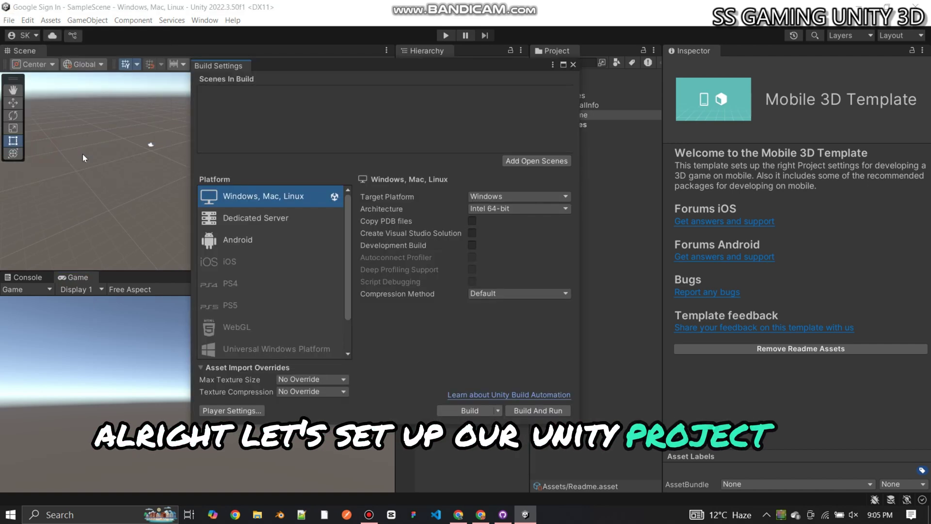
left_click(257, 242)
left_click(476, 410)
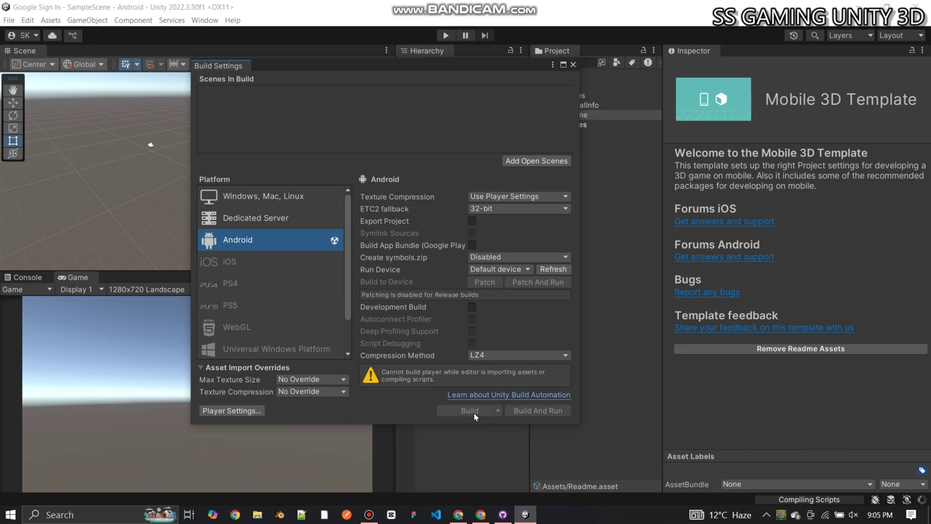
Step: In the Player settings, set the company name to "ss gaming unity 3d" and the product name to "google sign in"
left_click(234, 410)
type("ss gaming unity 3d")
left_click(448, 95)
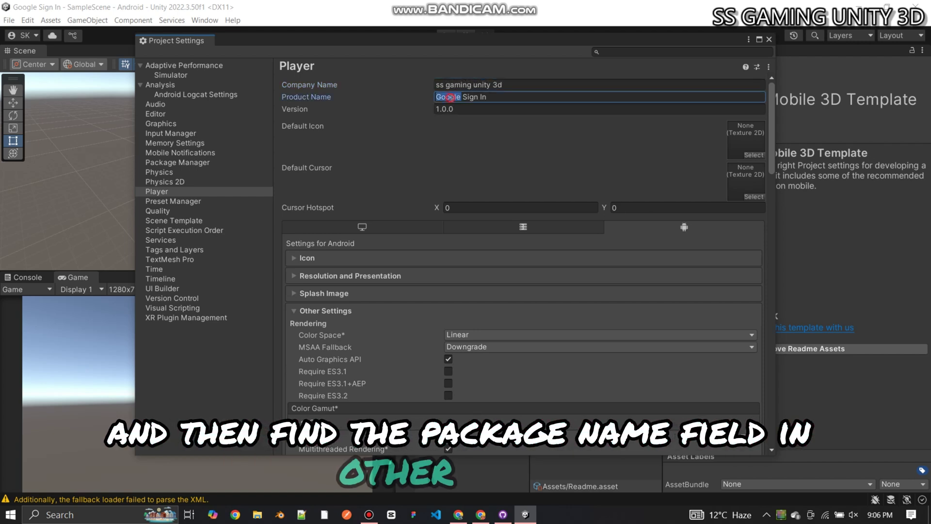
type("google sign in")
Step: Refresh the default package name override so the Android package name is com.ssgamingunity3d.googlesignin
scroll(466, 338, "down", 15)
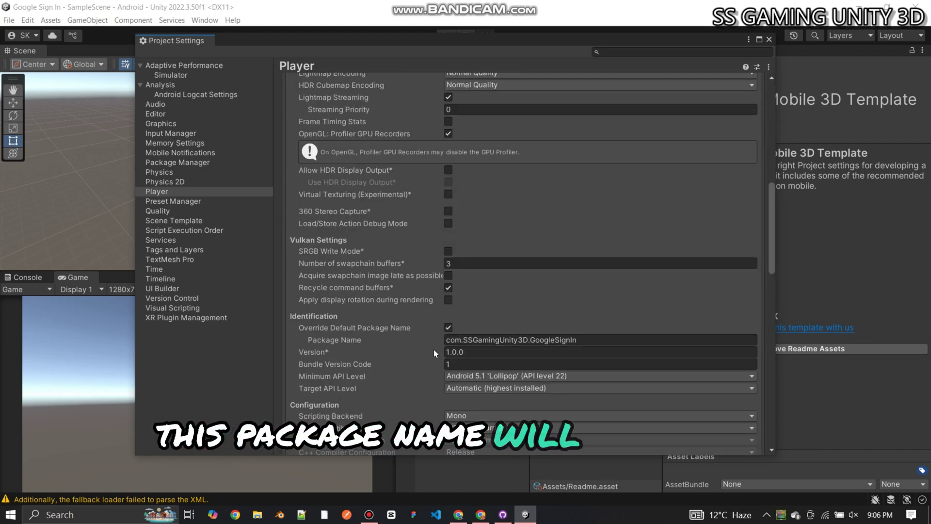
left_click(448, 328)
scroll(495, 257, "down", 5)
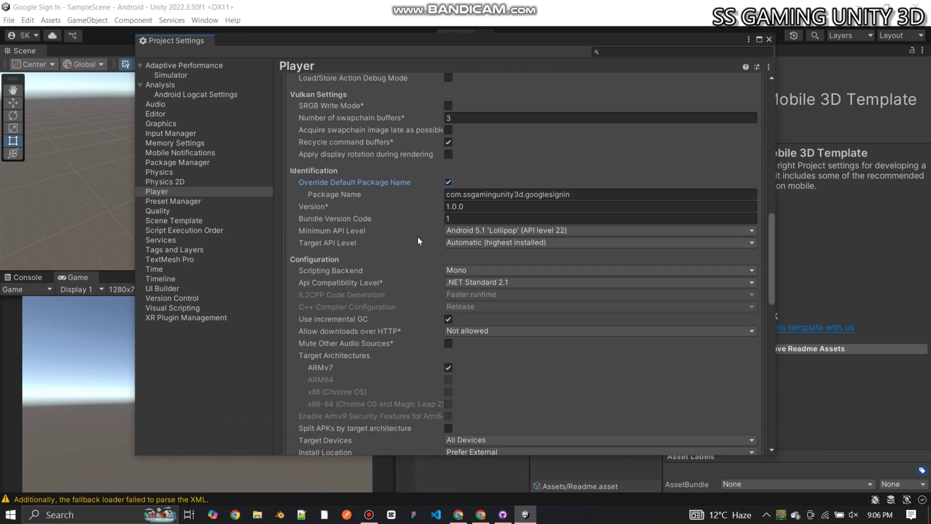
Step: Set the Android scripting backend to IL2CPP and enable ARM64 as a target architecture
scroll(405, 245, "down", 7)
scroll(407, 246, "up", 5)
left_click(462, 195)
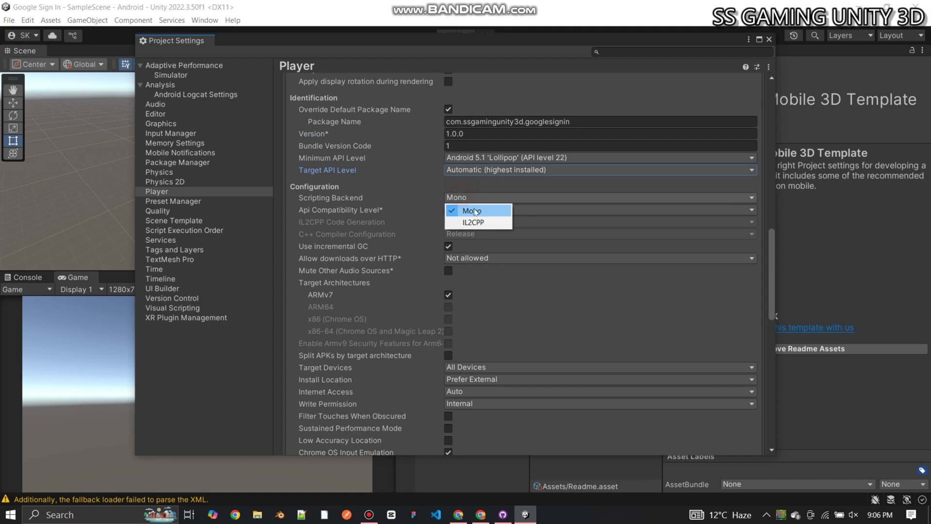
left_click(478, 222)
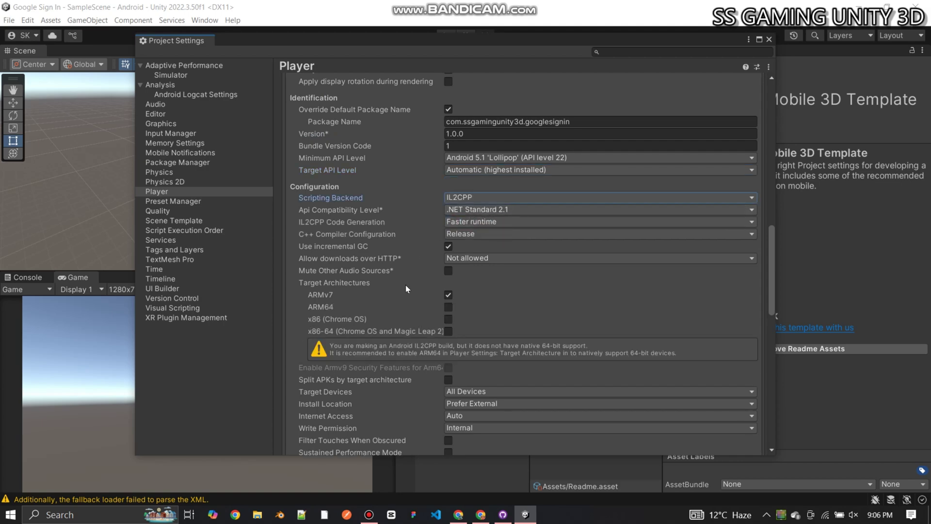
scroll(407, 281, "down", 1)
left_click(448, 272)
Step: Examine the keystore and build options in the Android publishing settings, and close the project settings
scroll(400, 291, "down", 2)
scroll(403, 294, "down", 12)
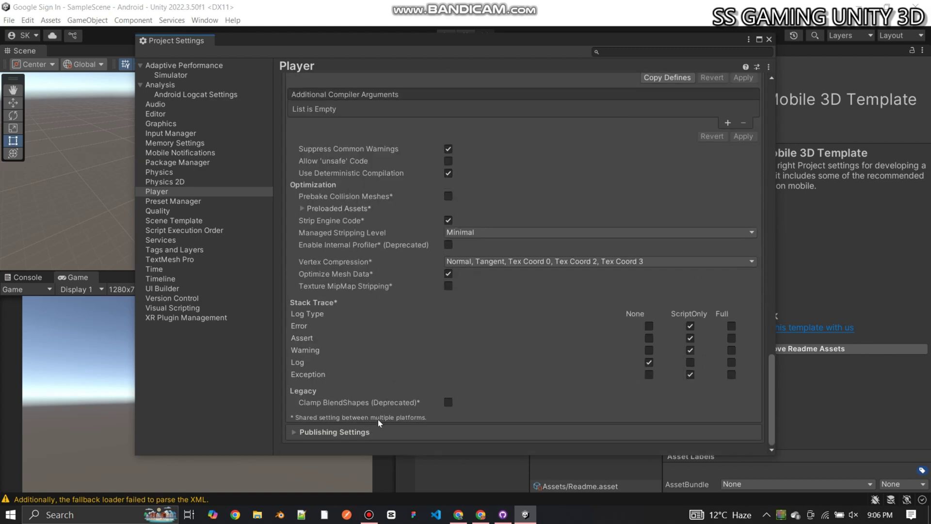
left_click(370, 431)
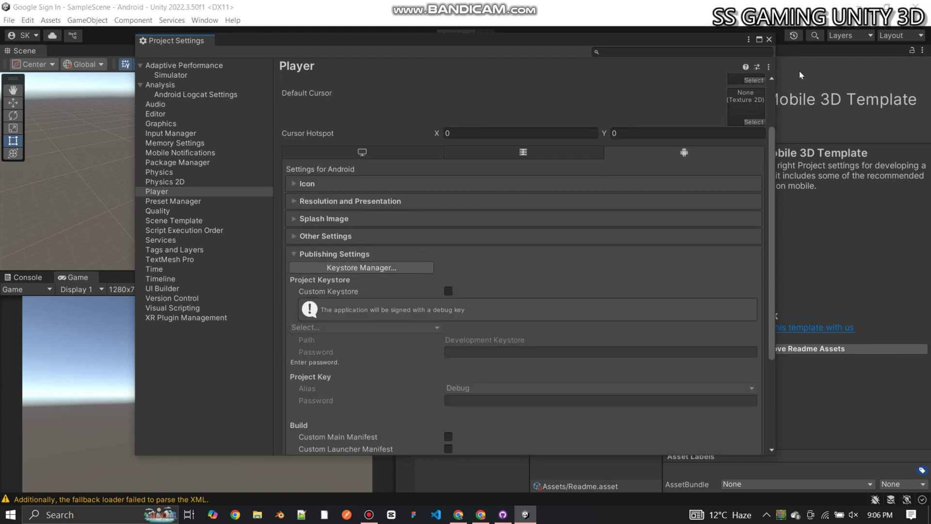
left_click(768, 40)
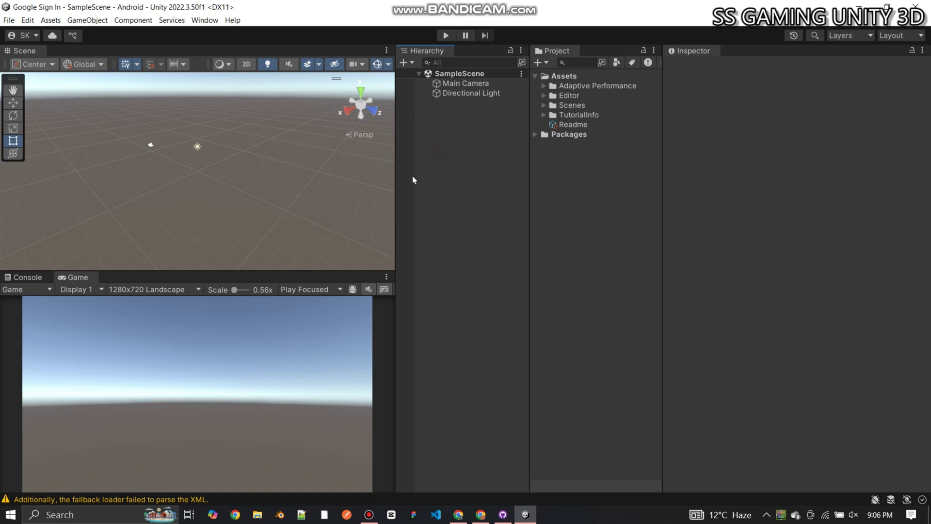
Step: Clear the console messages, enlarge the Game view and set its resolution to 1920x1080 Portrait
left_click(63, 499)
left_click(10, 289)
left_click(68, 277)
left_click_drag(145, 271, 181, 210)
left_click(182, 228)
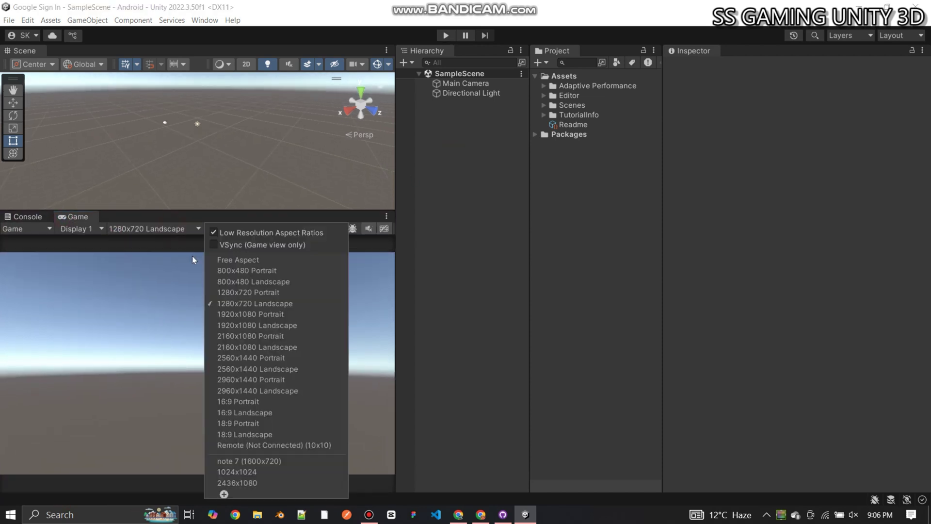
left_click(253, 314)
left_click_drag(287, 211, 287, 209)
Step: Add a UI canvas to the scene and create a panel inside it
right_click(443, 113)
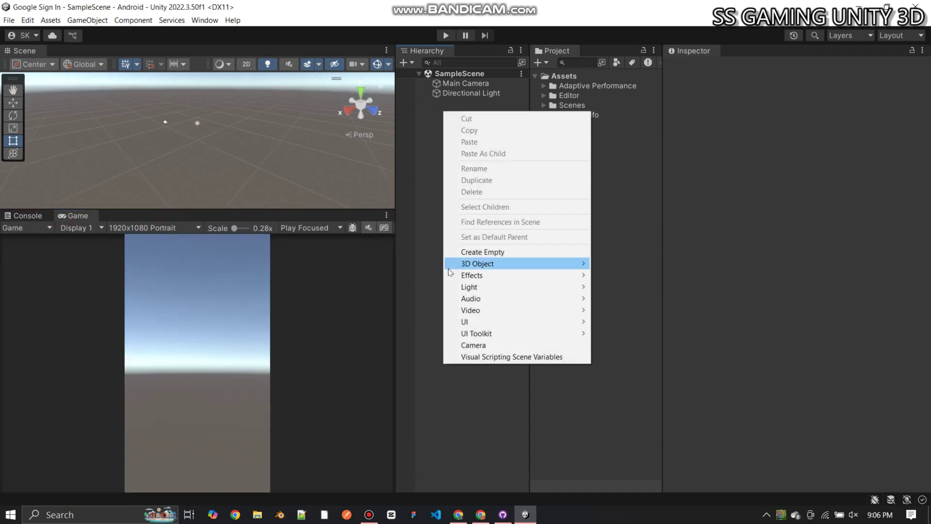
mouse_move(465, 322)
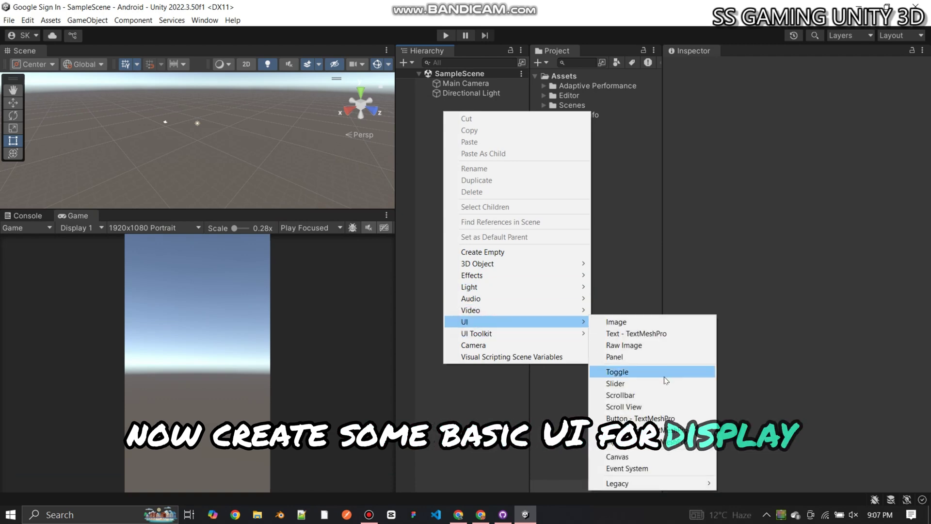
left_click(626, 455)
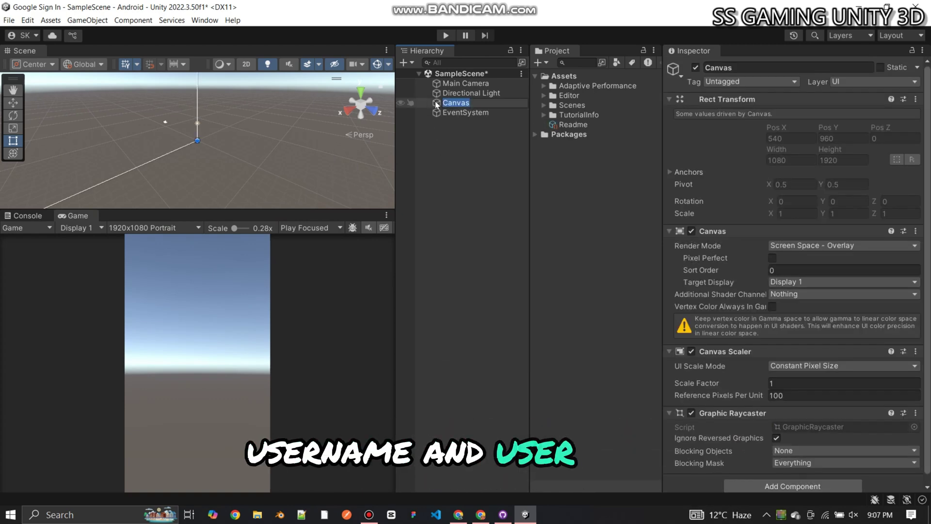
right_click(439, 102)
mouse_move(466, 338)
left_click(606, 374)
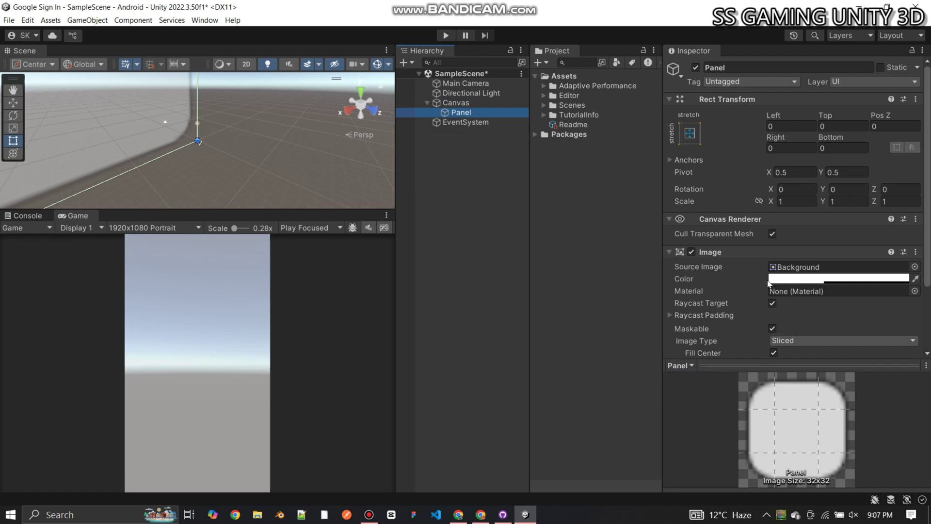
Step: Change the panel's image colour to an opaque salmon pink
left_click(824, 279)
left_click(828, 284)
left_click(905, 203)
Step: Add a UI image inside the panel and name it "Profile Image"
right_click(460, 112)
mouse_move(514, 351)
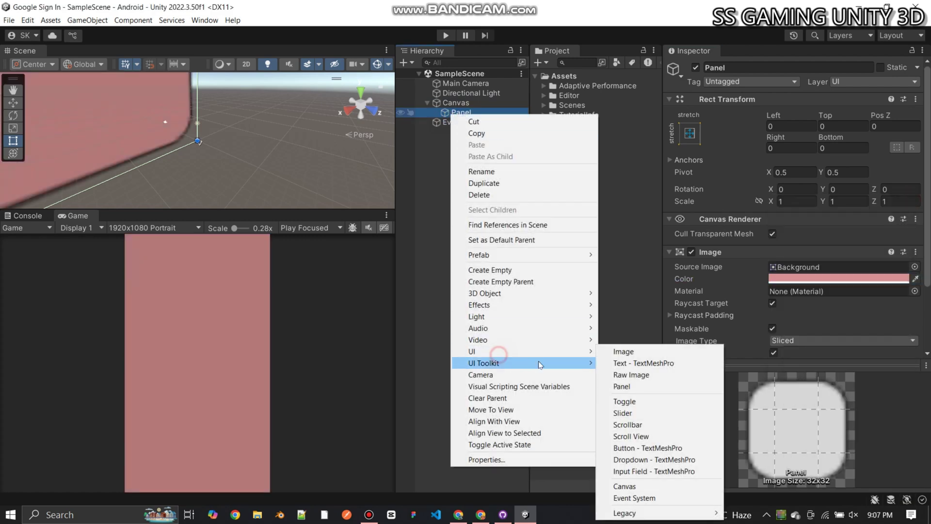
left_click(626, 352)
key("Return")
Step: In an enlarged 2D scene view, scale the profile image uniformly to about 3.56 and move it to the panel's upper part
left_click_drag(194, 211, 194, 442)
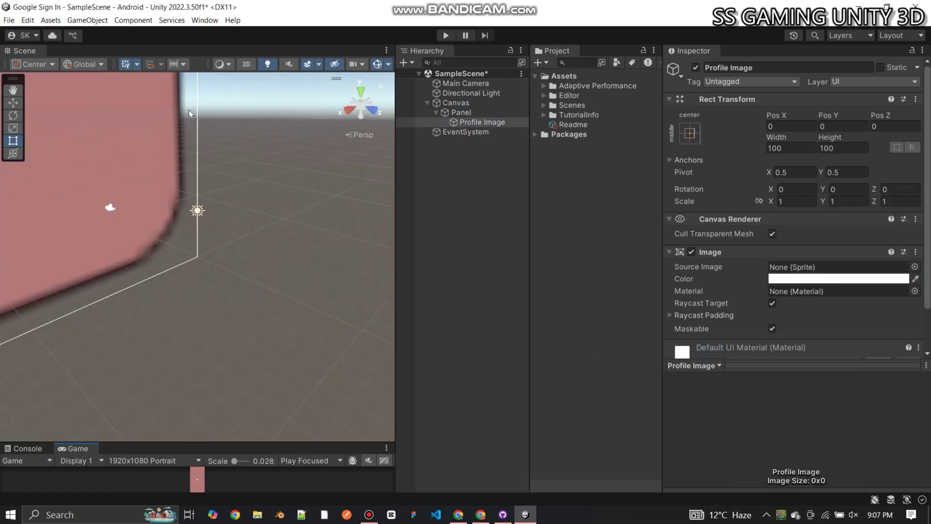
left_click(246, 64)
scroll(257, 291, "down", 5)
key("r")
left_click_drag(244, 247, 436, 307)
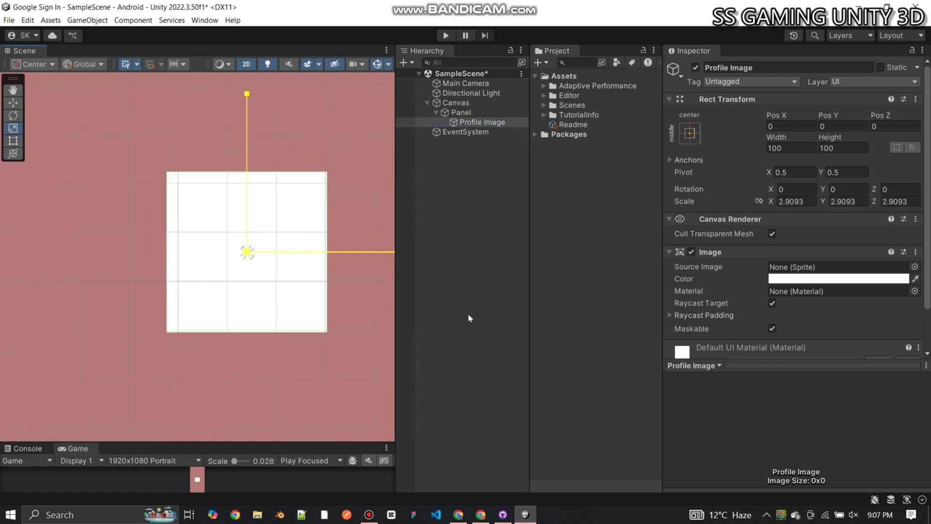
key("w")
scroll(307, 332, "down", 5)
left_click_drag(221, 248, 221, 138)
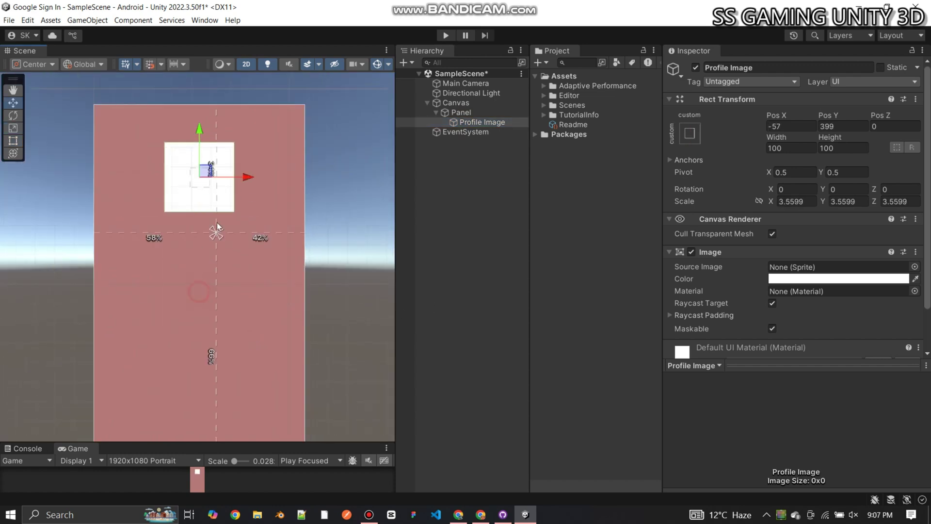
Step: Add a TextMeshPro text inside the panel, import the TMP essential resources, and name the text "User Name"
right_click(461, 112)
mouse_move(528, 352)
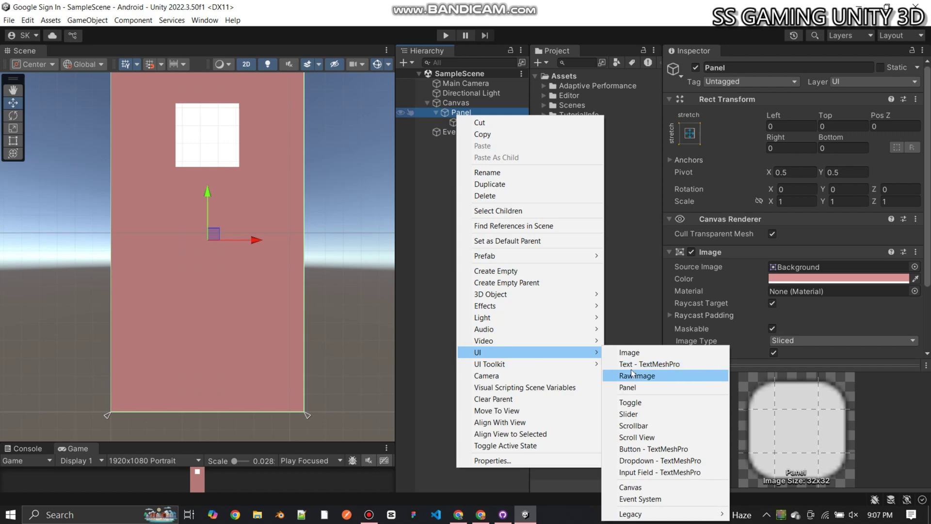
left_click(640, 363)
left_click(560, 225)
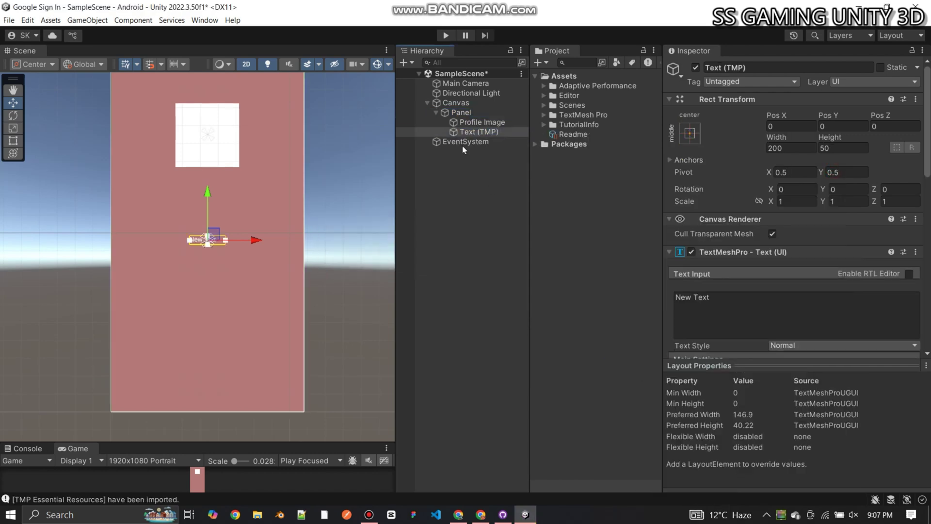
type("User Name")
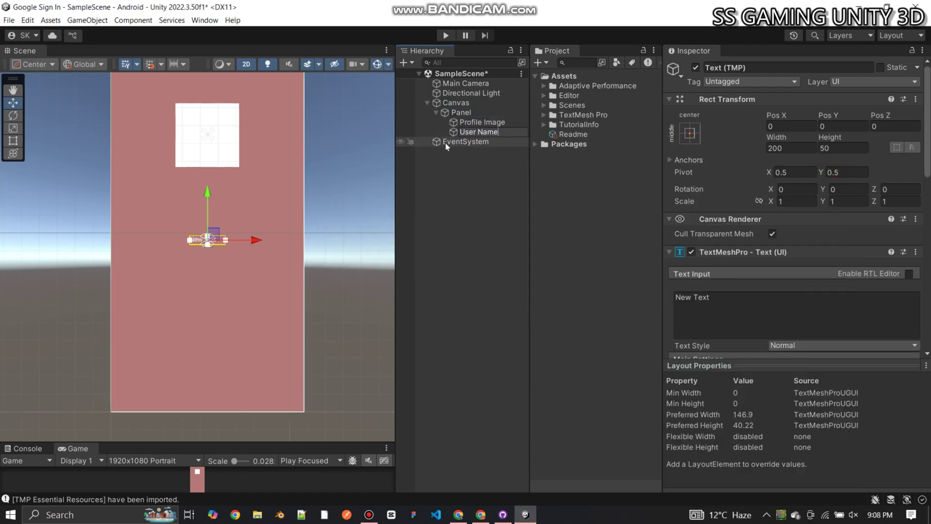
key("Return")
Step: Place the User Name text just below the profile image and resize its box to about 623 by 95
left_click_drag(207, 239, 208, 191)
key("t")
scroll(227, 185, "up", 2)
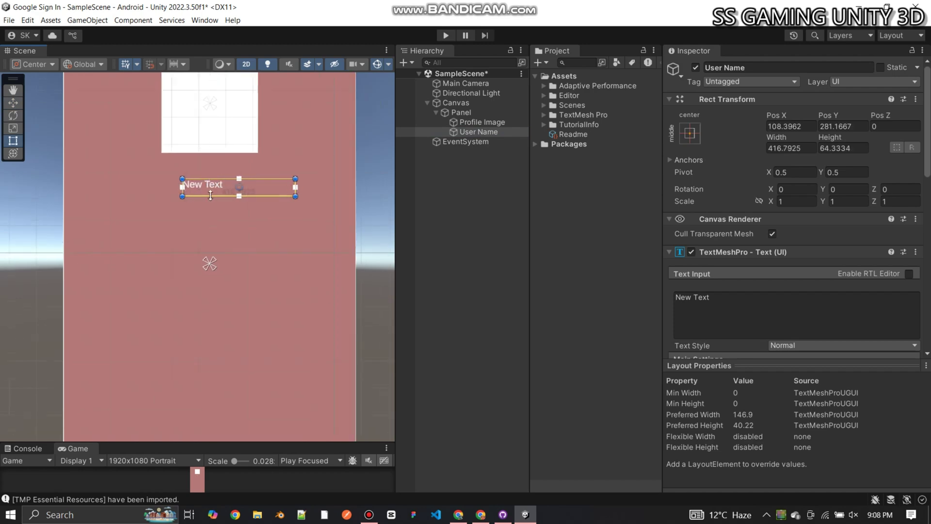
Step: Make the User Name text bold and white, and centre it in its box
scroll(781, 268, "down", 5)
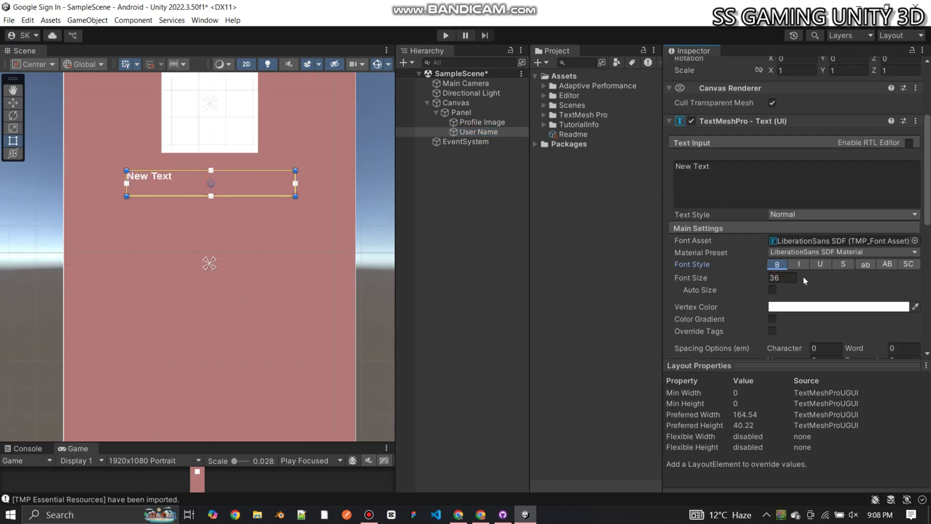
scroll(795, 290, "down", 5)
scroll(796, 290, "up", 15)
scroll(795, 290, "down", 12)
left_click(839, 273)
left_click_drag(853, 293, 844, 285)
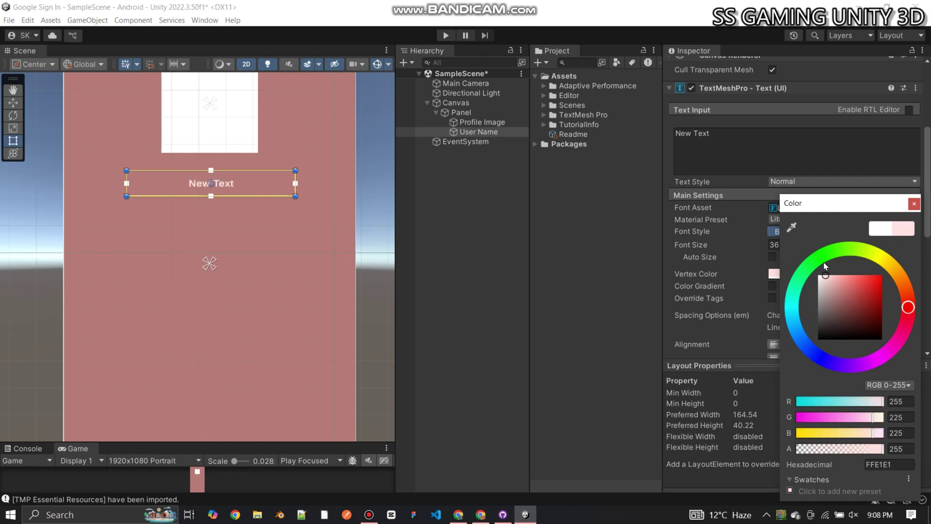
left_click(913, 203)
Step: Duplicate the User Name text, name the copy "Email" and place it below the original at Y 178
left_click(458, 132)
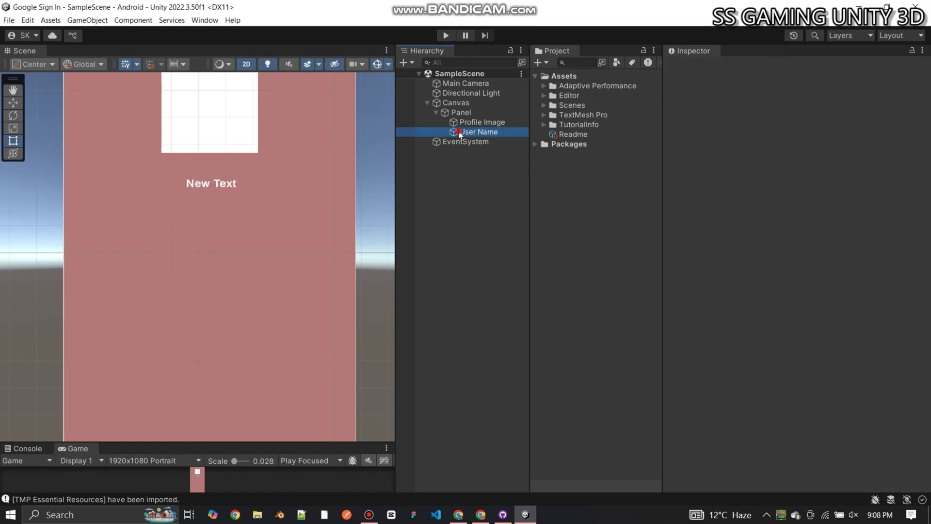
key("ctrl+d")
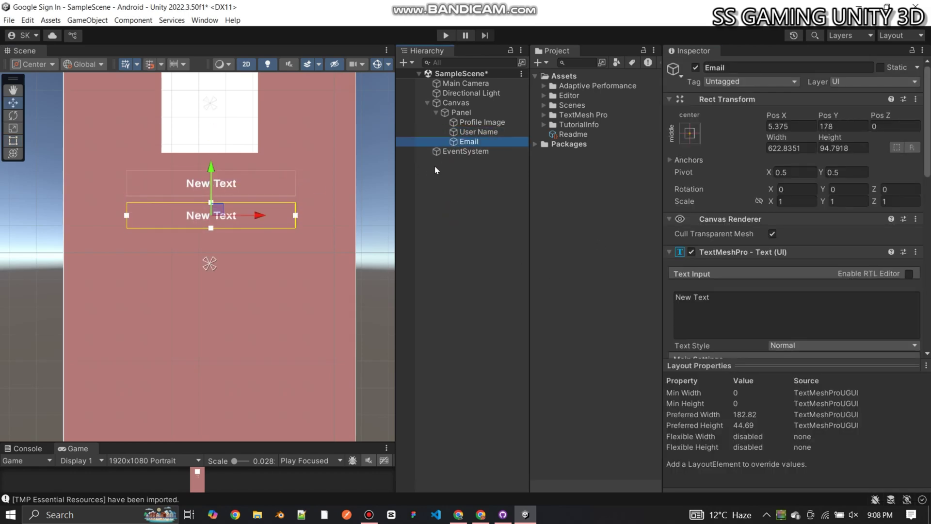
Step: Add a legacy UI button inside the panel and name it "SiginIn"
right_click(454, 114)
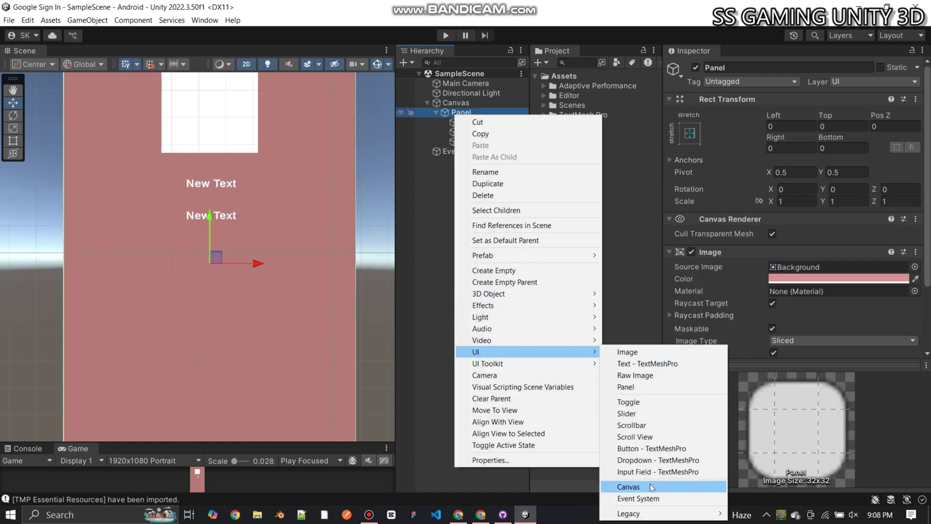
key("Escape")
type("SiginIn")
key("Return")
Step: Set the new button's label text to "SignIn" and make it bold
left_click(445, 151)
left_click(491, 161)
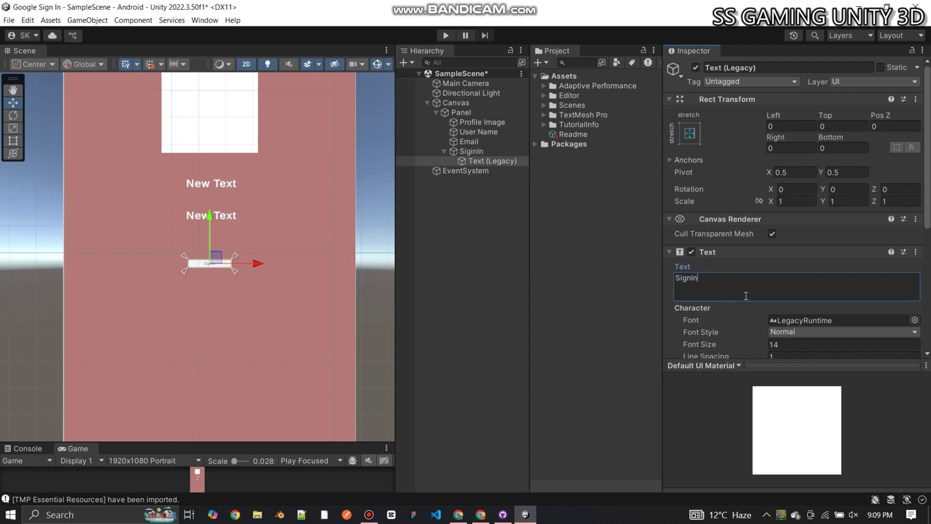
scroll(762, 247, "down", 3)
left_click(844, 230)
left_click(825, 241)
Step: Enlarge the SignIn button and position it centred below the two text lines
left_click(453, 151)
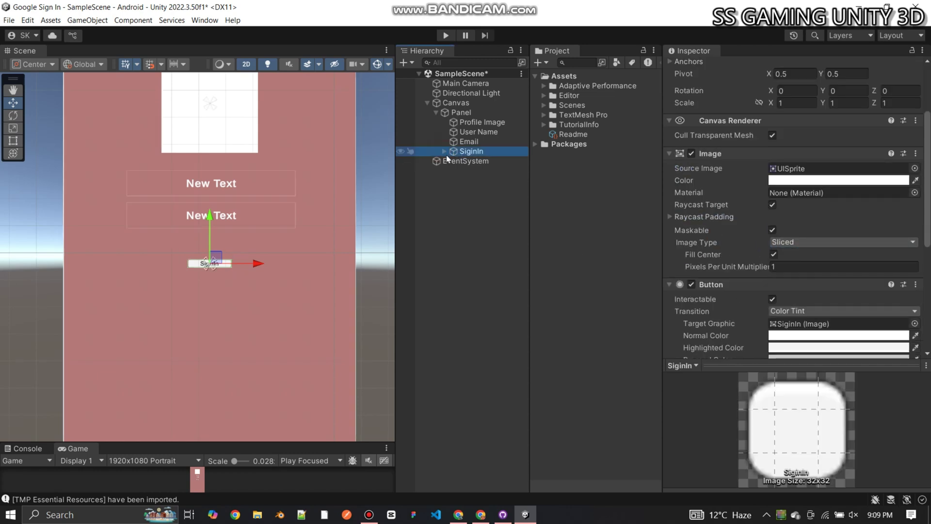
left_click(276, 254)
scroll(275, 254, "down", 5)
Step: Enlarge the Game view to preview the sign-in layout, and save the scene
left_click_drag(194, 443, 232, 237)
left_click(28, 236)
key("ctrl+s")
left_click(73, 235)
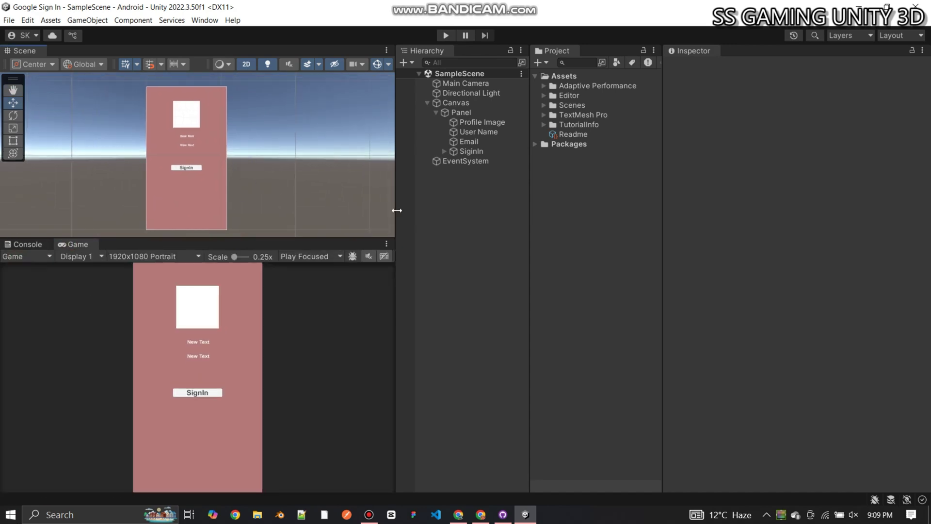
left_click_drag(395, 208, 390, 208)
left_click(431, 112)
Step: Switch to the Firebase console in Chrome and start a new project named "Google SignIn"
left_click(458, 514)
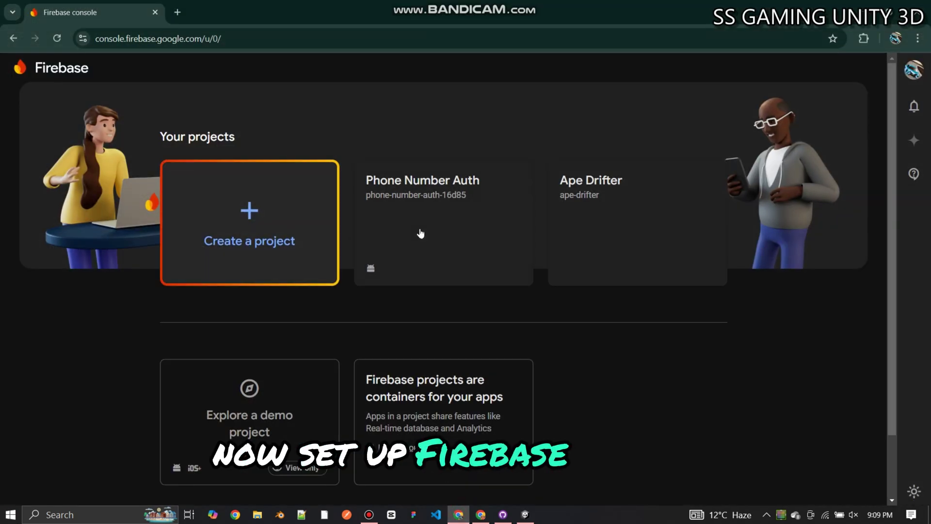
left_click(222, 230)
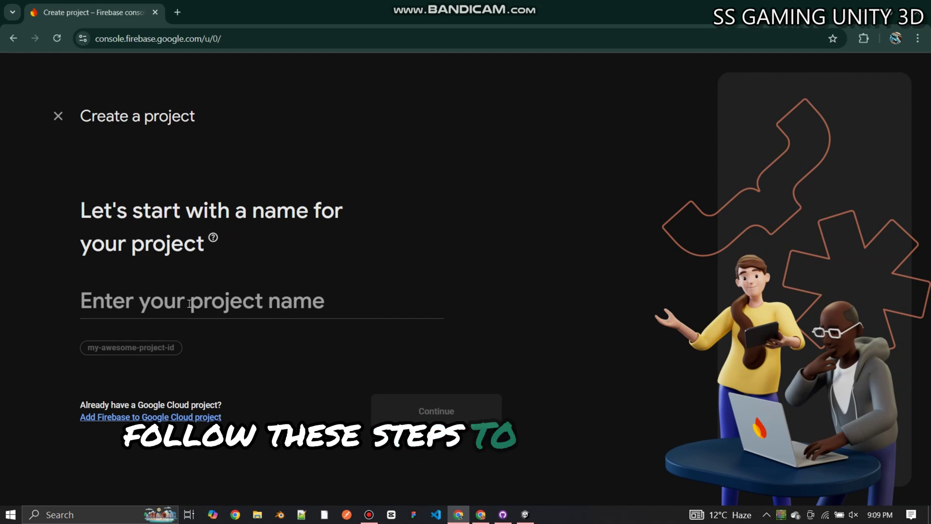
type("Google S")
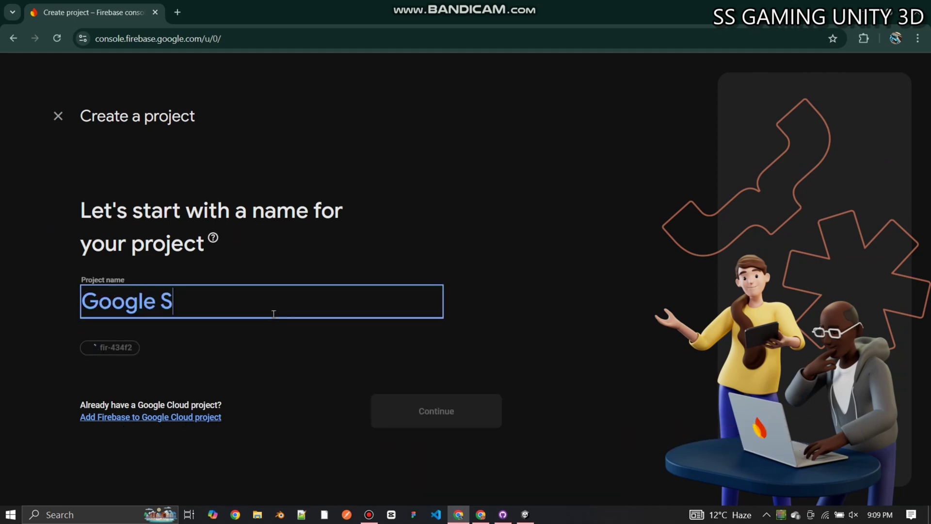
type("ignIn")
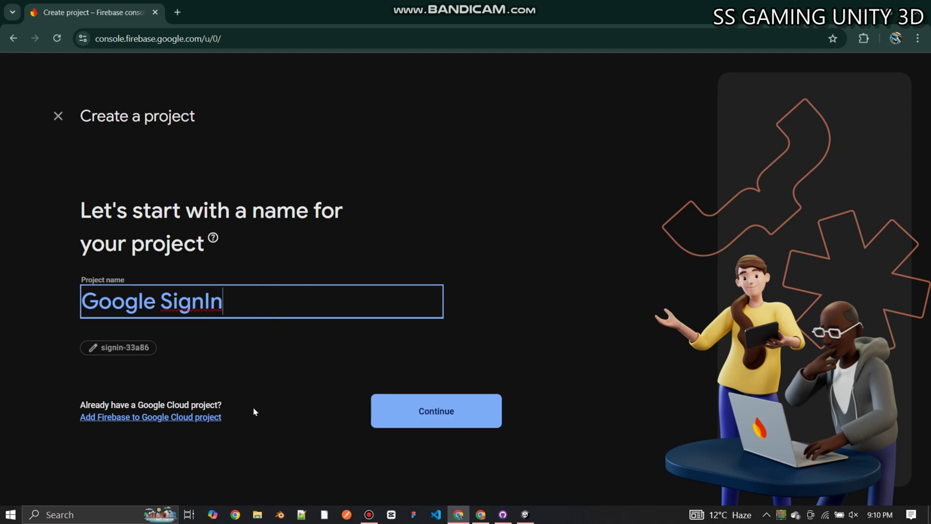
left_click(377, 416)
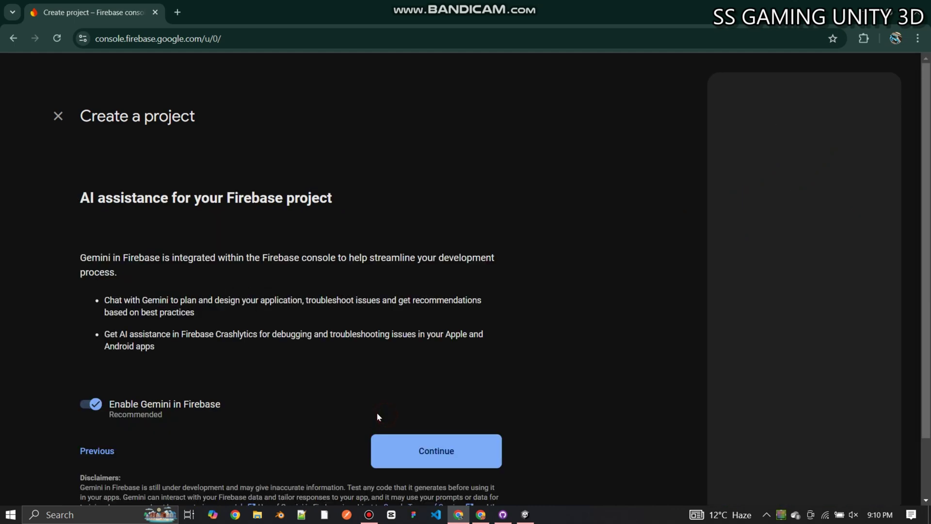
Step: Keep Gemini and Google Analytics enabled for the project, select an Analytics account and create the project
left_click(407, 375)
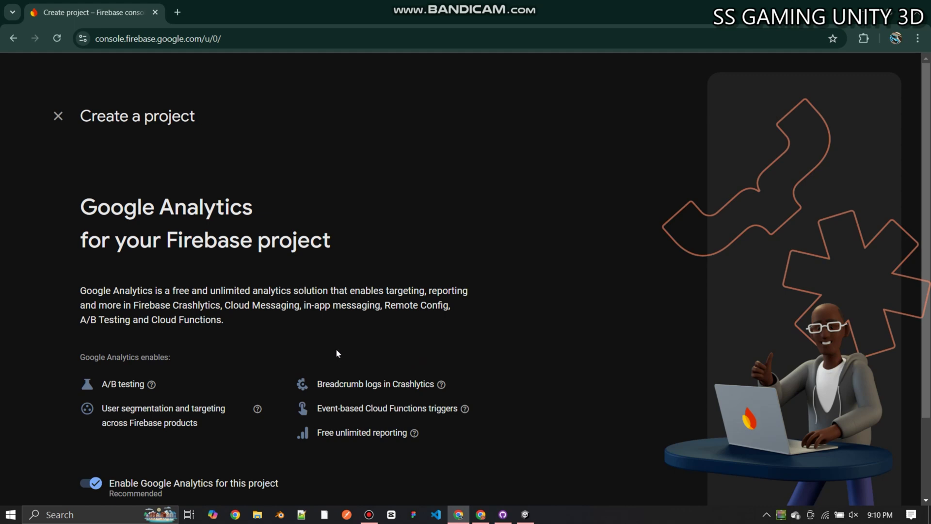
scroll(338, 353, "down", 2)
left_click(433, 461)
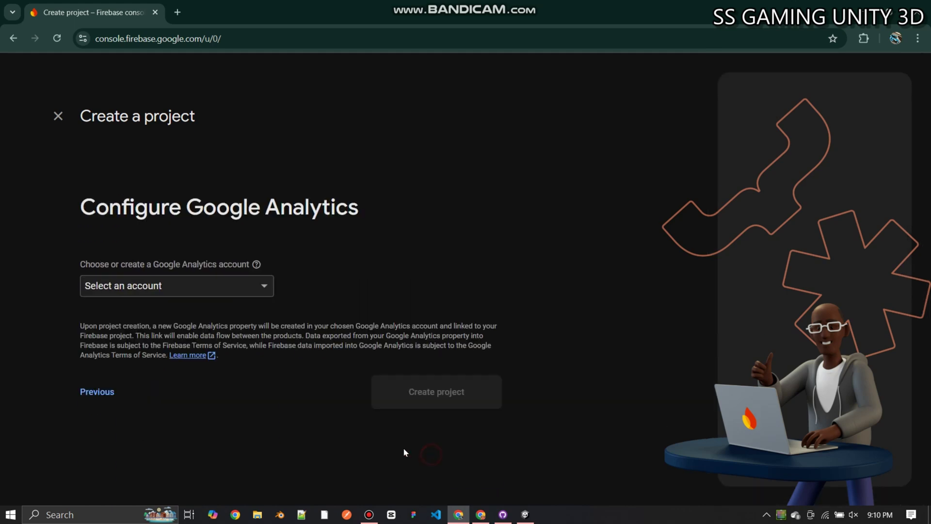
left_click(190, 286)
left_click(189, 291)
left_click(412, 424)
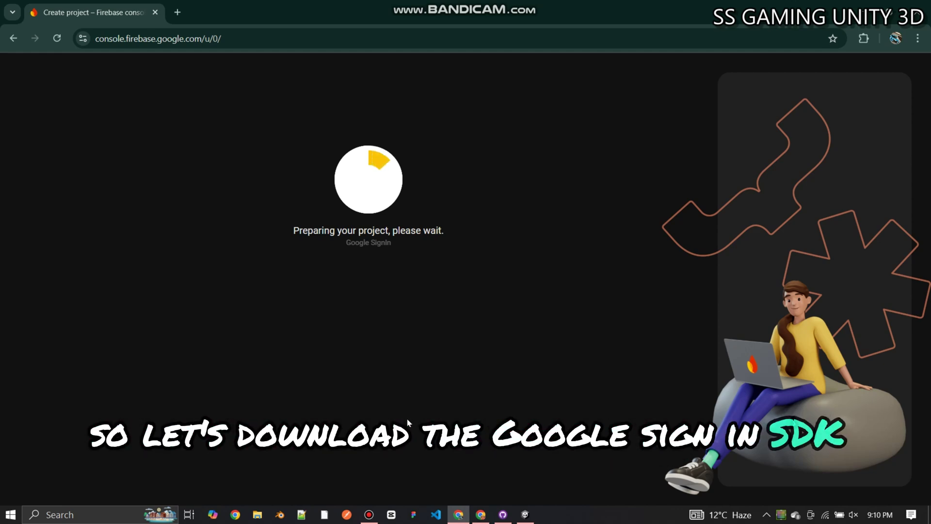
Step: Search the web for "google sign in sdk unity" in a new browser tab
left_click(177, 13)
left_click(179, 38)
type("g")
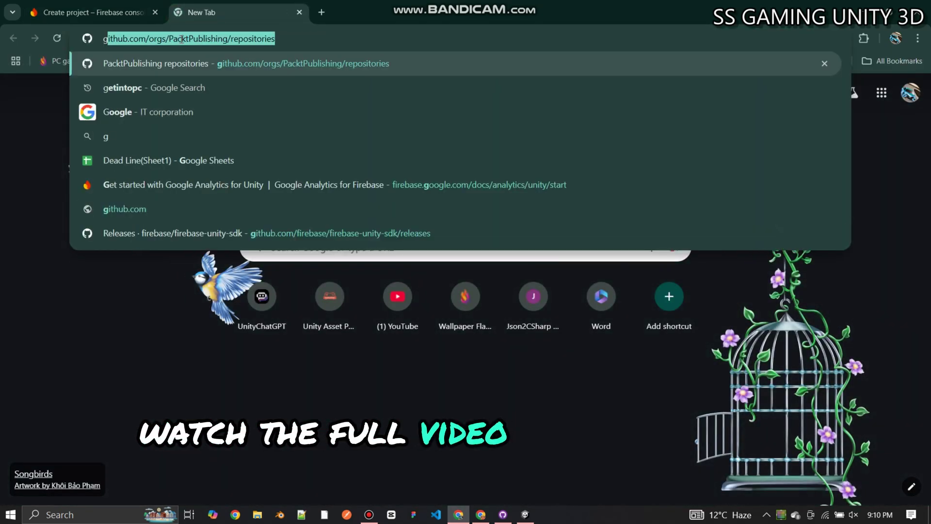
type("oogle")
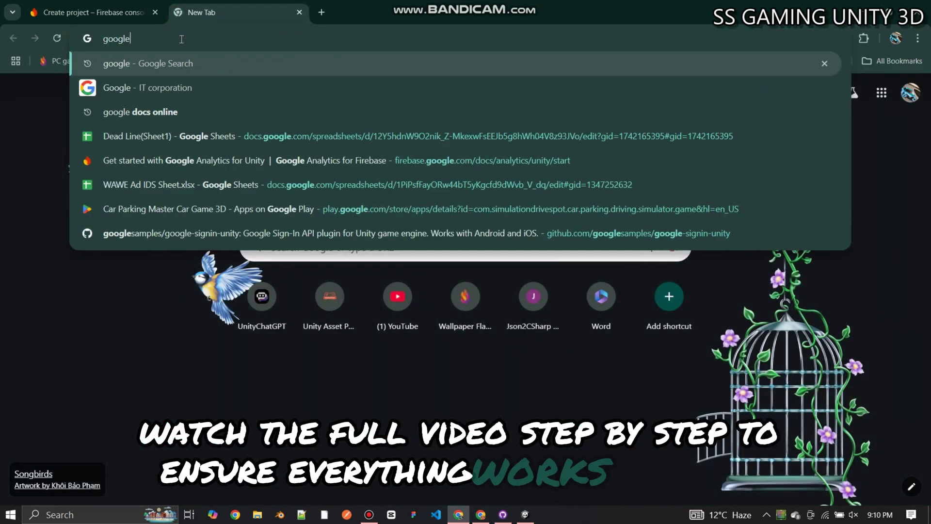
type(" sig")
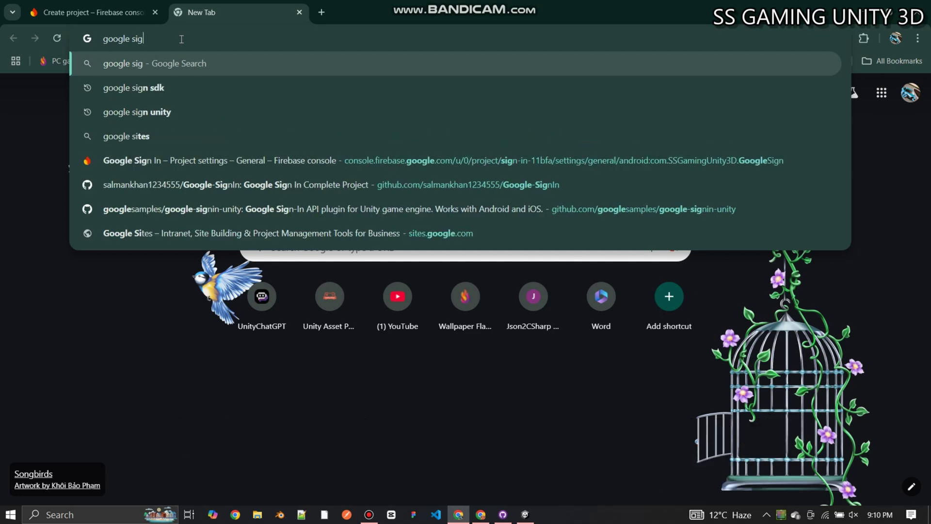
type("n in sdk unity")
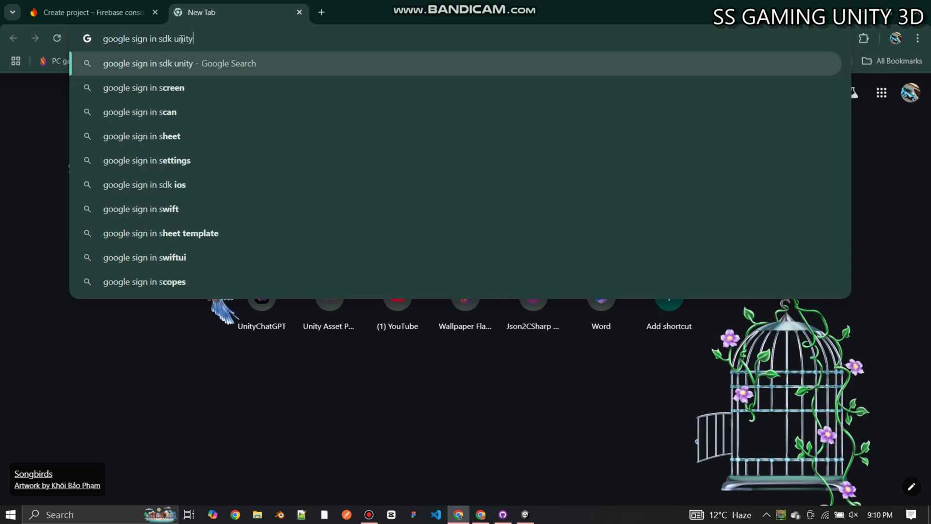
key("Return")
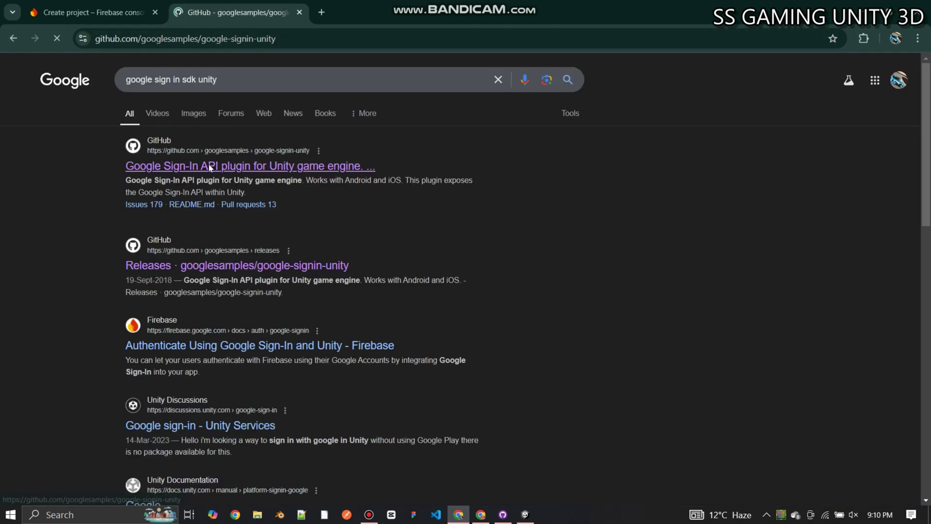
Step: Open the Version 1.0.4 release of googlesamples/google-signin-unity on GitHub and download google-signin-plugin-1.0.4.unitypackage
scroll(544, 368, "down", 5)
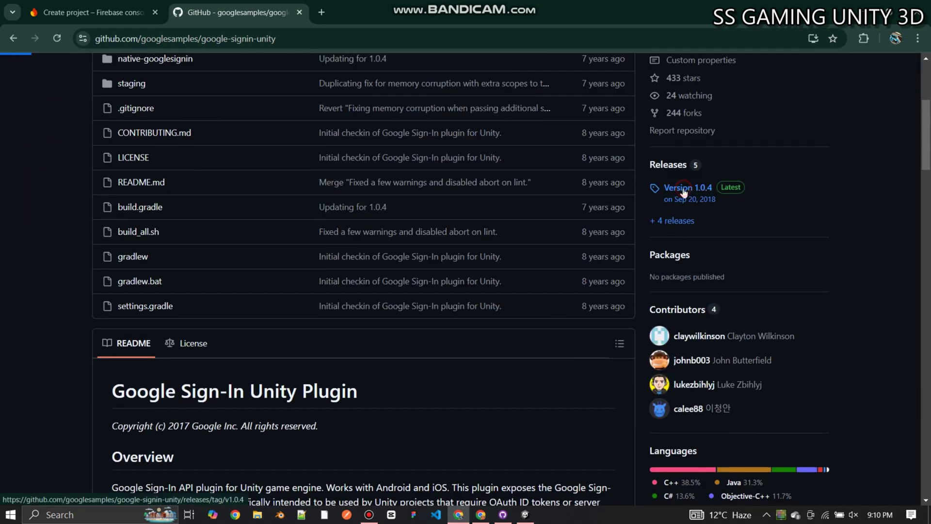
left_click(683, 193)
scroll(264, 282, "down", 3)
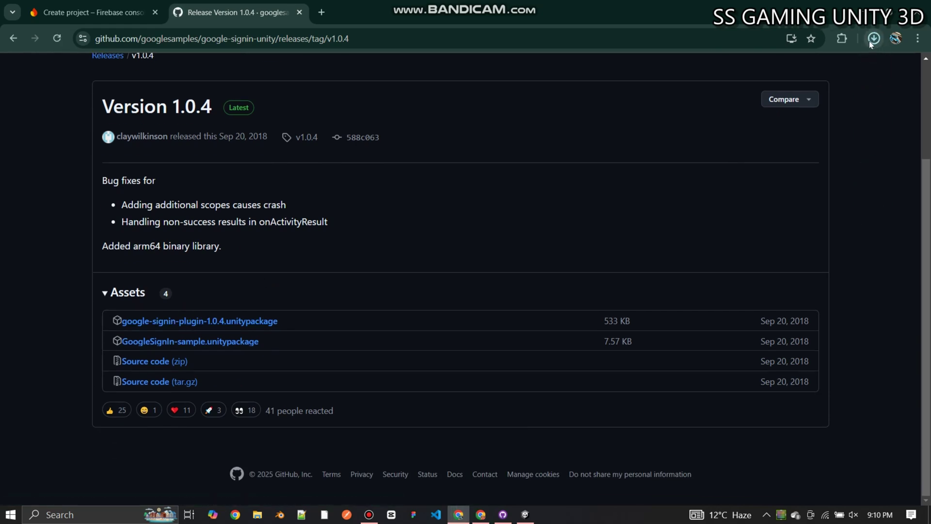
scroll(824, 109, "up", 2)
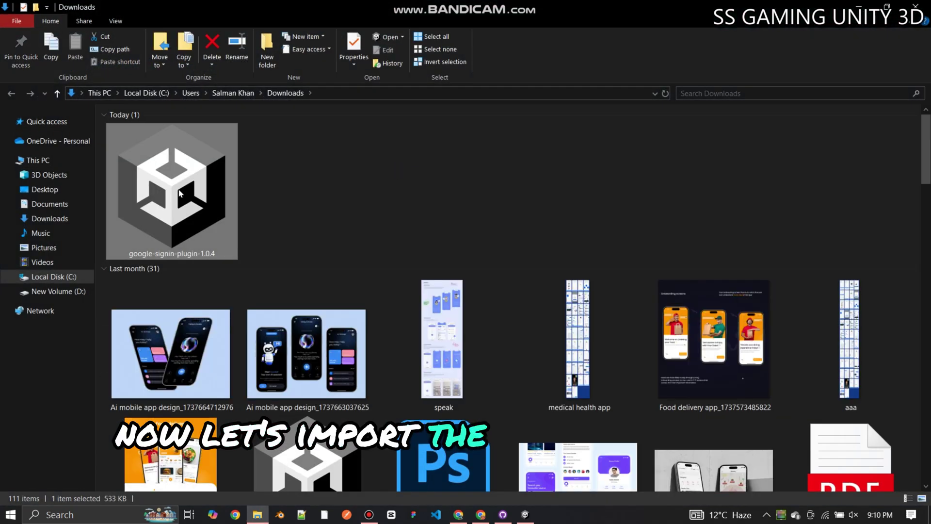
Step: Bring the downloaded google-signin-plugin-1.0.4 package into the Unity project and collapse the folders in its import list
left_click_drag(179, 194, 567, 163)
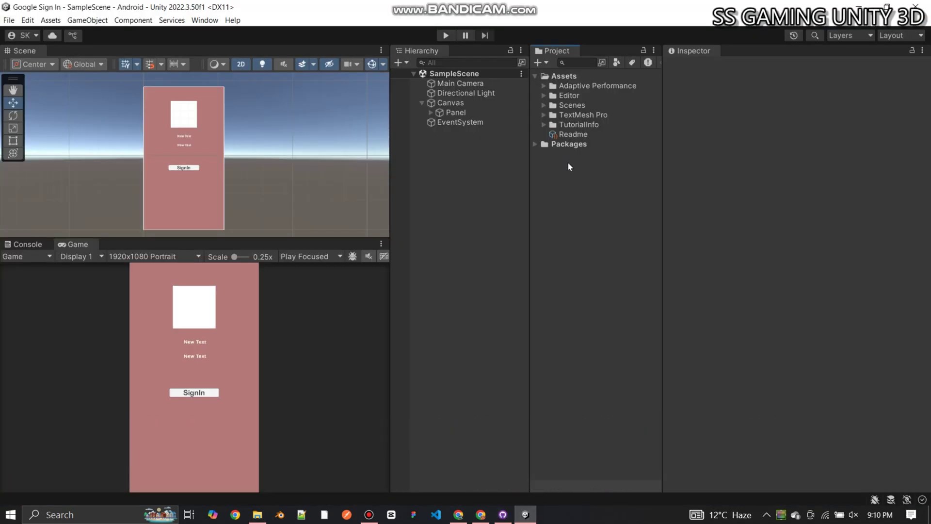
left_click(361, 109)
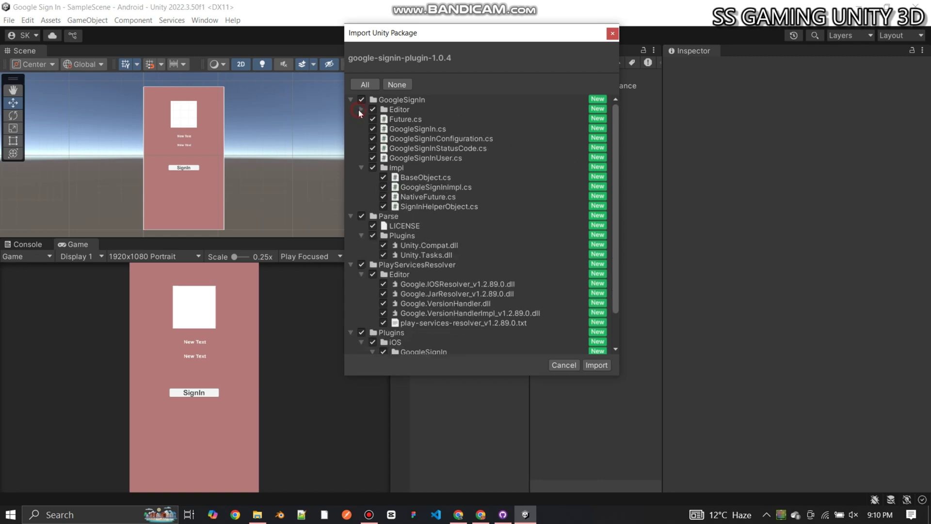
left_click(351, 100)
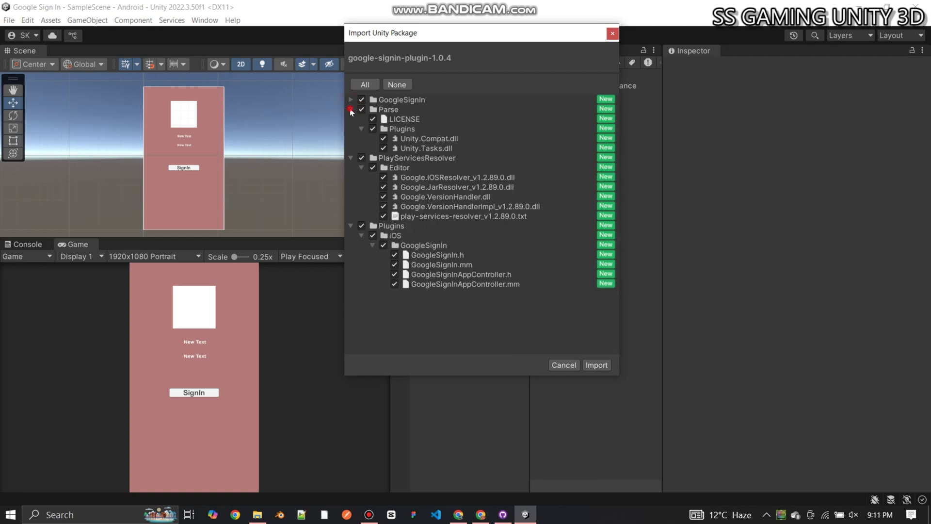
left_click(351, 110)
left_click(351, 119)
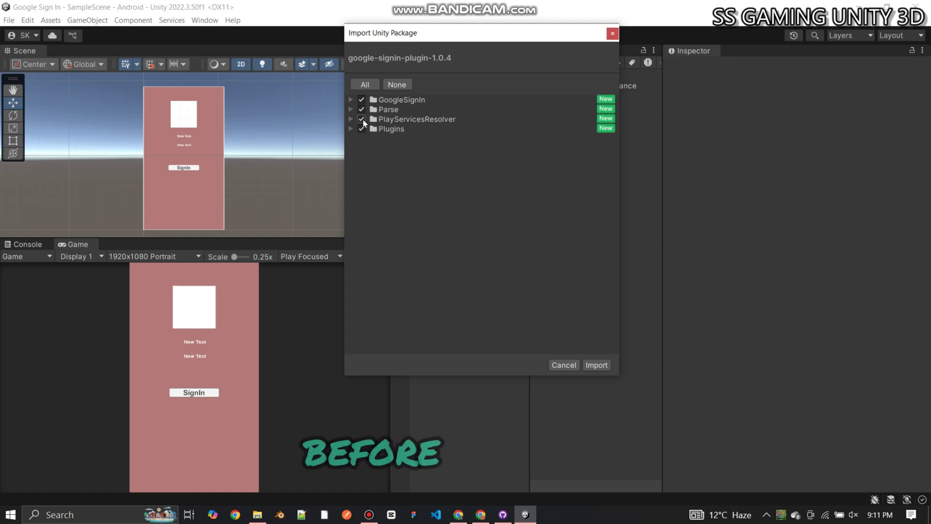
Step: Exclude the PlayServicesResolver and Parse folders and import the rest of the Google sign-in package
left_click(363, 119)
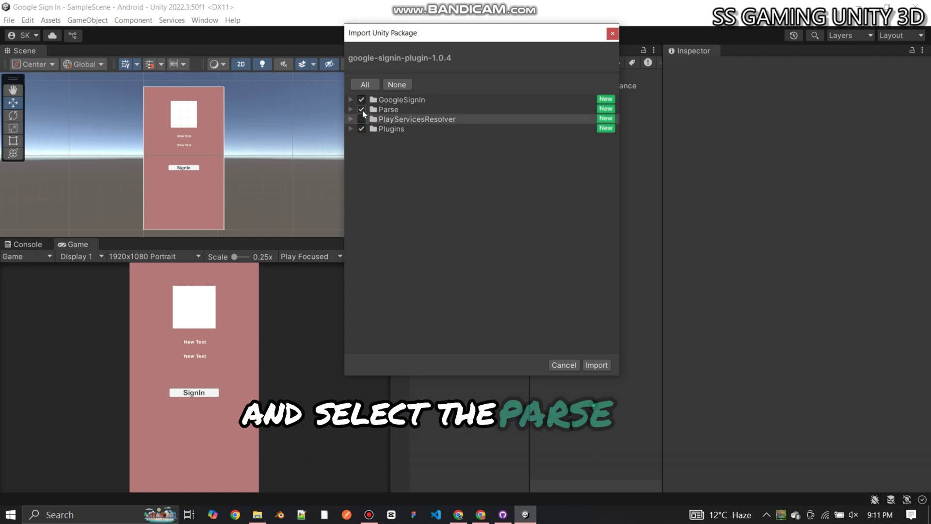
left_click(363, 109)
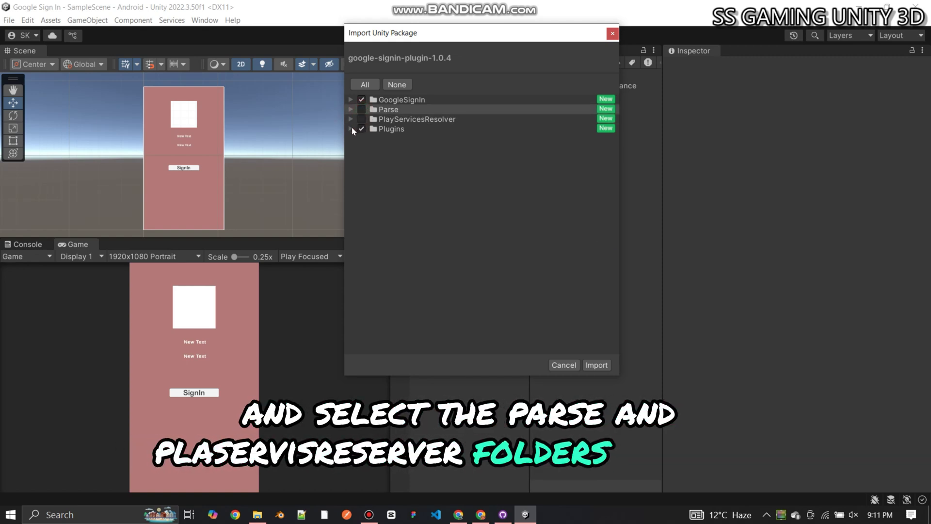
left_click(350, 129)
left_click(350, 128)
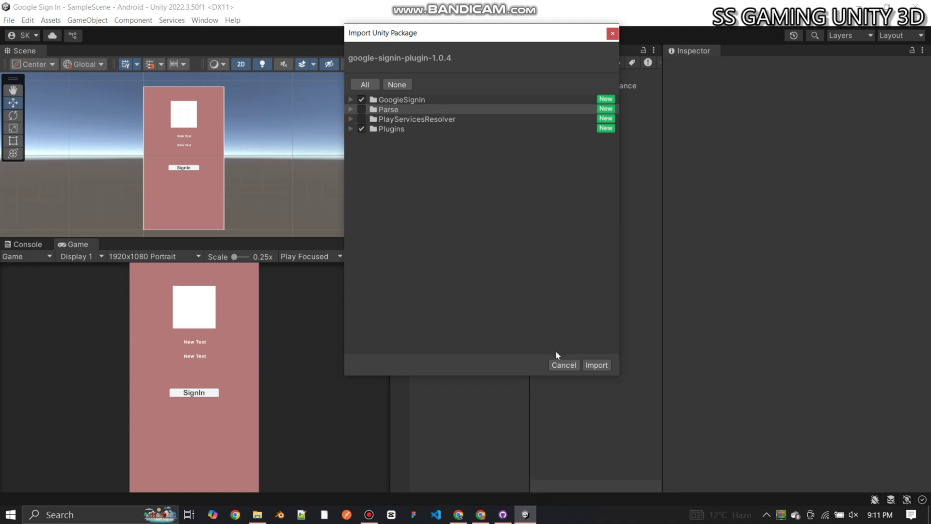
left_click(598, 365)
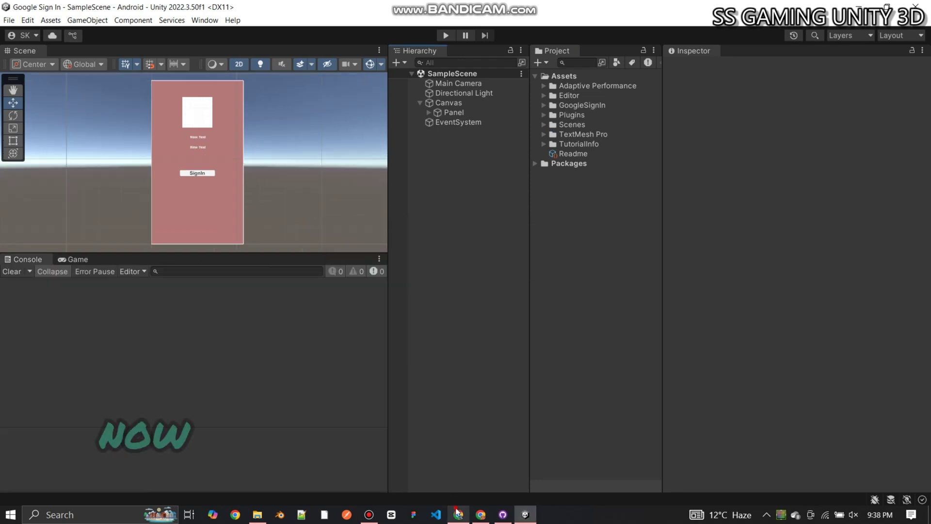
Step: Return to the Firebase console, start adding a Unity app to the Google SignIn project and choose Android registration
left_click(458, 514)
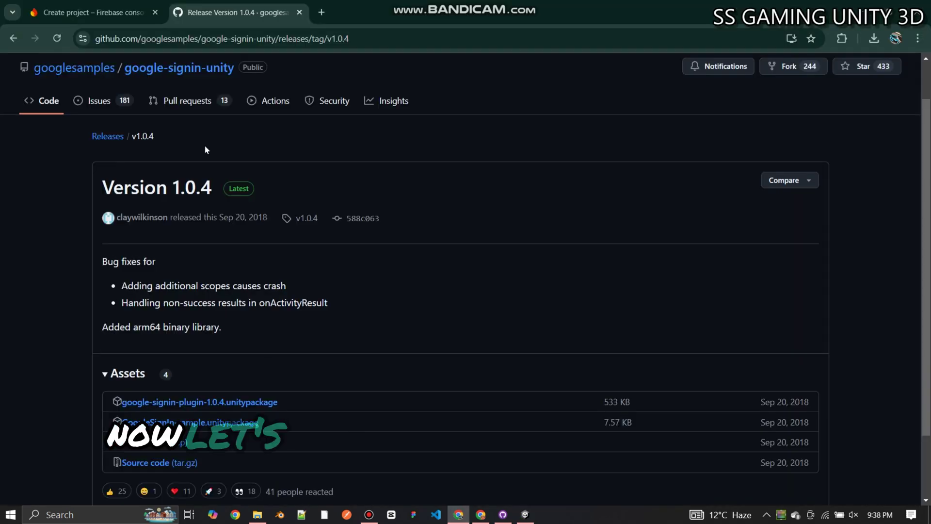
left_click(97, 12)
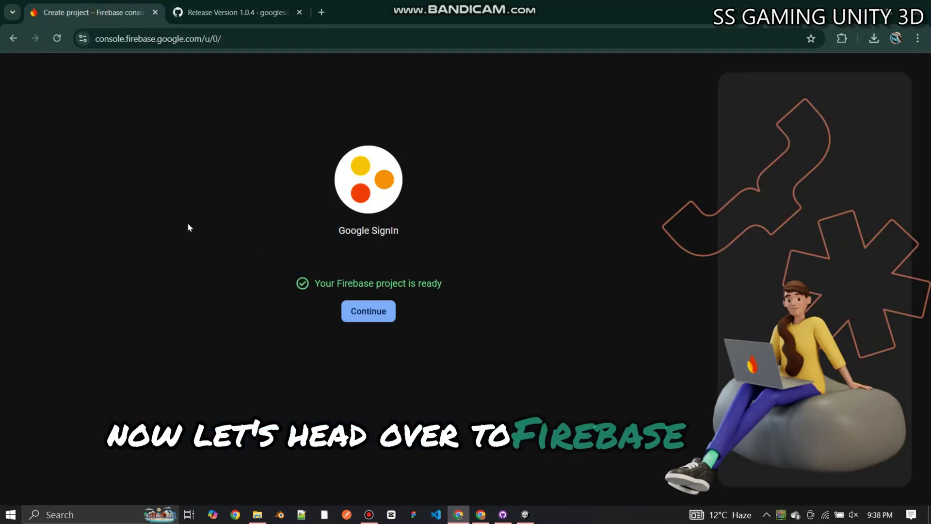
left_click(364, 311)
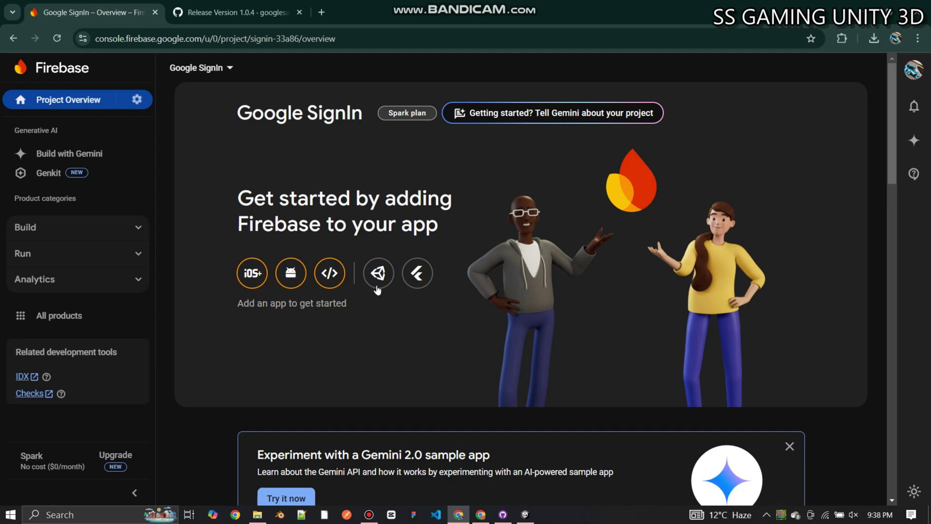
left_click(378, 273)
mouse_move(217, 273)
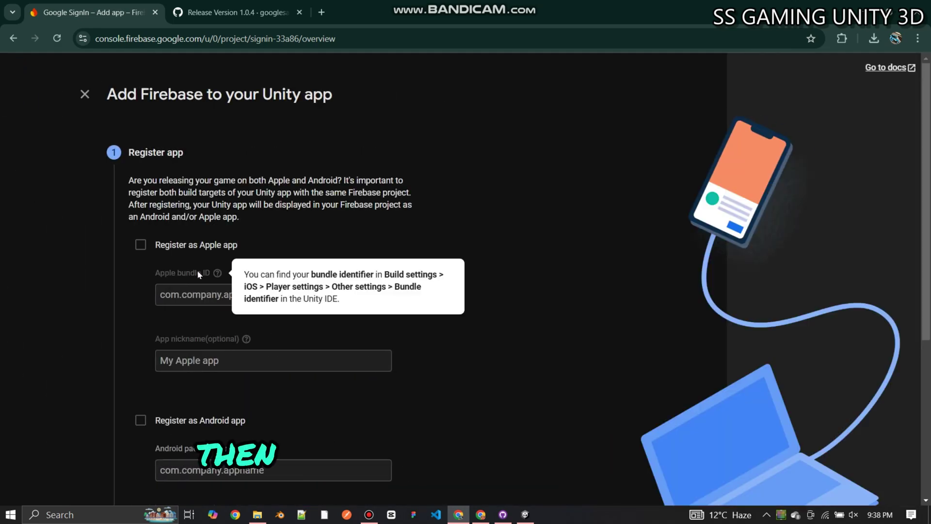
scroll(146, 284, "down", 3)
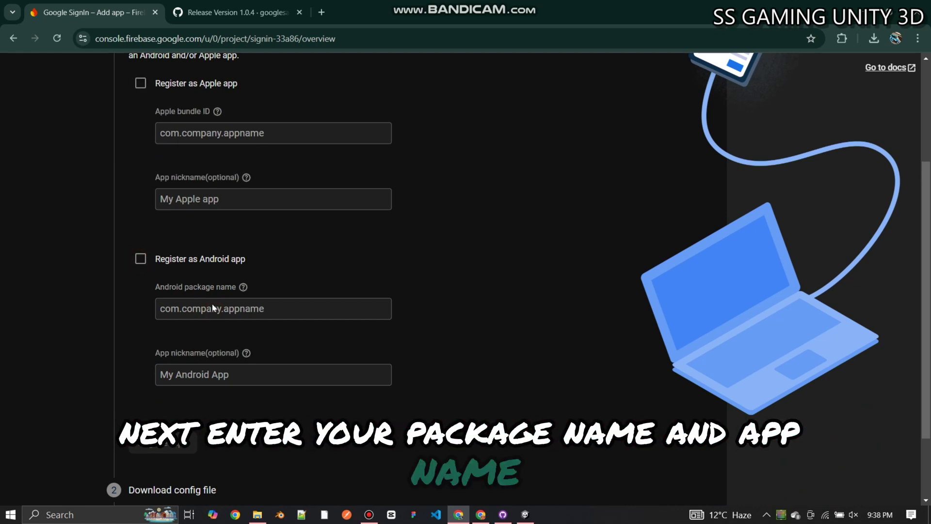
left_click(140, 260)
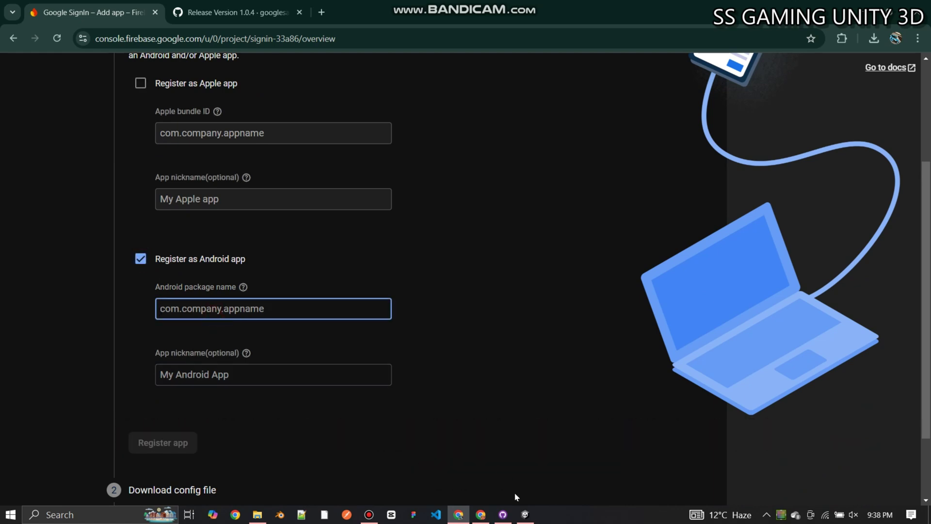
Step: Copy the package name com.ssgamingunity3d.googlesignin from Unity's Android Player settings into Firebase's Android package name field
left_click(515, 514)
left_click(8, 21)
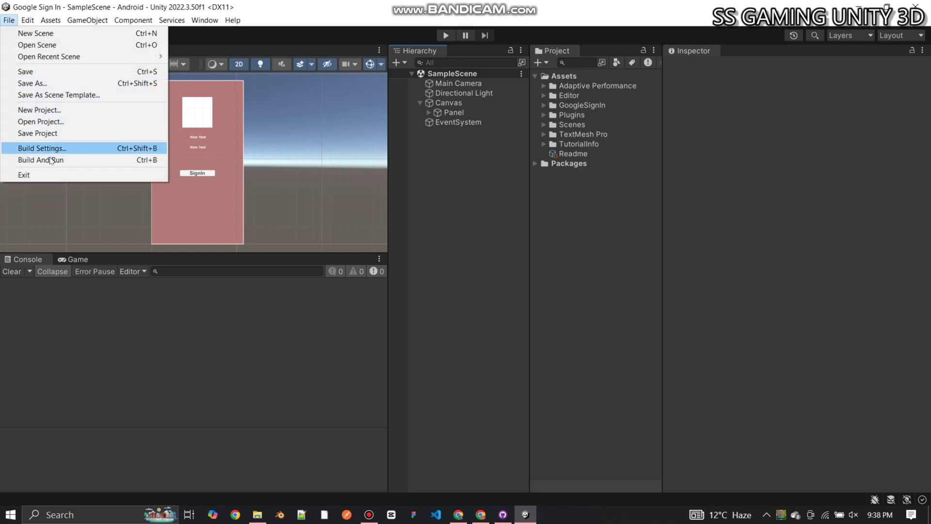
left_click(34, 147)
left_click(238, 410)
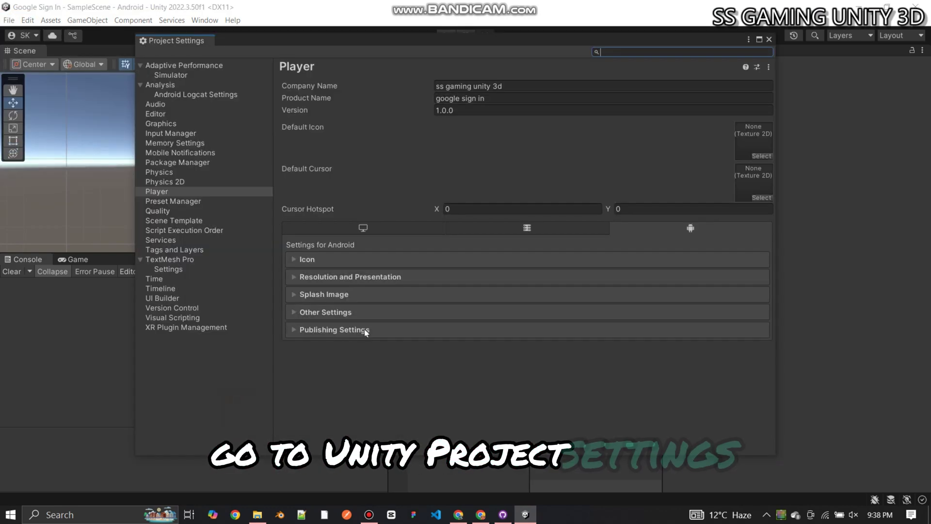
left_click(373, 313)
scroll(394, 326, "down", 4)
scroll(393, 326, "down", 5)
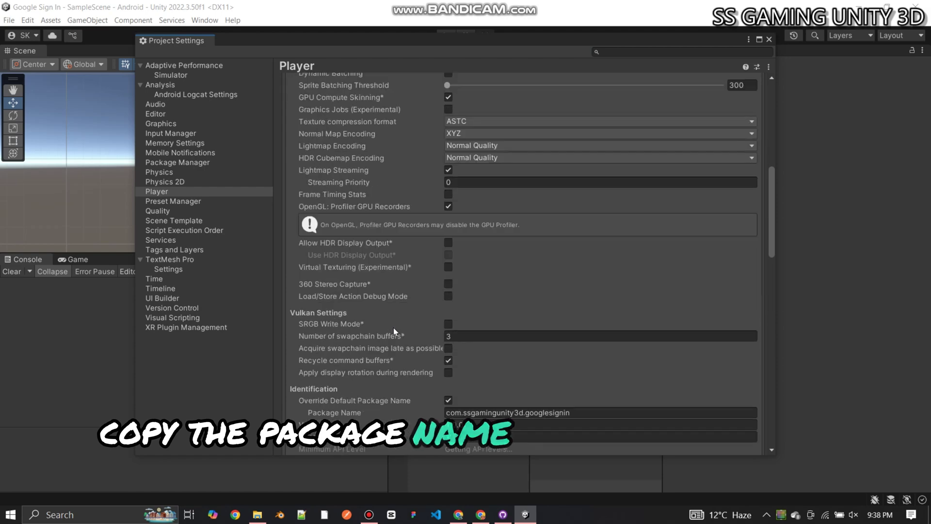
left_click(579, 413)
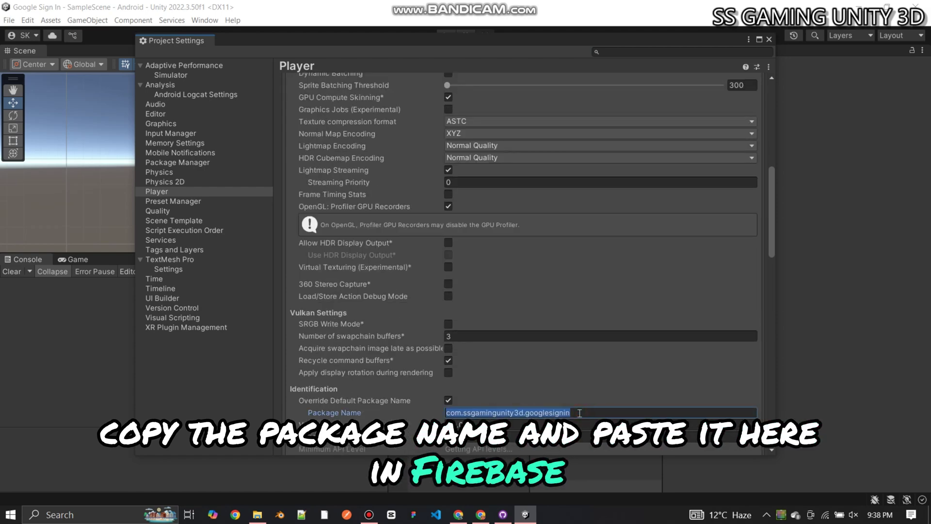
left_click(481, 515)
left_click(208, 311)
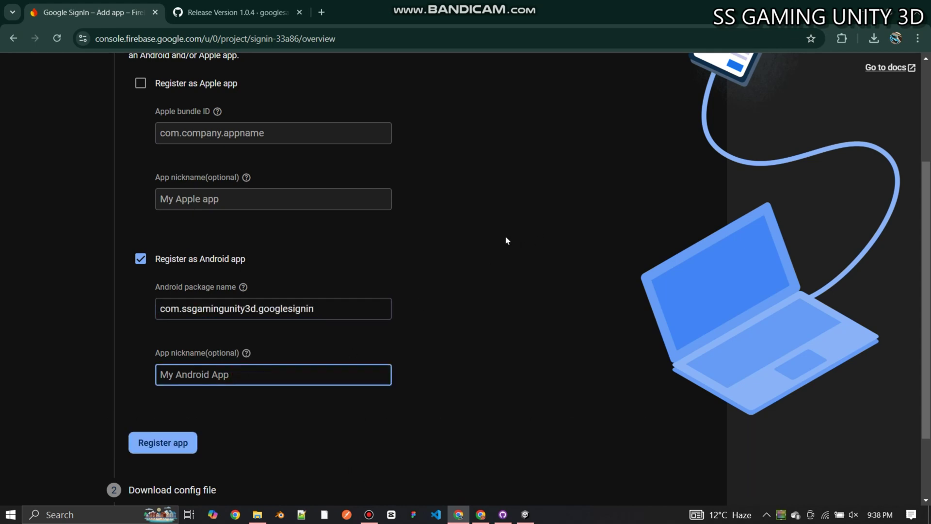
Step: Give the Android app the nickname google sign and register it with Firebase
type("gg")
key("BackSpace")
type("oogle-l")
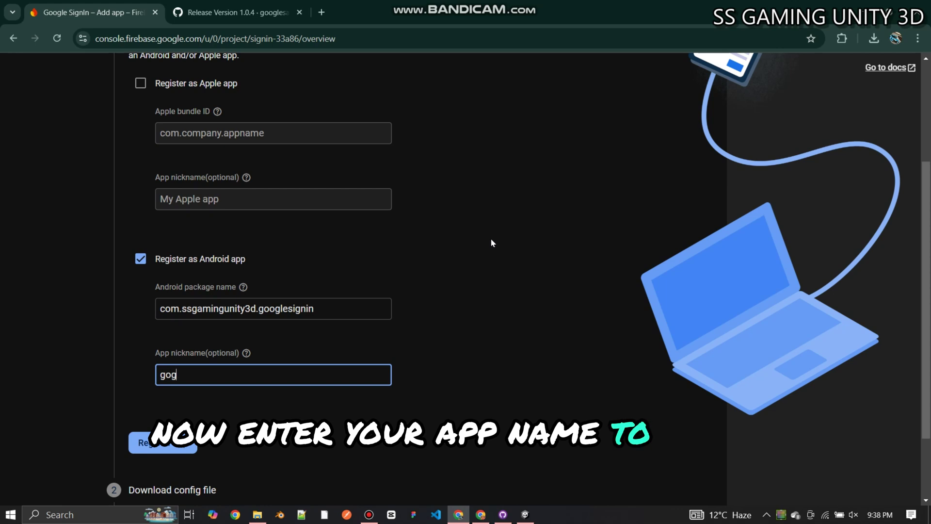
key("BackSpace")
key("BackSpace")
key("BackSpace")
key("BackSpace")
key("BackSpace")
key("BackSpace")
type("ogle s")
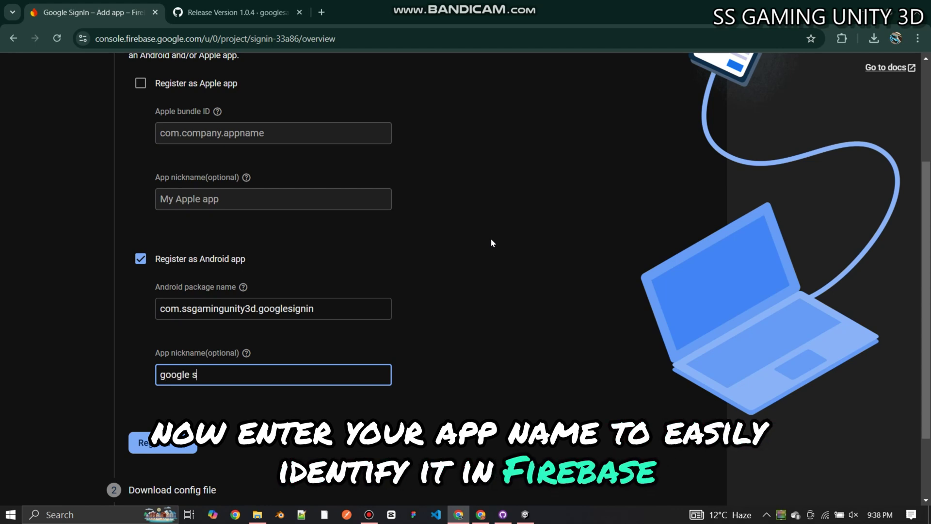
type("ign")
scroll(191, 347, "down", 2)
left_click(190, 346)
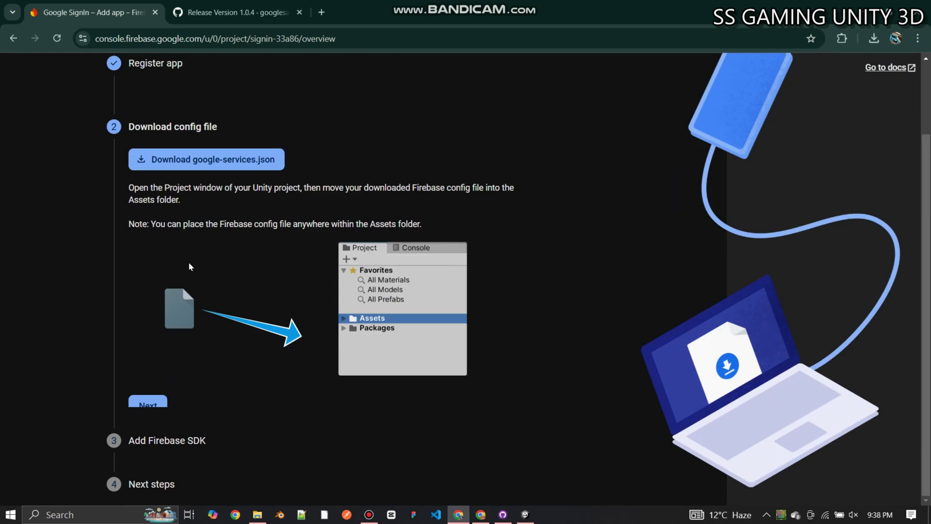
Step: Proceed past the config file and Firebase SDK stages without downloading, and continue to the project console
left_click(148, 393)
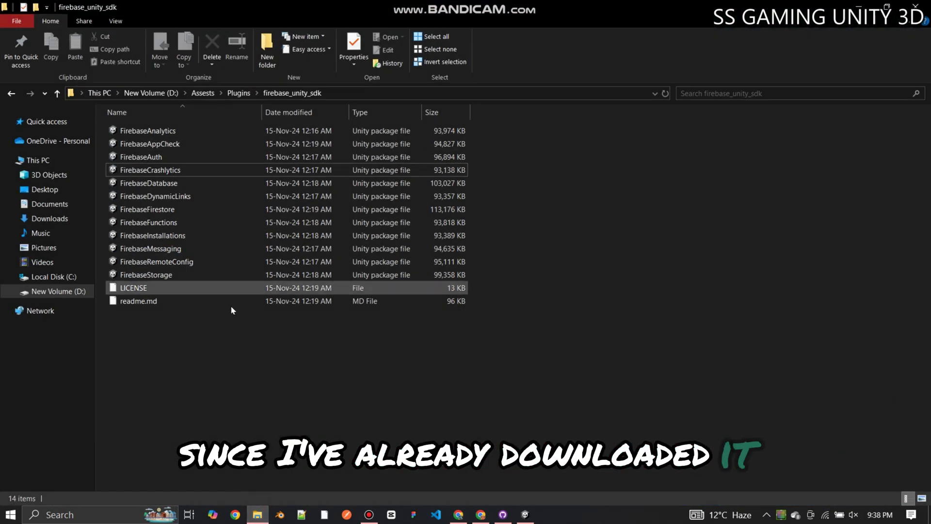
left_click(453, 515)
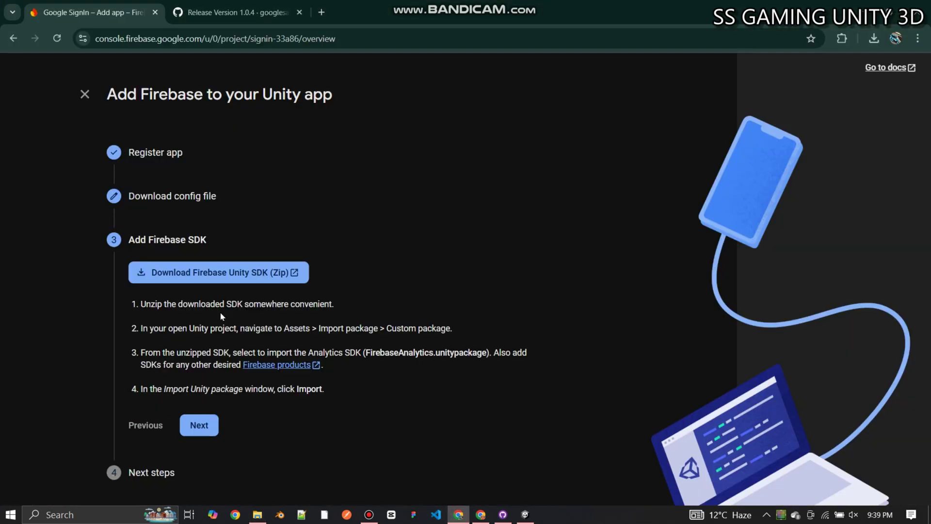
left_click(198, 426)
left_click(221, 432)
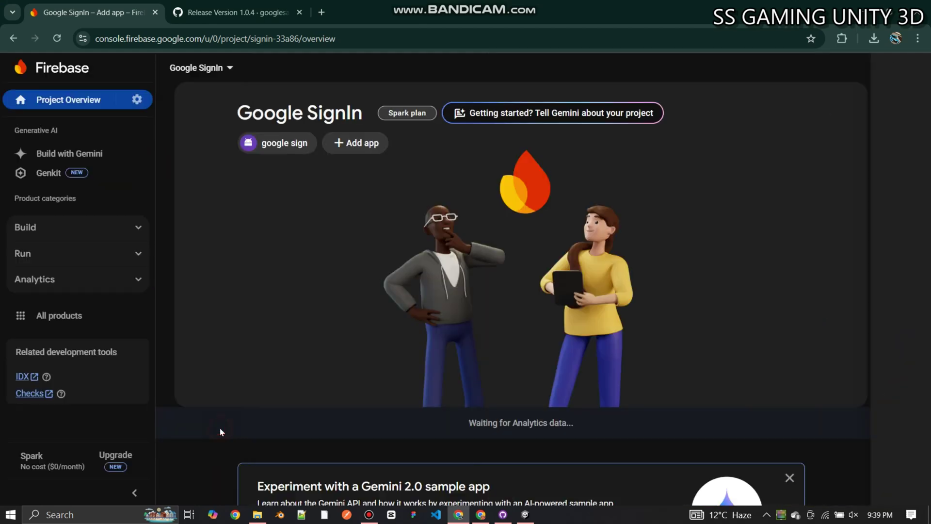
Step: Open the project settings and examine the google sign app's details down to its SHA certificate fingerprints
left_click(134, 100)
left_click(194, 102)
scroll(382, 297, "down", 4)
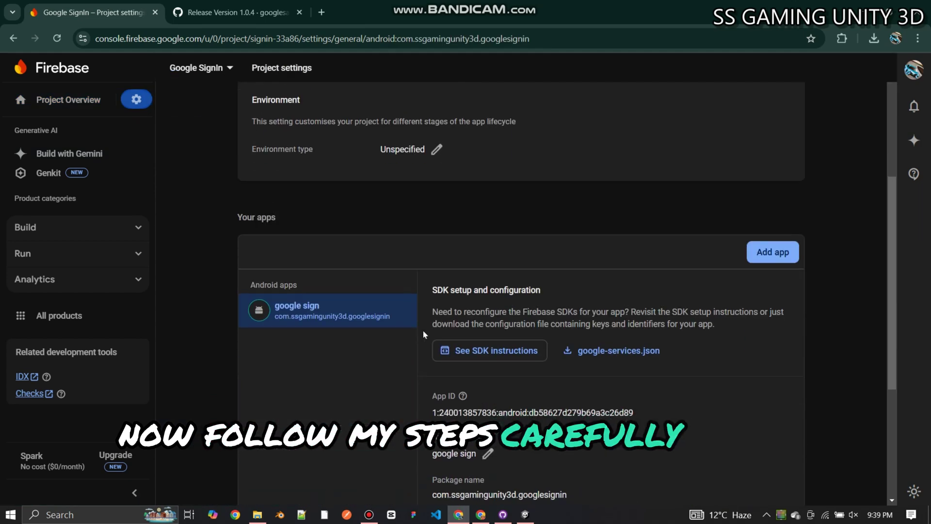
scroll(388, 310, "down", 2)
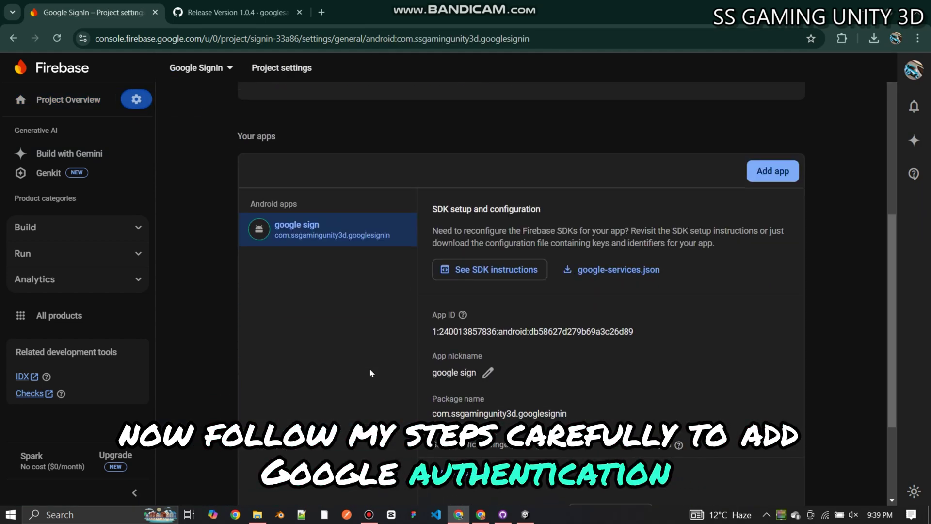
scroll(370, 371, "down", 3)
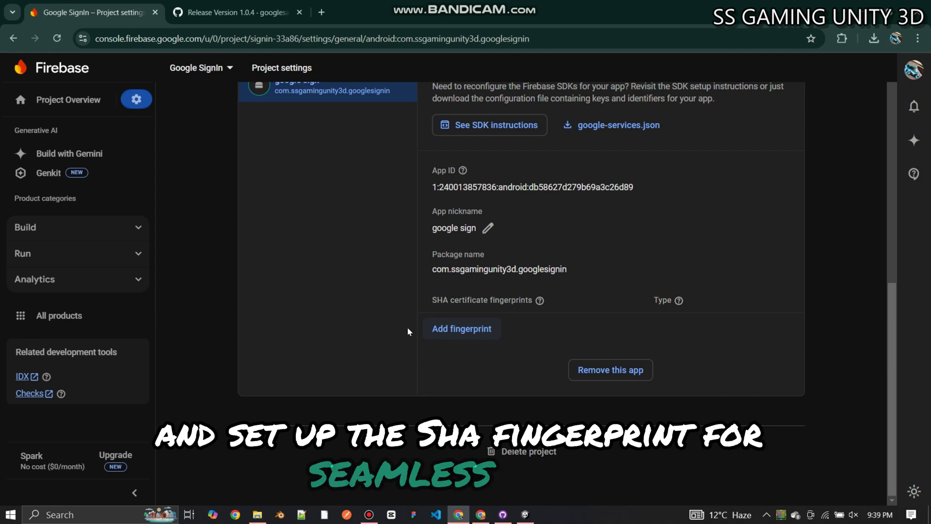
Step: Open the Authentication product for the Google SignIn project and get started with its setup
scroll(440, 333, "up", 5)
left_click(118, 228)
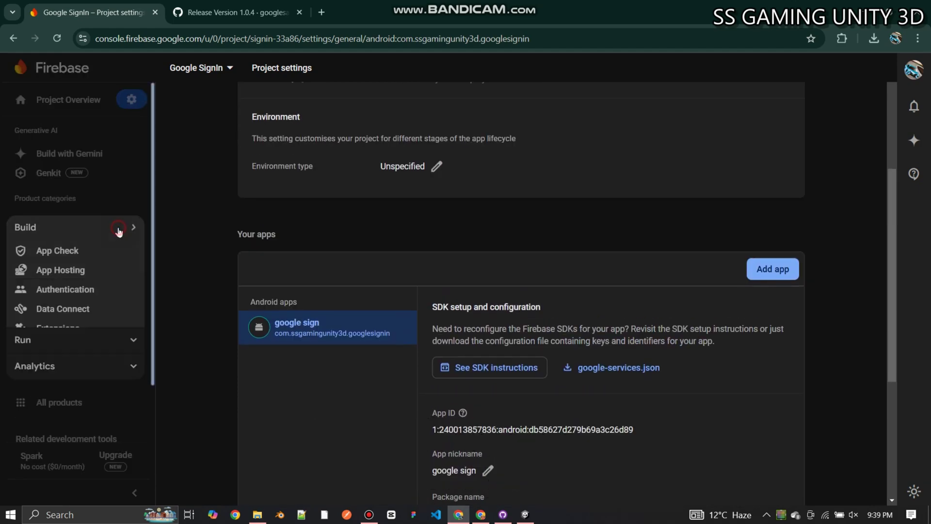
left_click(90, 289)
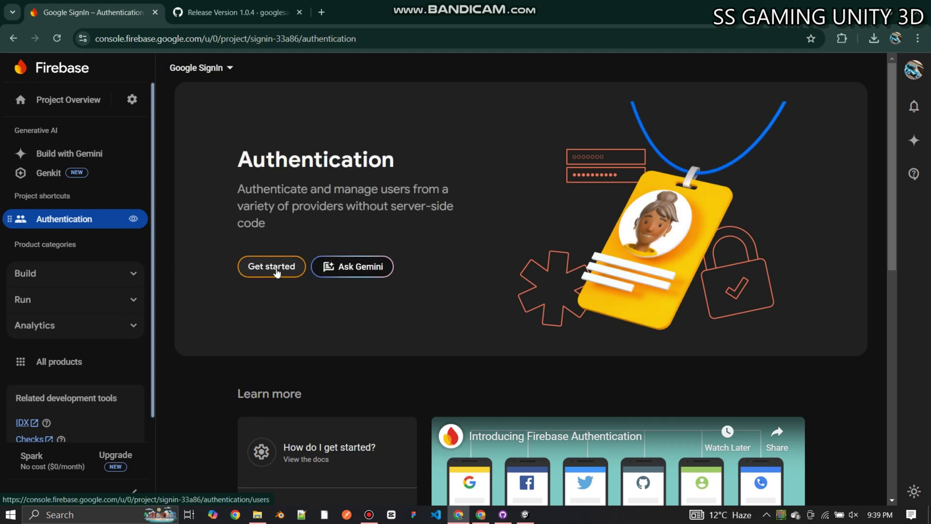
left_click(276, 273)
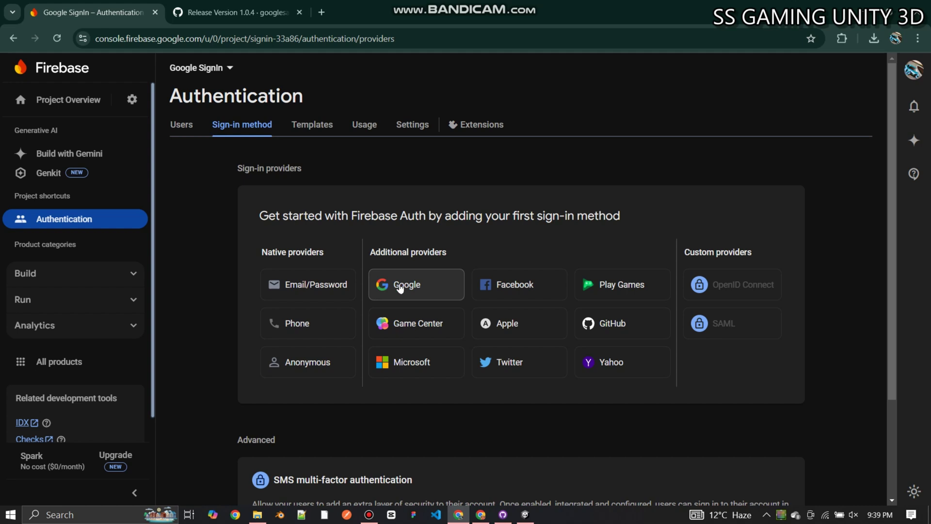
Step: Enable Google as a sign-in provider, keeping the project name and support email, and save it with the whitelist and Web SDK fields empty
left_click(400, 288)
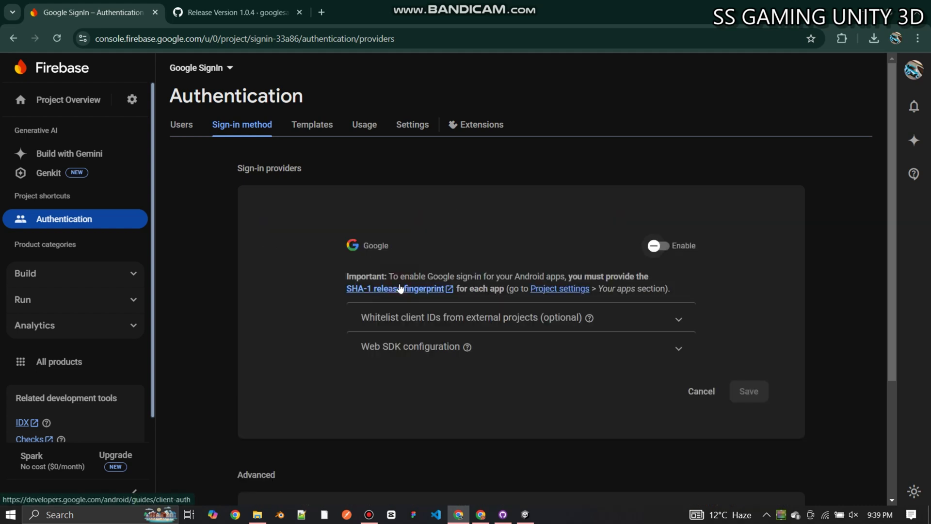
left_click(660, 248)
scroll(598, 328, "down", 3)
left_click(478, 275)
left_click(465, 292)
scroll(432, 291, "down", 4)
scroll(432, 247, "up", 2)
left_click(460, 240)
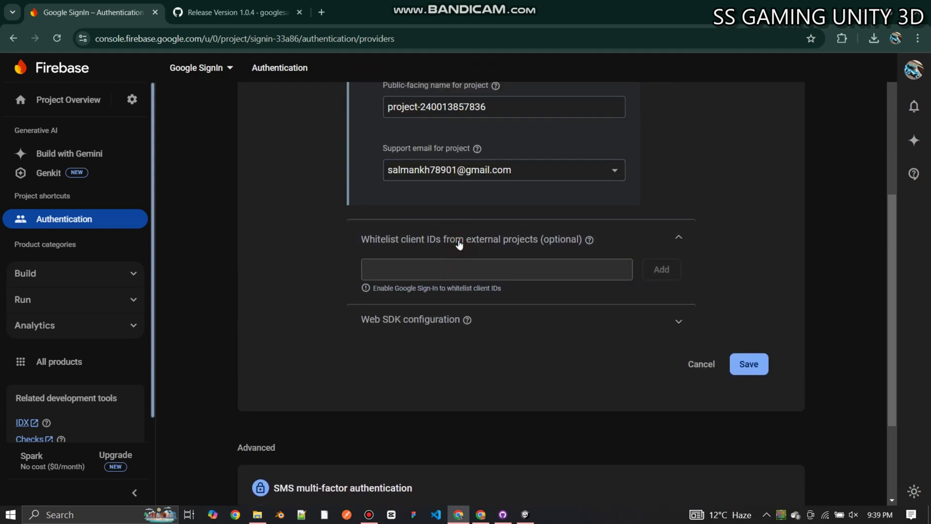
left_click(446, 321)
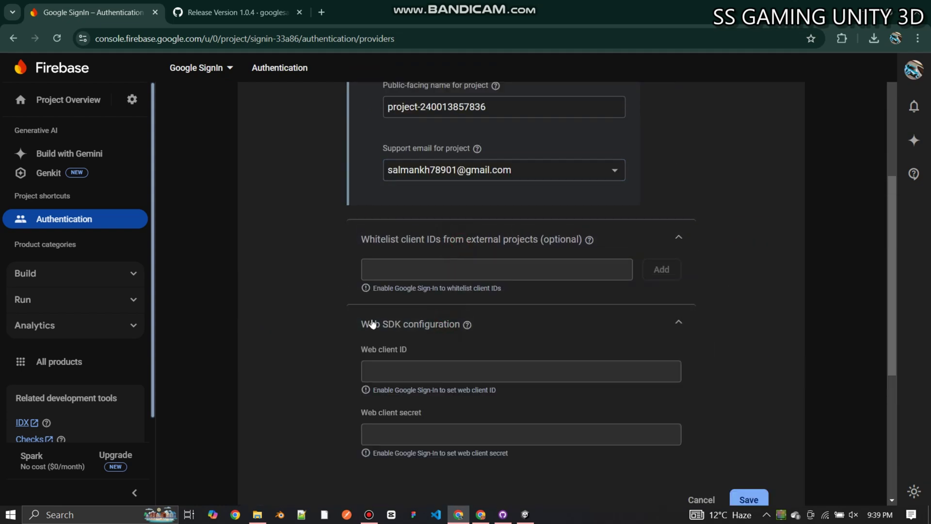
scroll(335, 332, "up", 2)
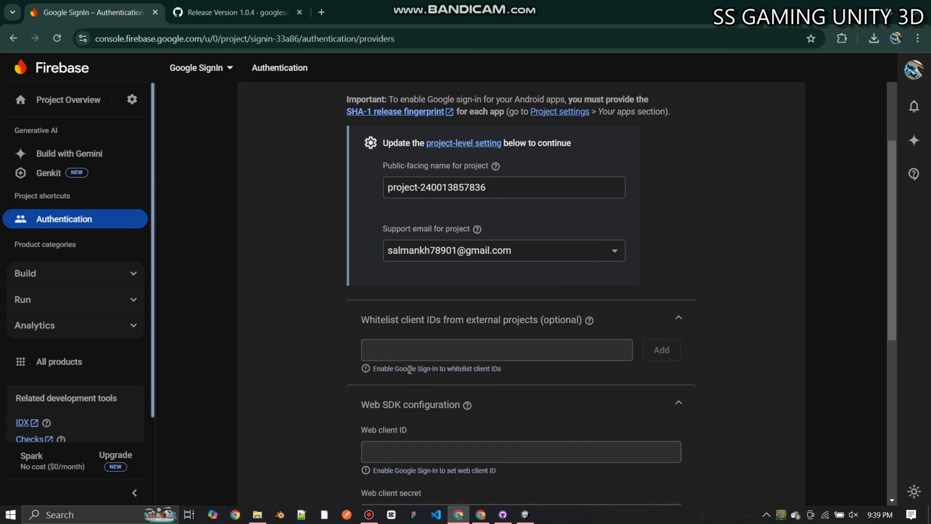
left_click(664, 322)
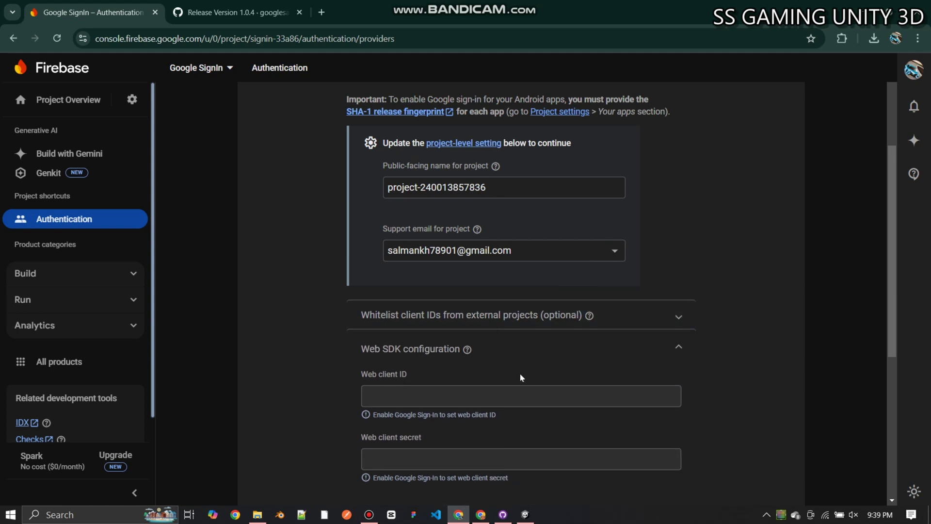
scroll(399, 413, "down", 5)
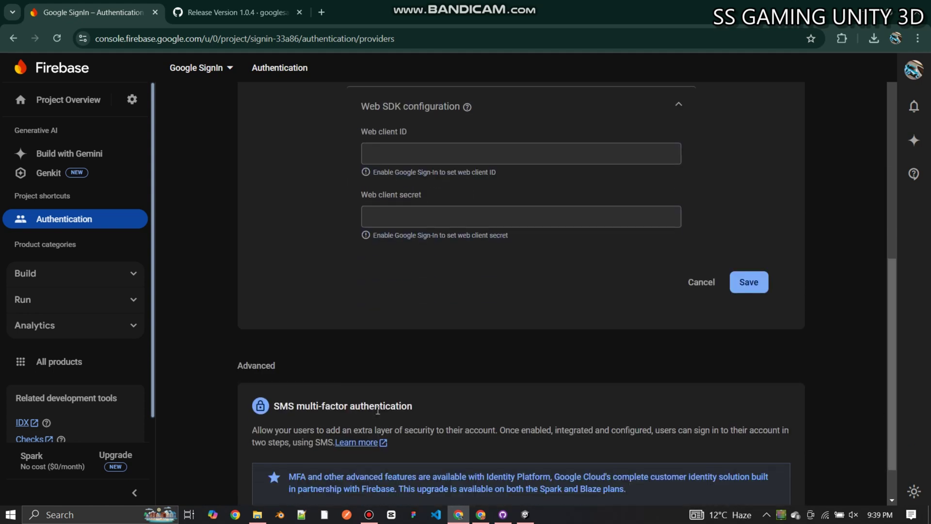
left_click(757, 284)
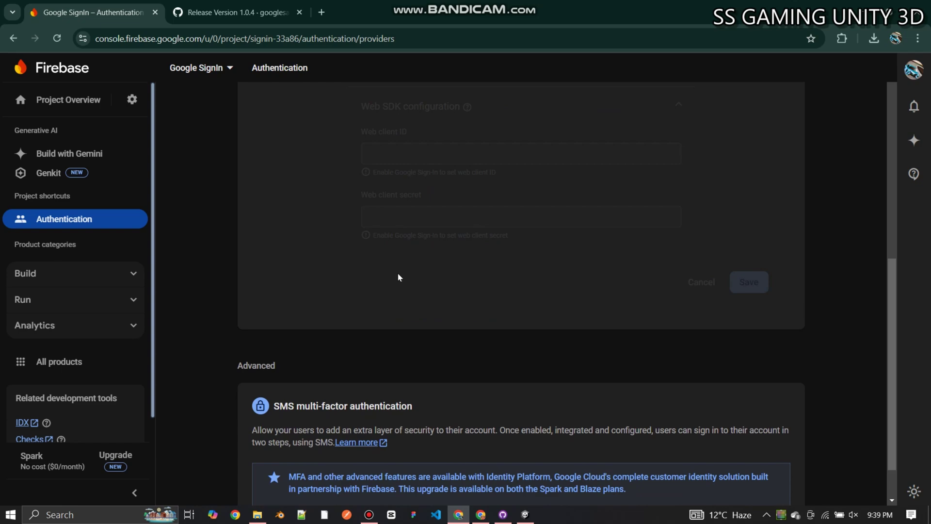
Step: Follow the configuration file notice to the project settings where the google sign app's SHA fingerprints are managed
scroll(399, 277, "up", 3)
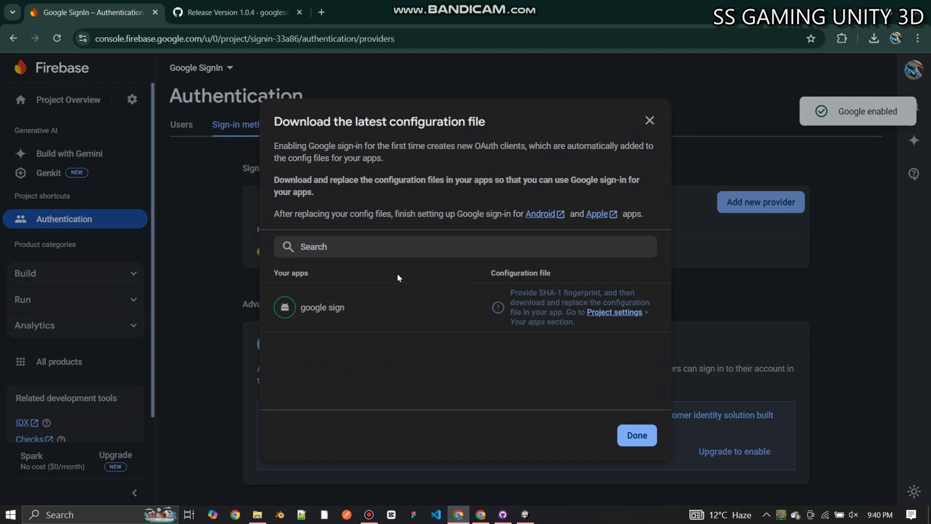
left_click(599, 312)
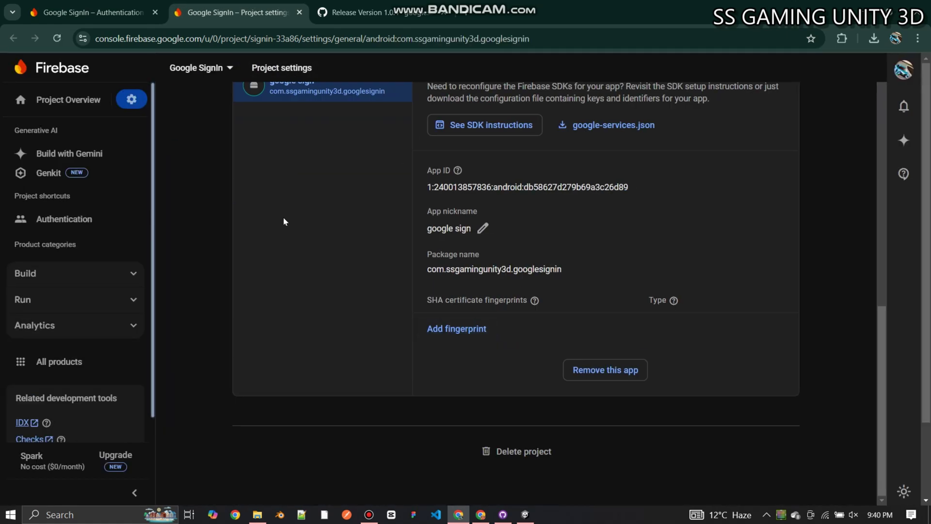
left_click(339, 292)
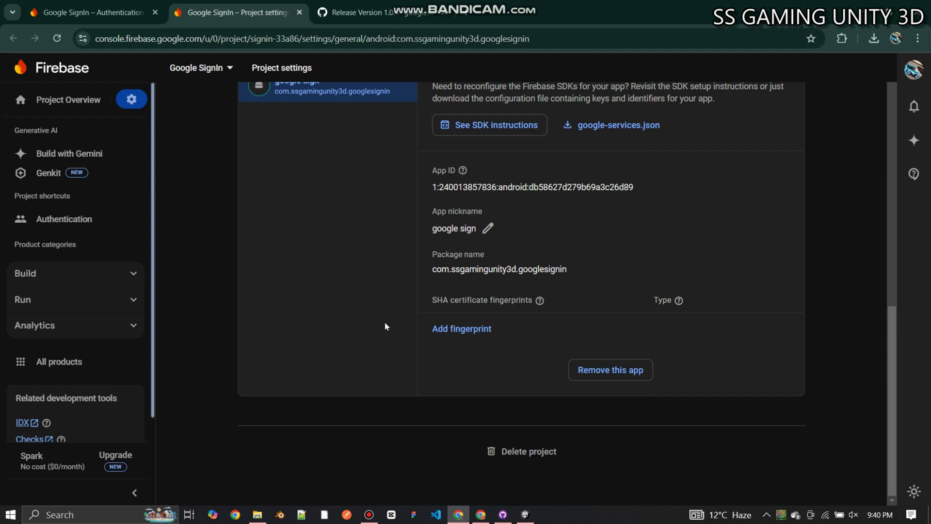
Step: Switch to Unity and expand the Android Publishing Settings in the Player settings to examine the custom keystore path
left_click(525, 514)
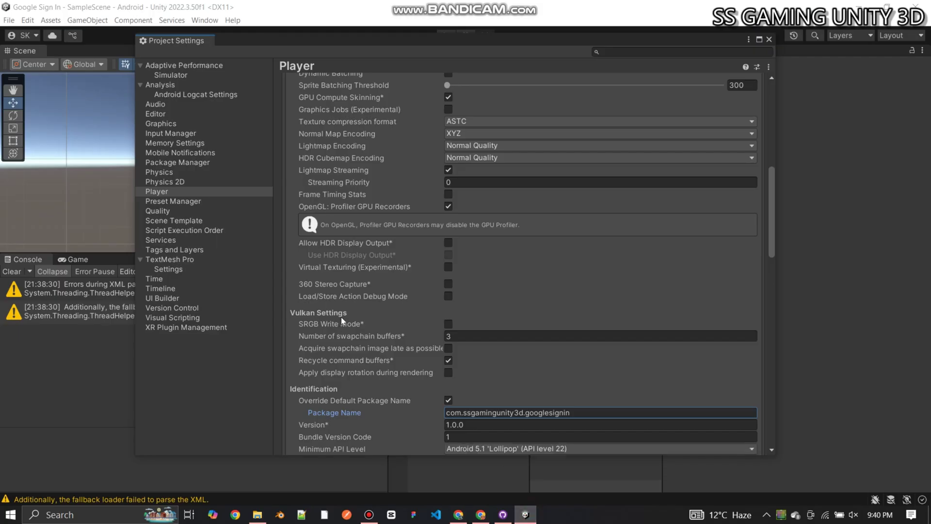
scroll(595, 218, "down", 15)
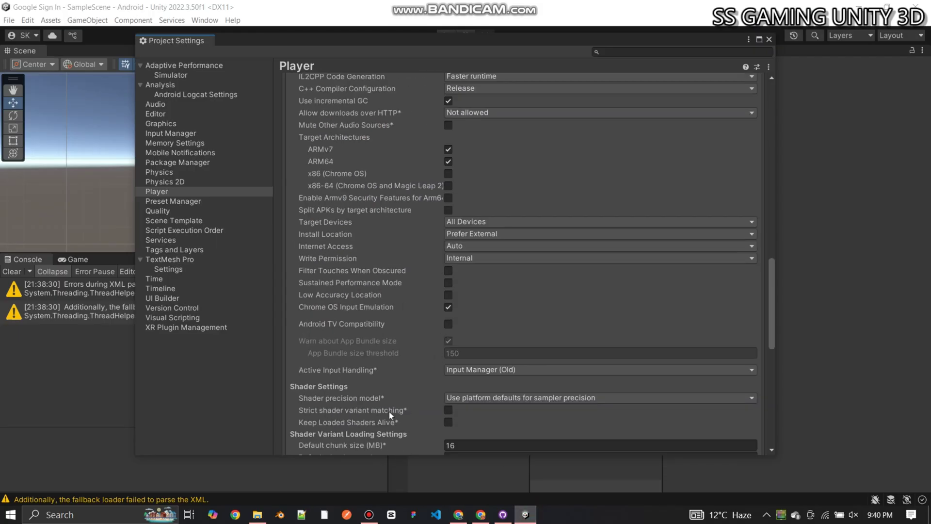
scroll(389, 408, "down", 10)
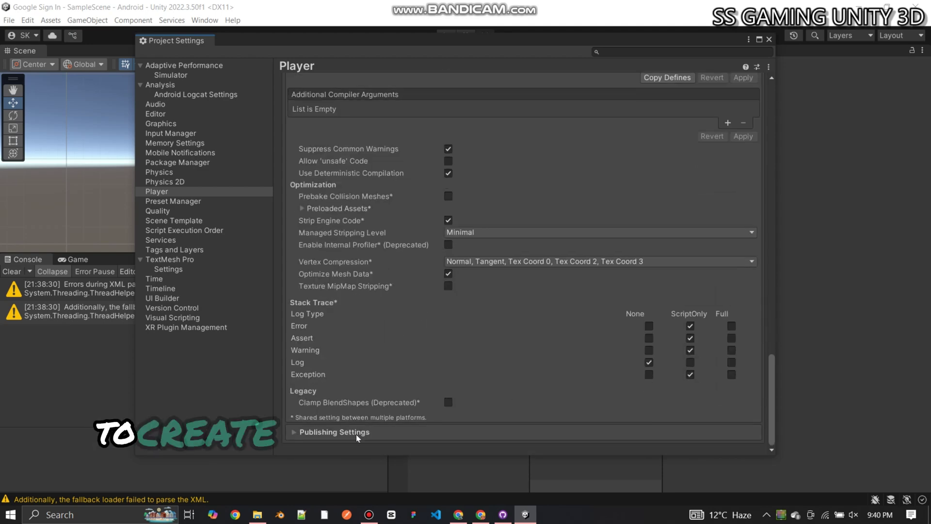
left_click(359, 433)
left_click(366, 195)
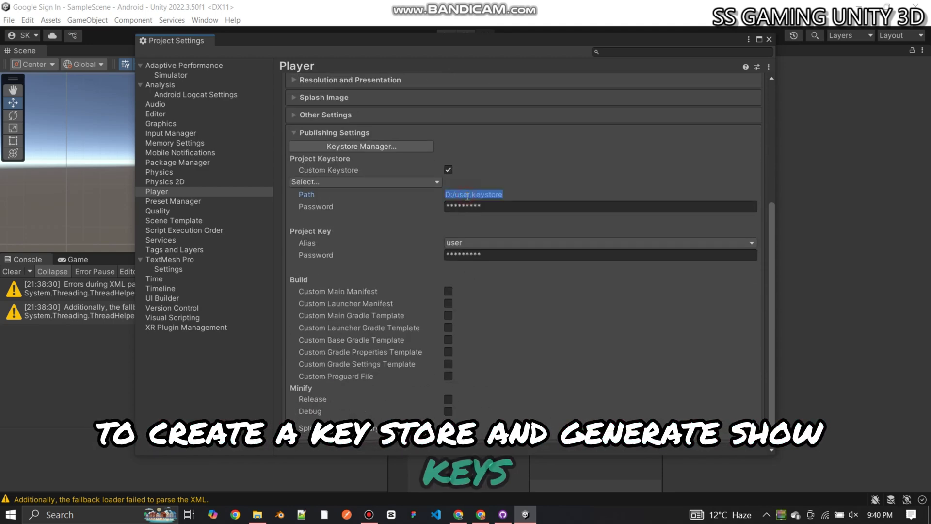
left_click(365, 205)
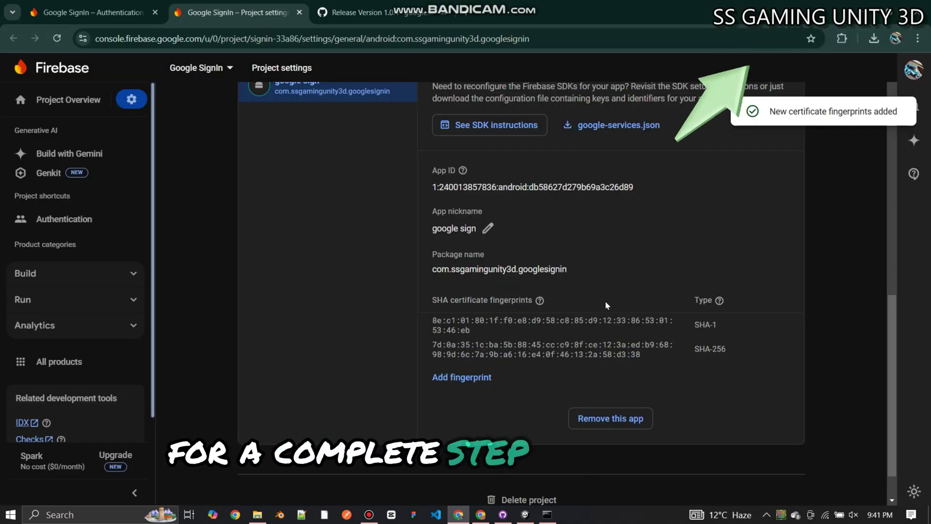
Step: Leave the project settings and open the list of sign-in methods under Authentication
scroll(456, 349, "up", 5)
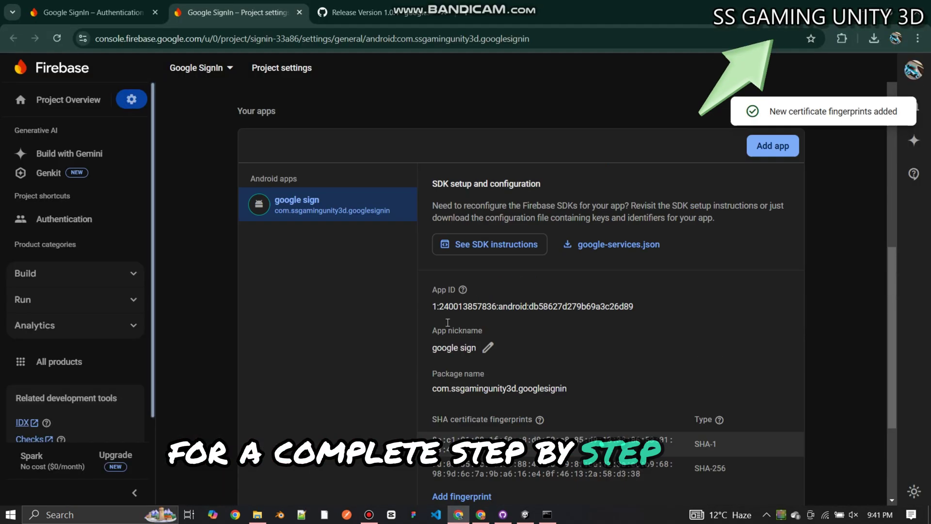
scroll(456, 349, "up", 6)
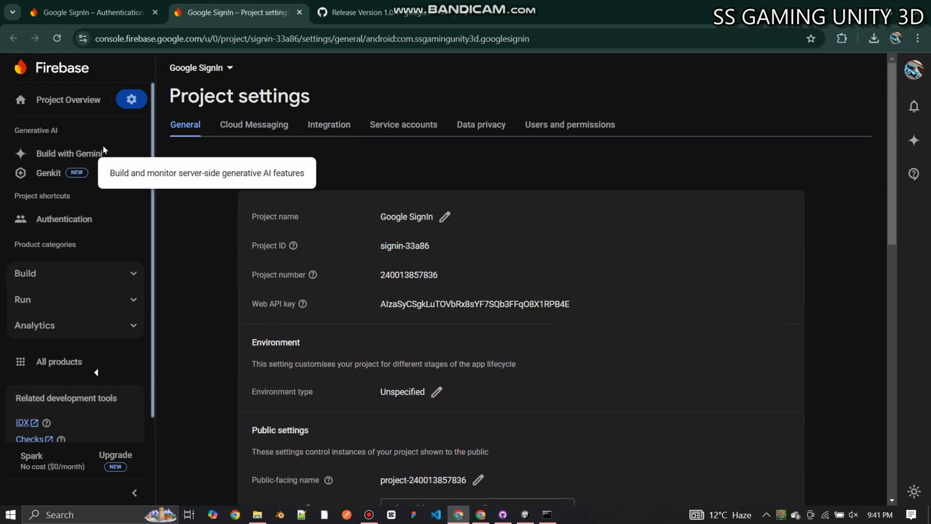
left_click(126, 98)
left_click(179, 102)
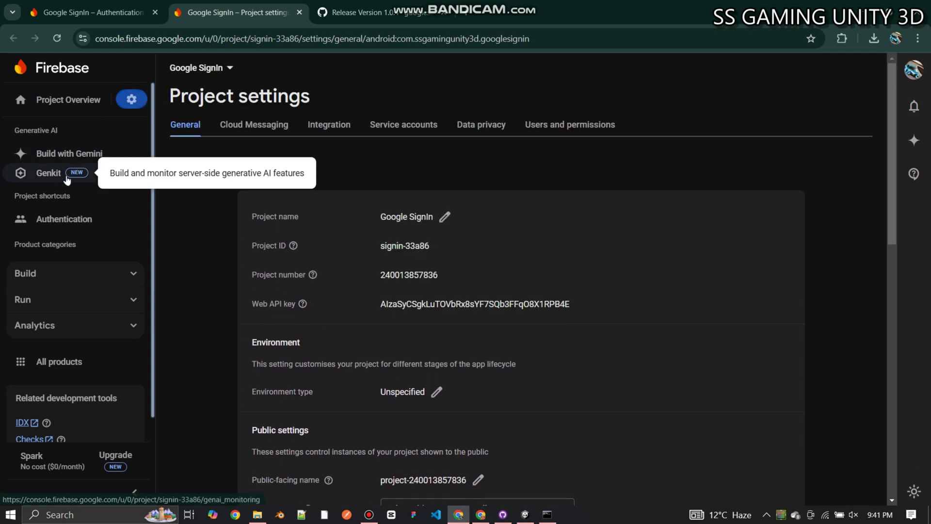
left_click(62, 219)
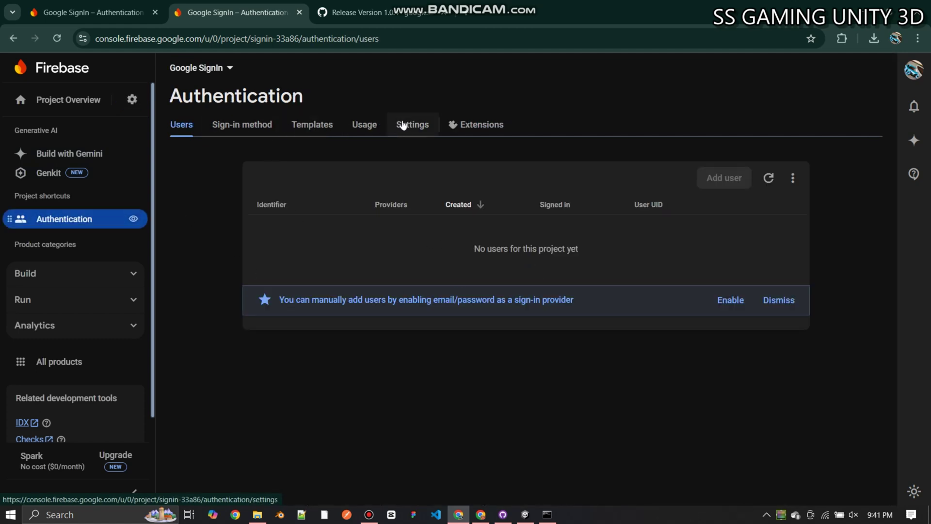
left_click(257, 132)
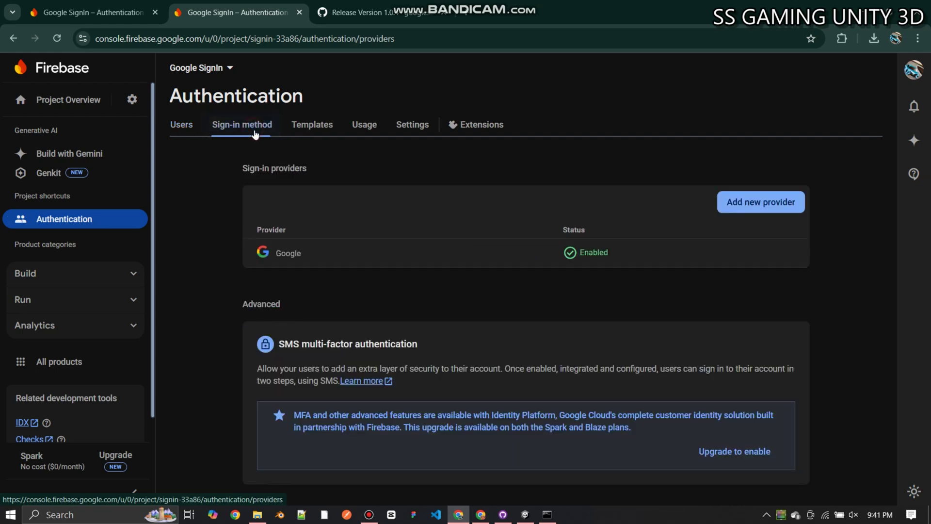
Step: Copy the Web client ID from the Google provider's Web SDK configuration and close the provider without saving
left_click(529, 259)
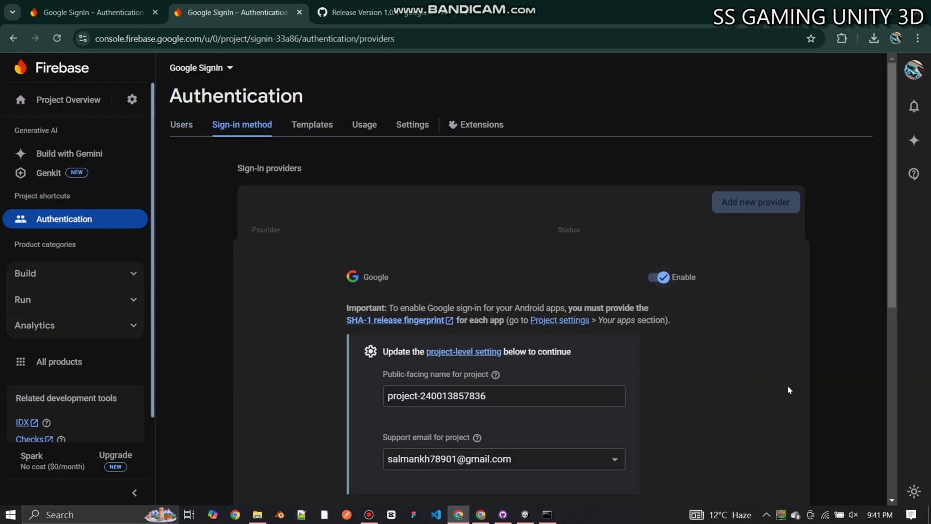
scroll(772, 390, "down", 5)
left_click(500, 308)
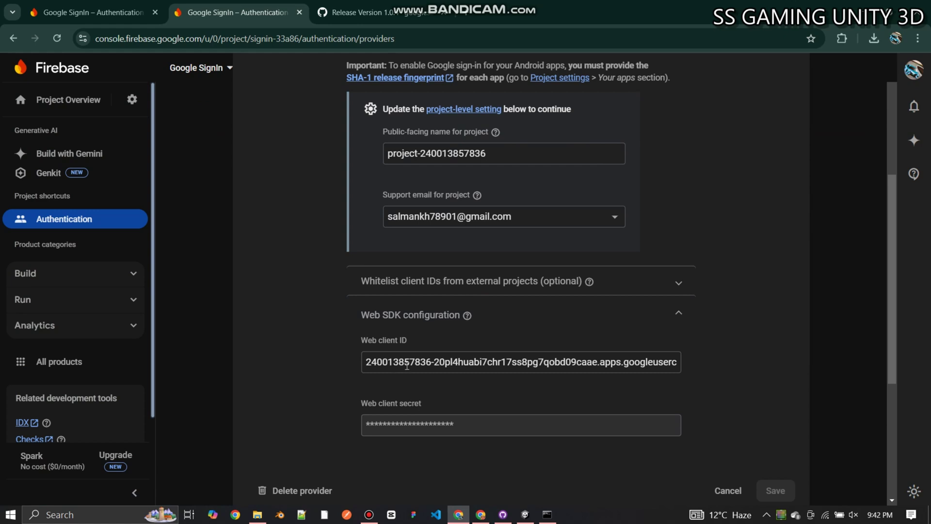
left_click_drag(369, 362, 667, 370)
right_click(581, 361)
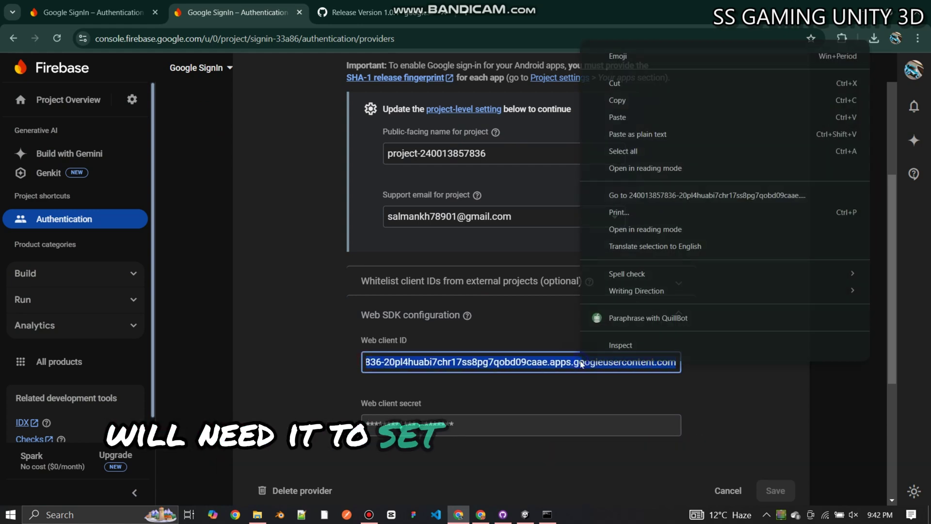
left_click(618, 101)
left_click(748, 312)
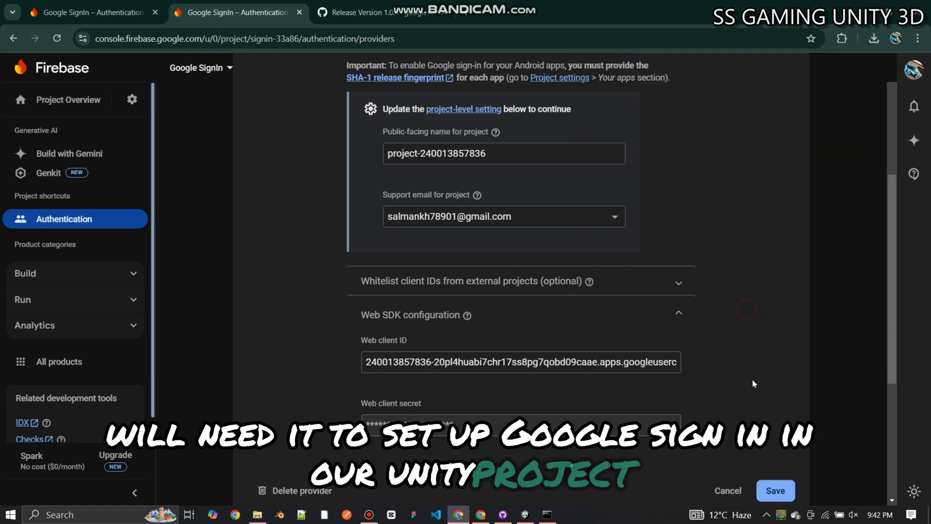
left_click(728, 490)
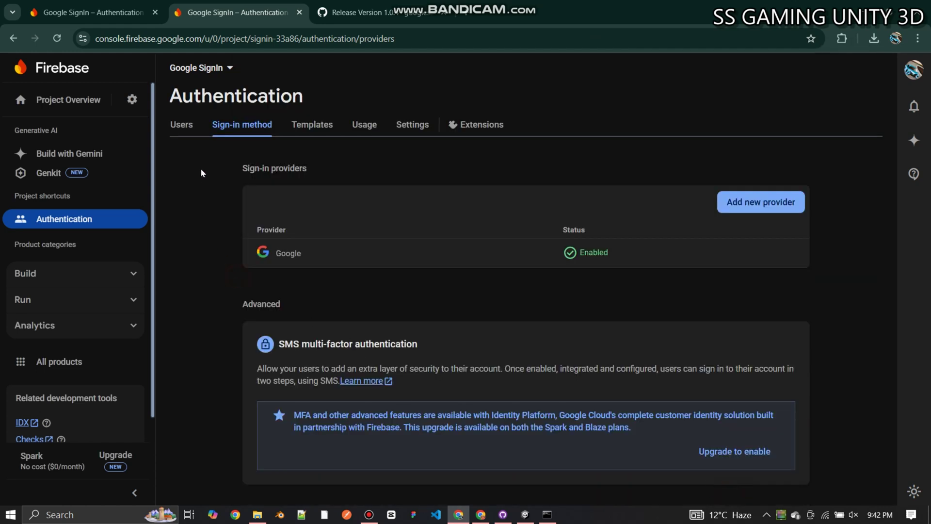
Step: Return to the Firebase project settings and download google-services.json for the google sign Android app
left_click(185, 126)
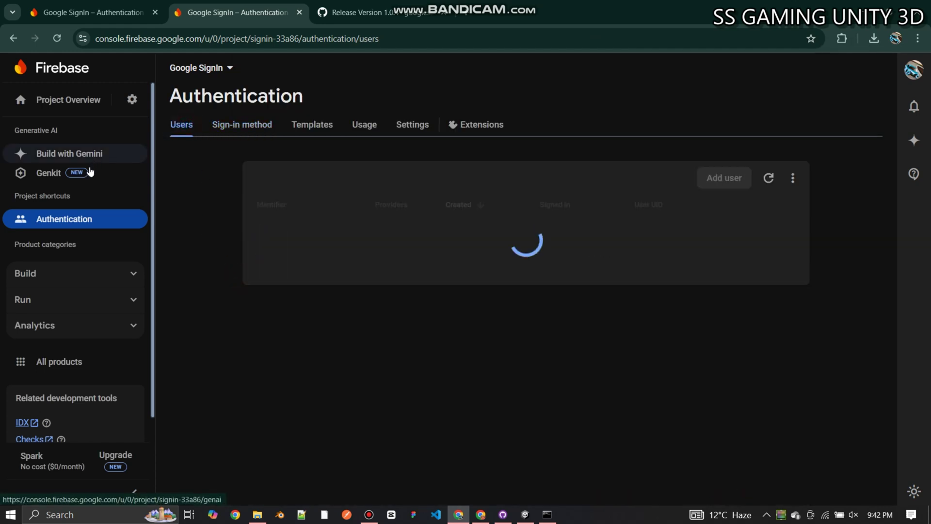
left_click(129, 100)
left_click(186, 104)
scroll(653, 261, "down", 10)
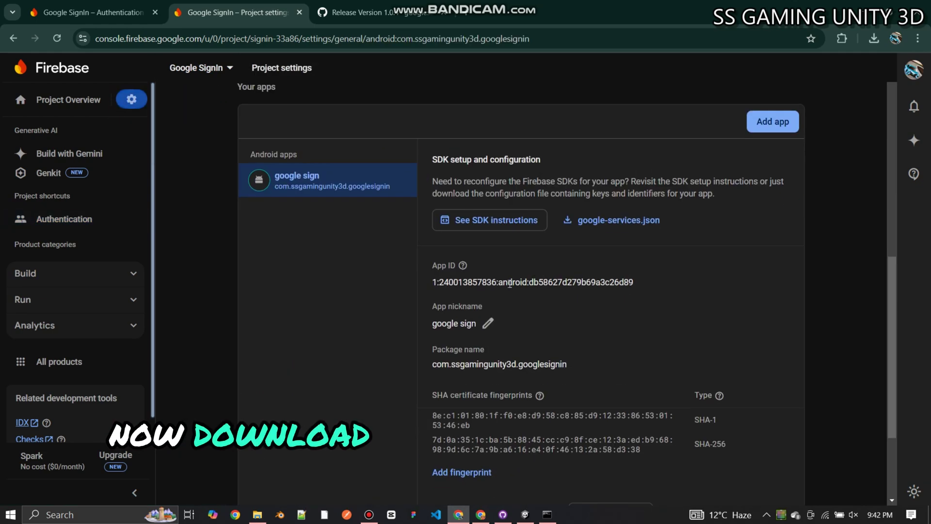
left_click(622, 221)
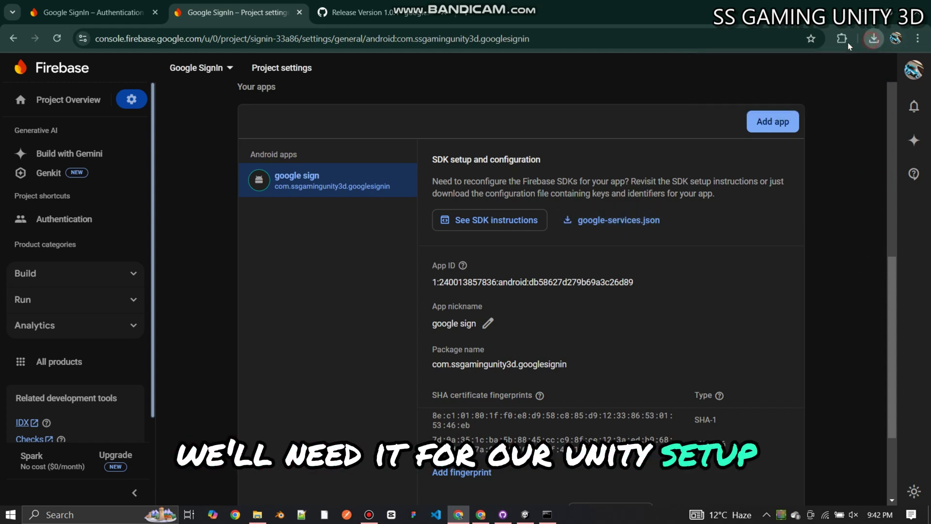
left_click(873, 37)
left_click(608, 80)
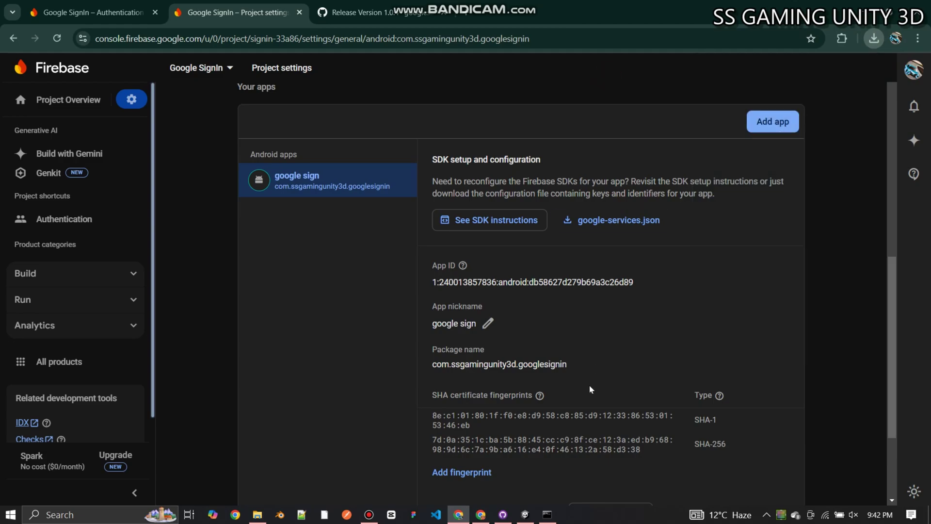
Step: Switch to Unity, close the Project Settings window and clear the Console messages
left_click(525, 513)
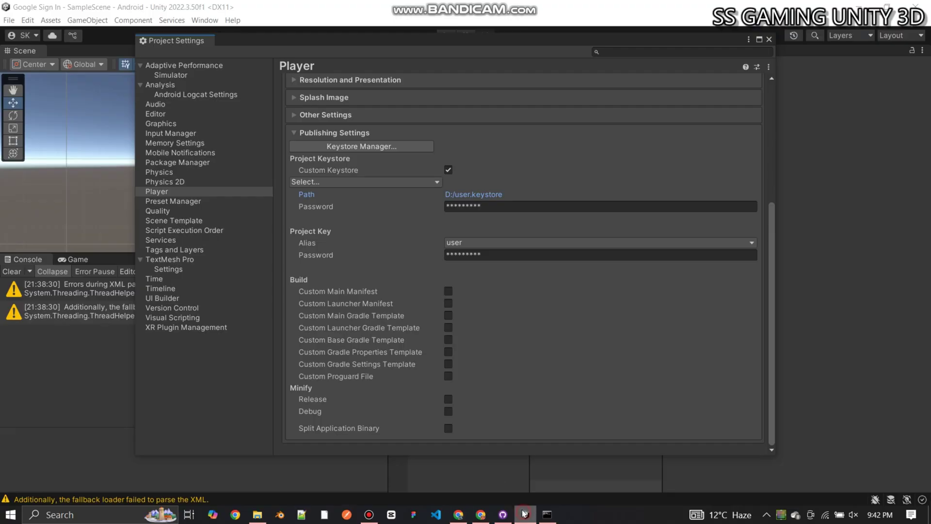
left_click(769, 40)
left_click(571, 65)
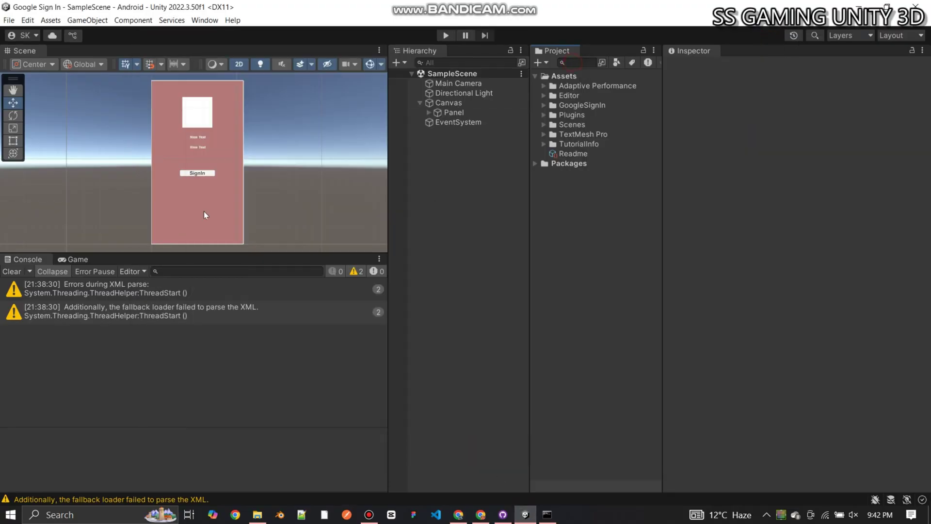
left_click(11, 271)
left_click(551, 182)
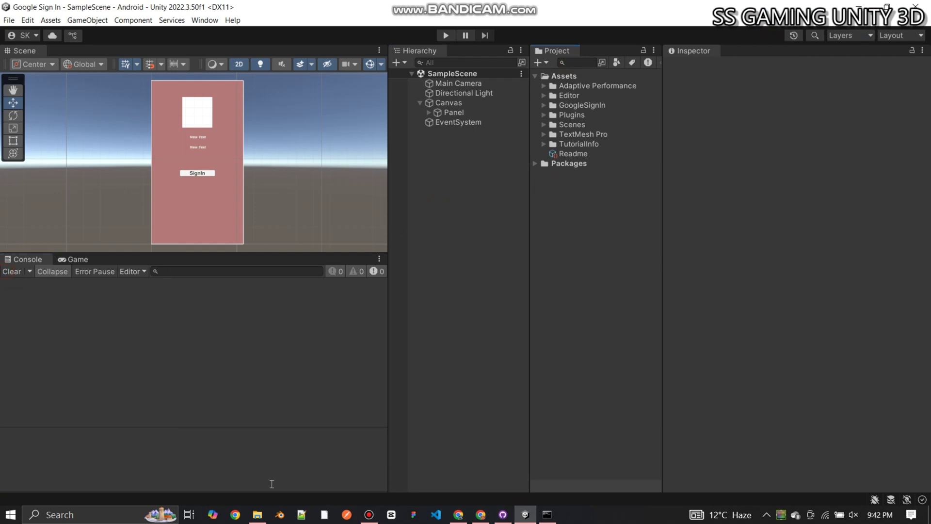
Step: Import the Firebase Auth package from its folder on disk into the Unity project with all its contents
left_click(257, 514)
left_click(137, 158)
left_click_drag(137, 160, 567, 196)
scroll(577, 242, "down", 5)
left_click(593, 363)
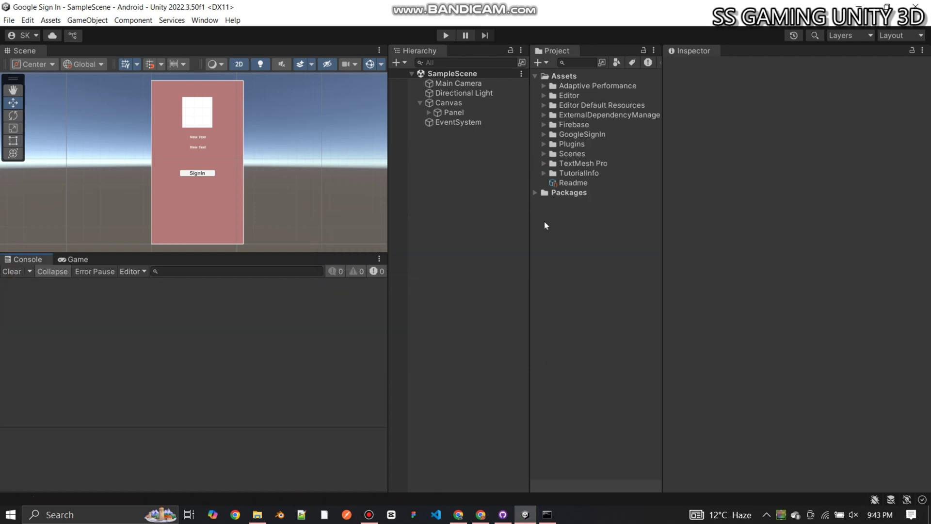
Step: Locate the downloaded google-services.json from the browser's download history and add it to Unity's Assets folder
left_click(458, 514)
left_click(876, 41)
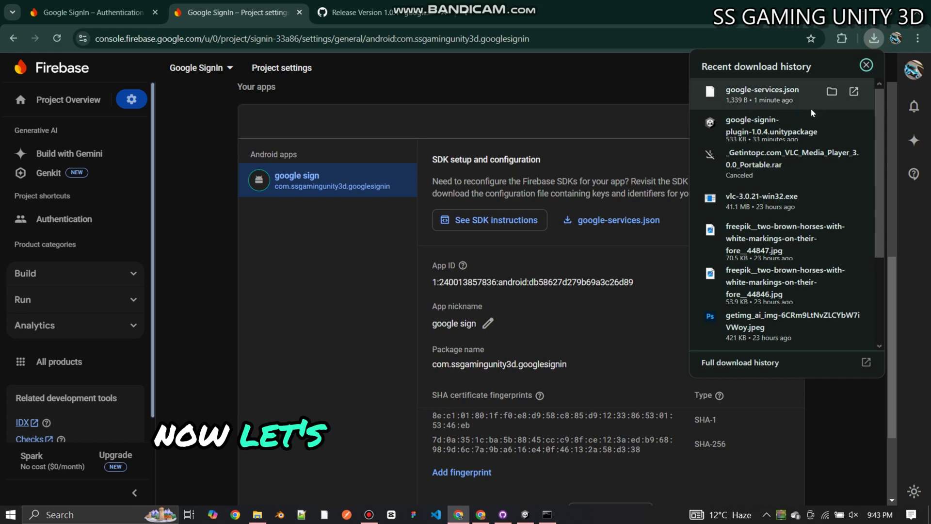
left_click(834, 91)
left_click_drag(160, 160, 587, 207)
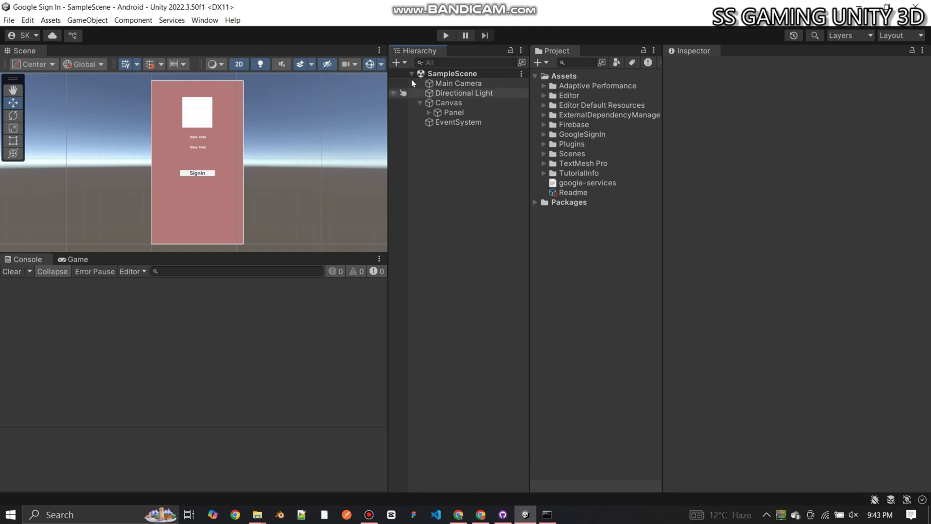
Step: Check the script compilation progress, then enable Android auto-resolution and dismiss the dependency resolving window
key("ctrl+p")
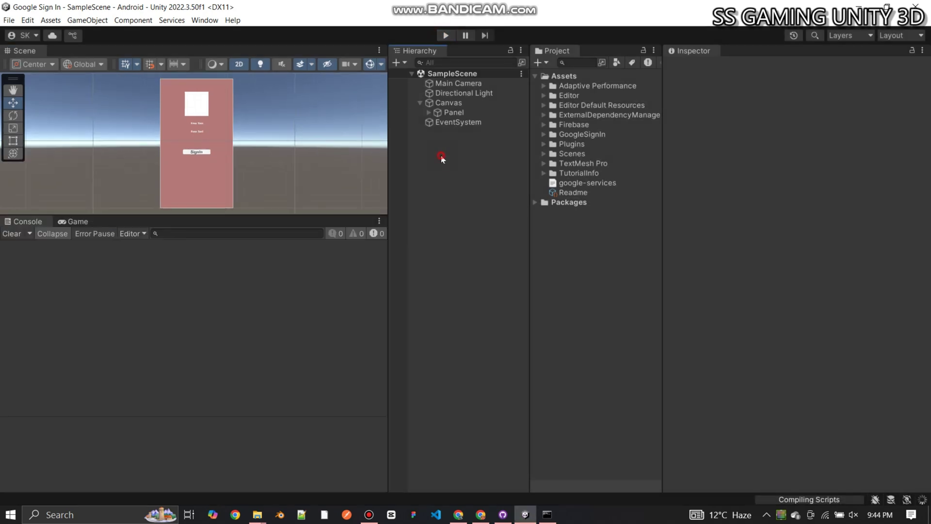
left_click(769, 500)
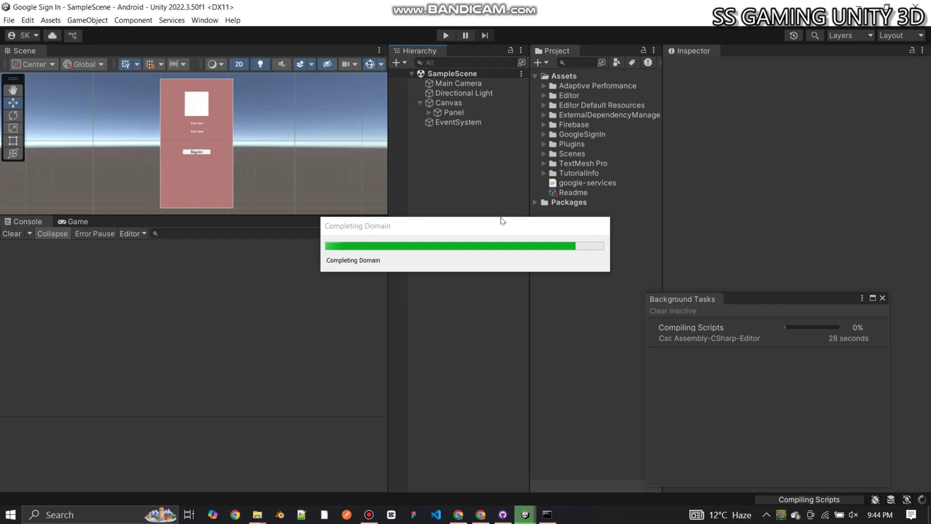
left_click(882, 298)
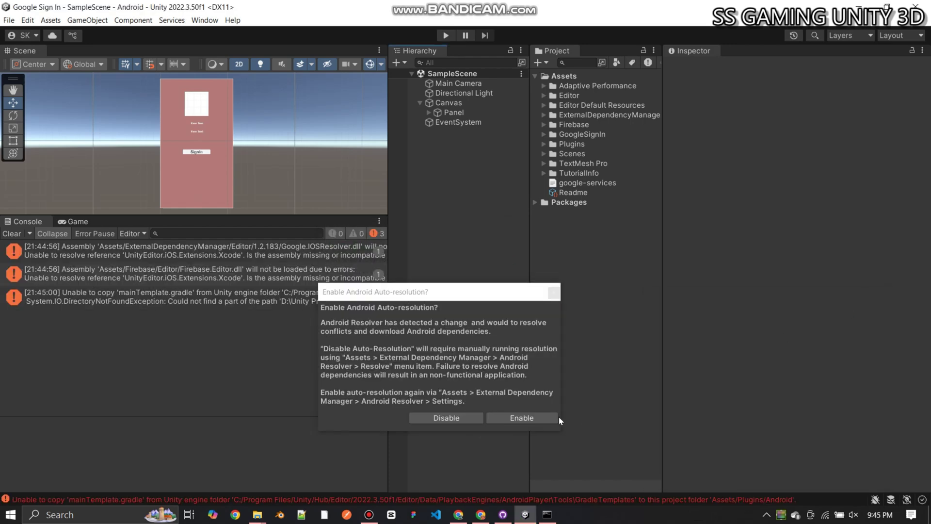
left_click(506, 415)
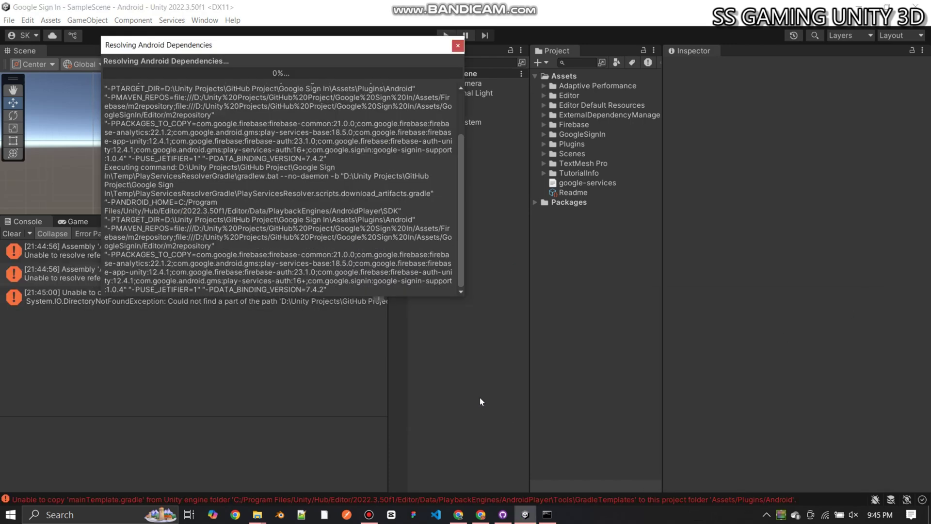
left_click(457, 46)
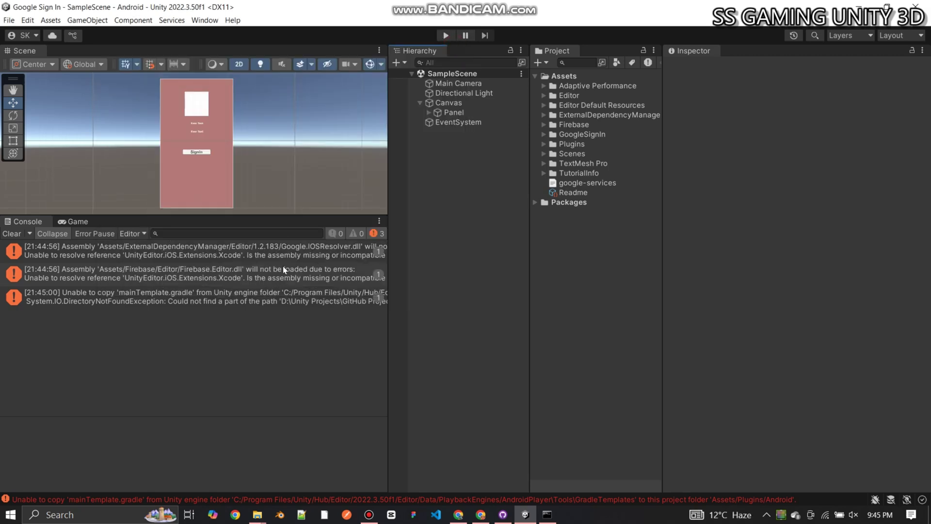
Step: Turn off Validate References for the Google.IOSResolver plugin named in the Console error and apply the import settings
left_click(288, 252)
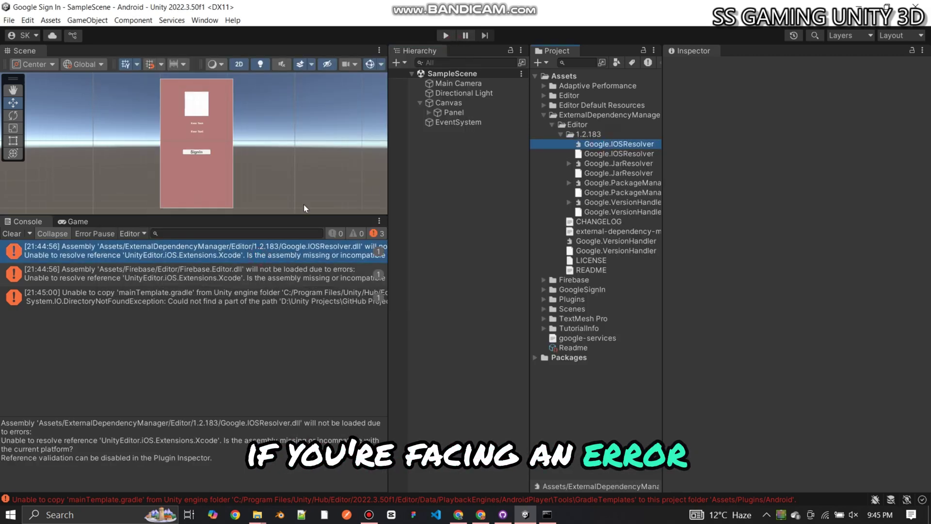
left_click(777, 126)
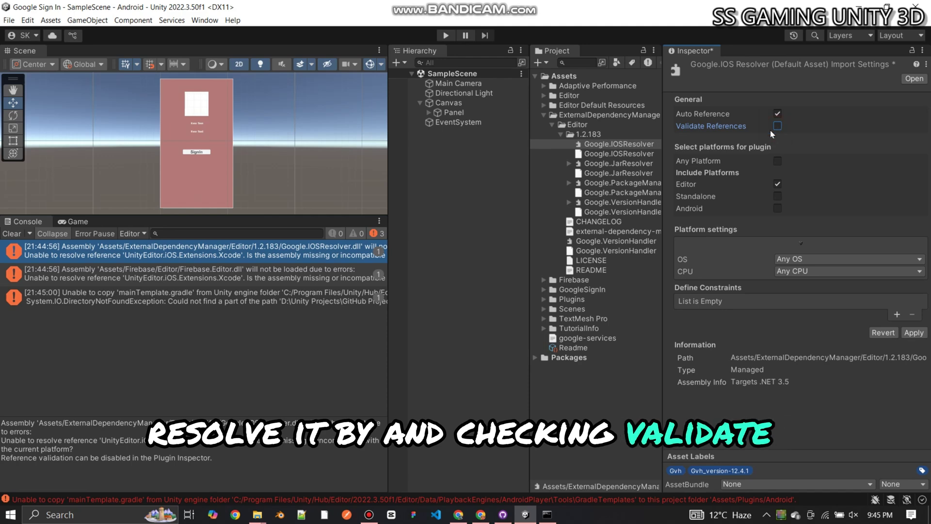
left_click(913, 332)
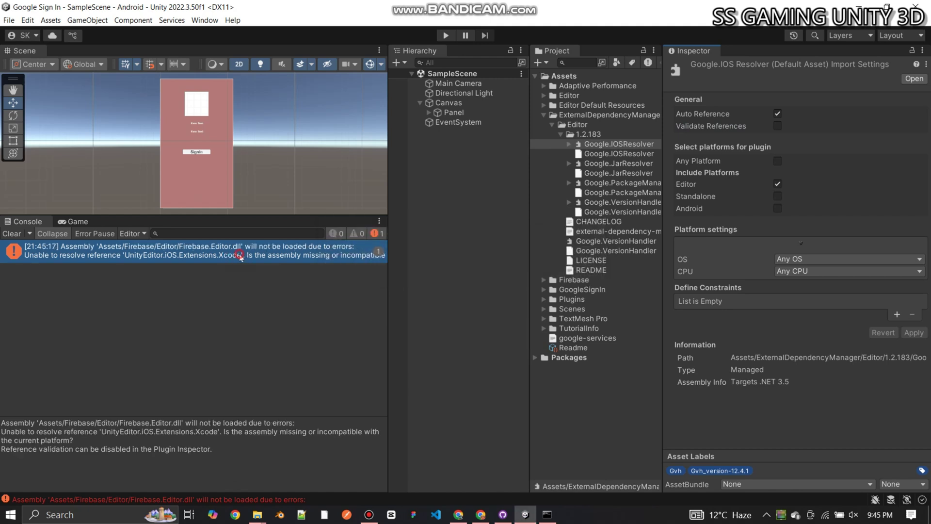
Step: Turn off Validate References for the Firebase.Editor plugin, apply the import settings and clear the Console
left_click(247, 255)
left_click(600, 319)
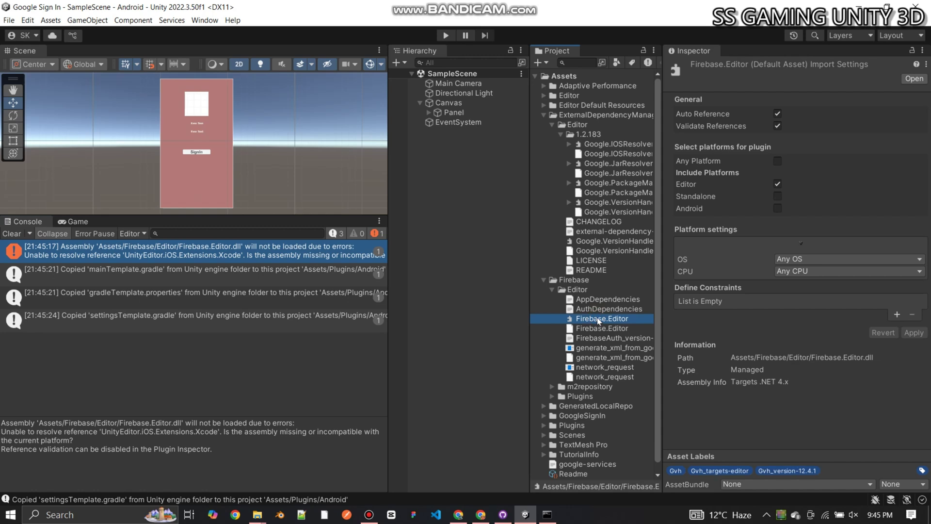
left_click(779, 125)
left_click(917, 331)
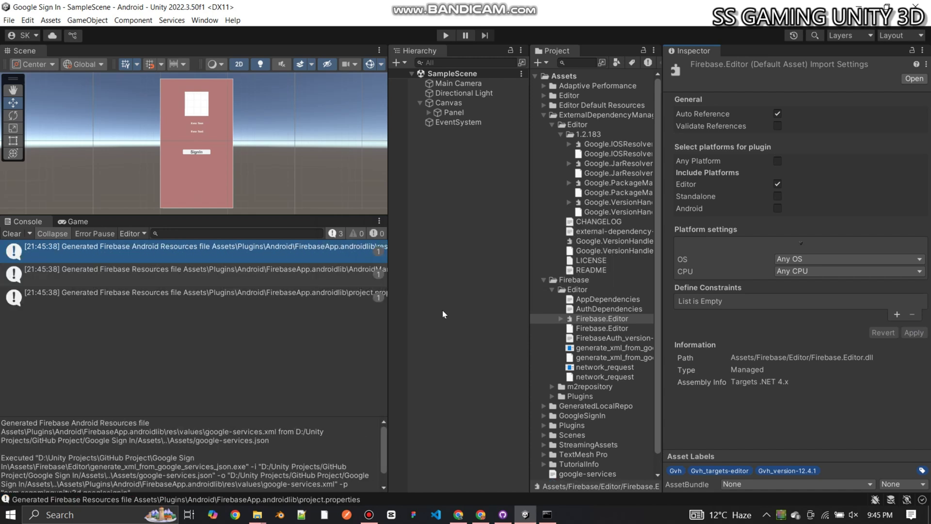
left_click(14, 234)
Step: Collapse the ExternalDependencyManager and Firebase folders and check the google-services-desktop file in StreamingAssets
left_click(543, 115)
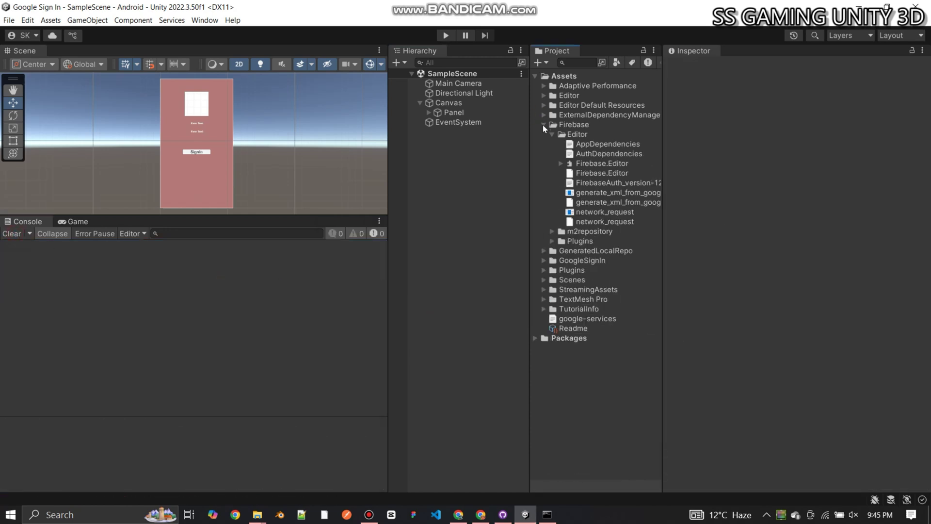
left_click(543, 125)
left_click(544, 173)
left_click(561, 173)
left_click(606, 182)
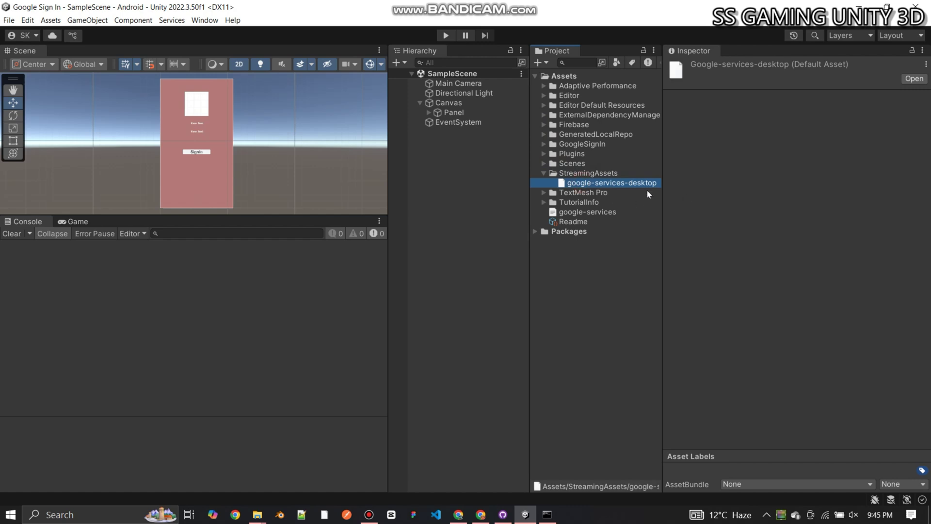
left_click(543, 173)
left_click(457, 217)
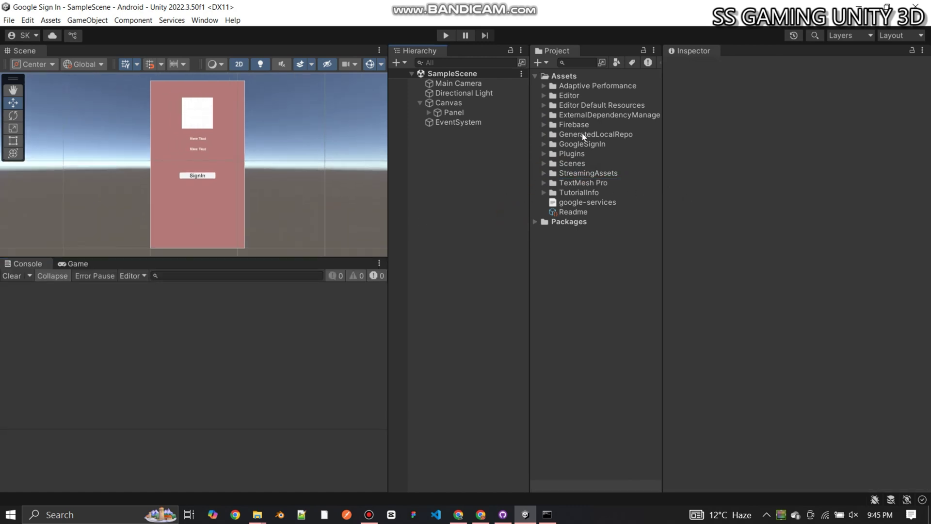
Step: Create a new folder named Scripts inside Assets
right_click(566, 79)
mouse_move(589, 86)
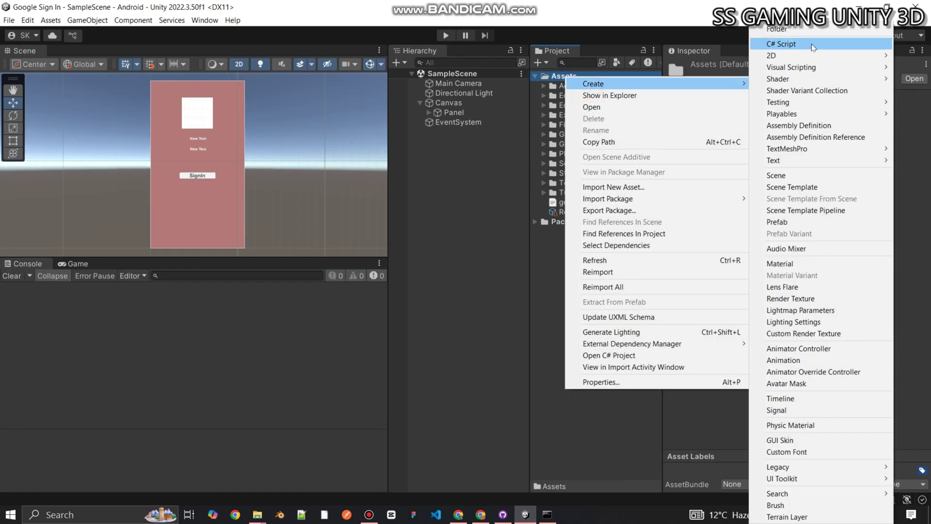
left_click(804, 30)
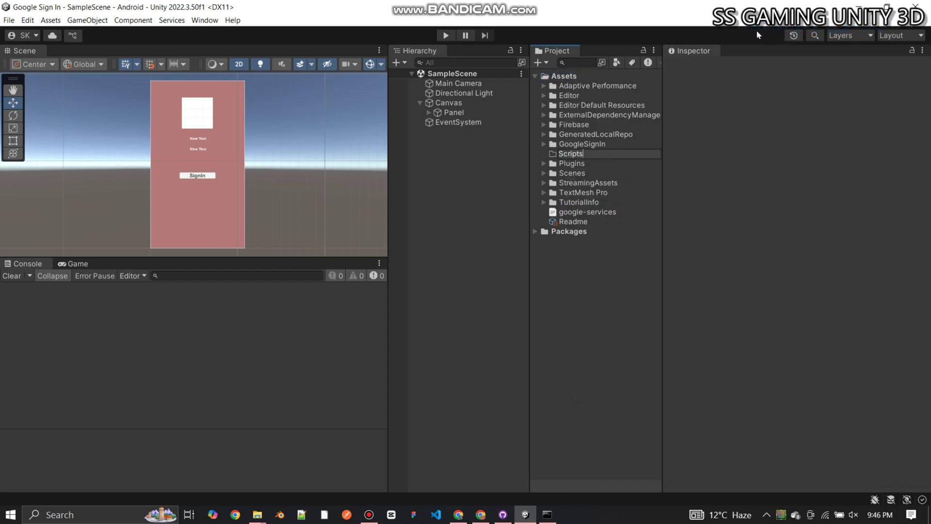
key("Return")
left_click(505, 247)
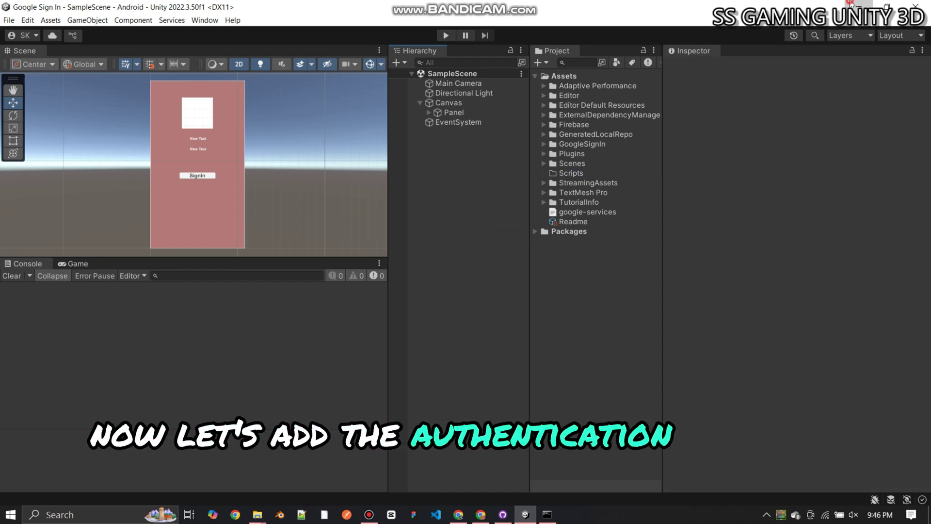
Step: Add the existing LoginWithGoogle script from outside Unity to the Scripts folder and open it in Visual Studio Code
left_click(857, 7)
left_click_drag(759, 29, 567, 177)
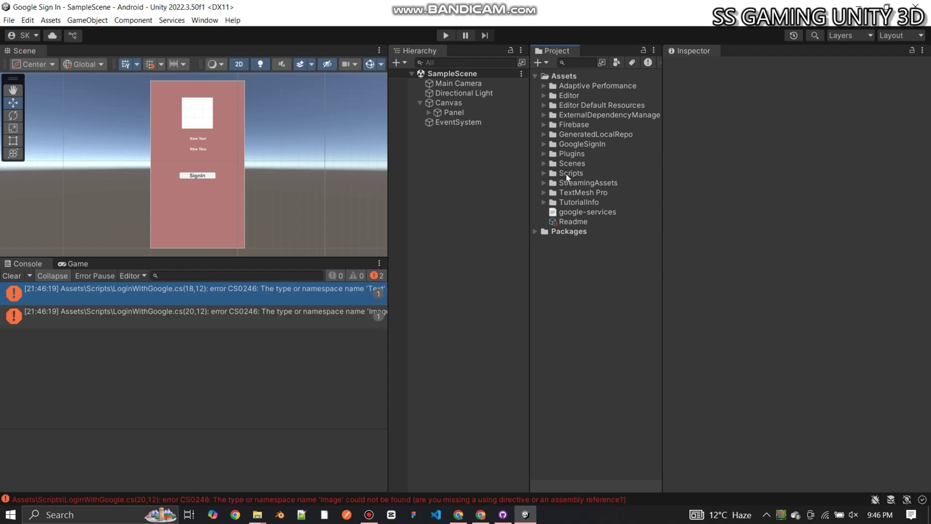
left_click(543, 173)
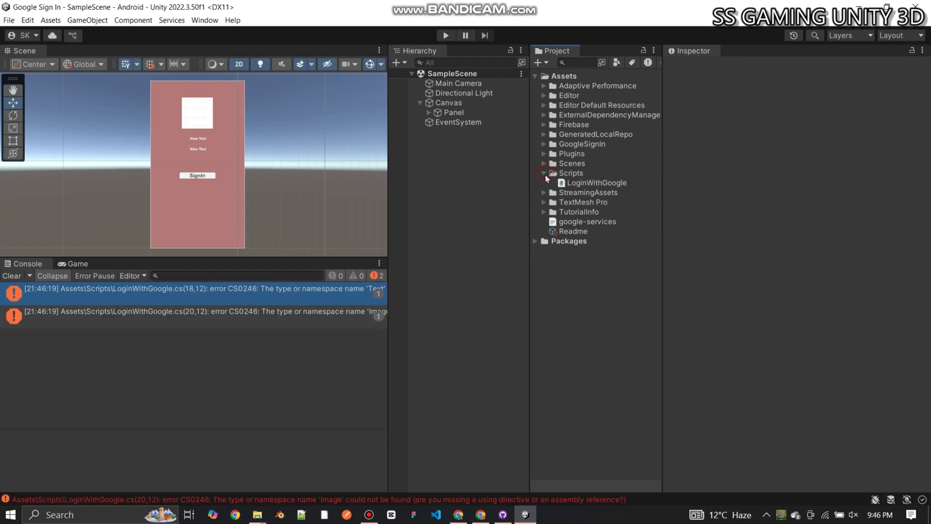
left_click(582, 182)
double_click(582, 182)
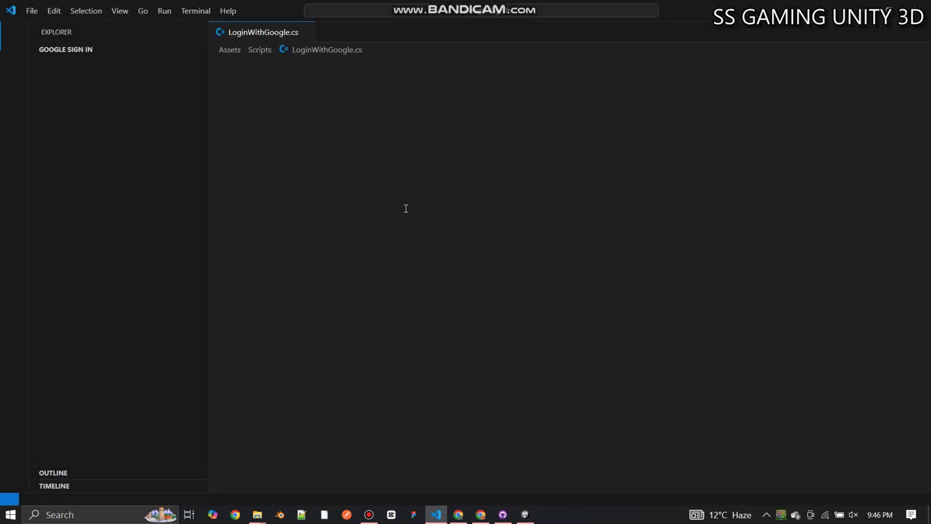
left_click(446, 284)
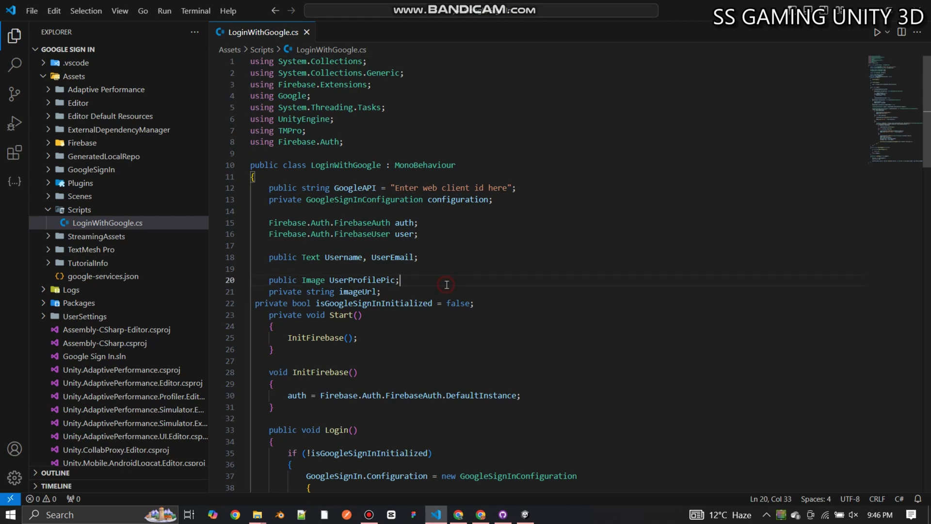
Step: Replace the GoogleAPI string's placeholder in the LoginWithGoogle class with the copied web client ID
left_click_drag(395, 207, 508, 207)
key("ctrl+v")
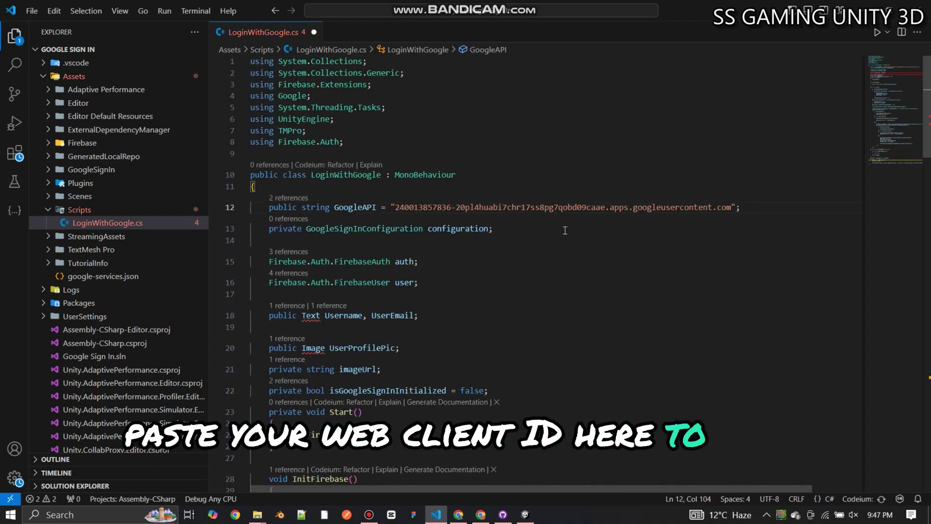
left_click(564, 232)
scroll(318, 294, "down", 1)
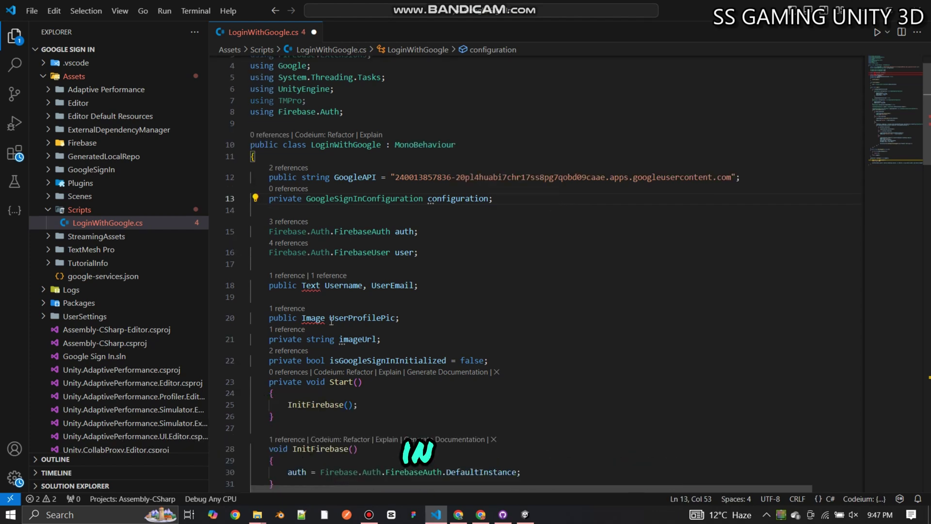
Step: Change the type of the Username and UserEmail fields from Text to TextMeshProUGUI
mouse_move(314, 289)
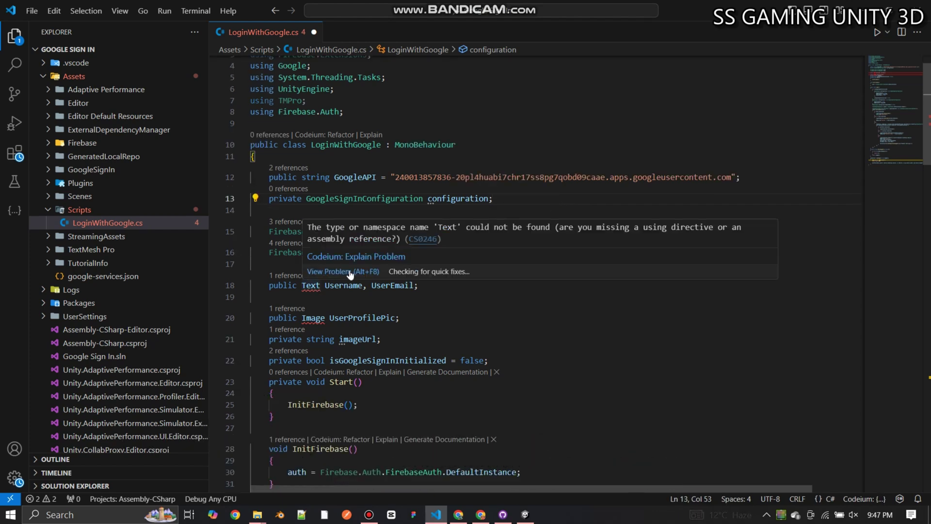
right_click(314, 289)
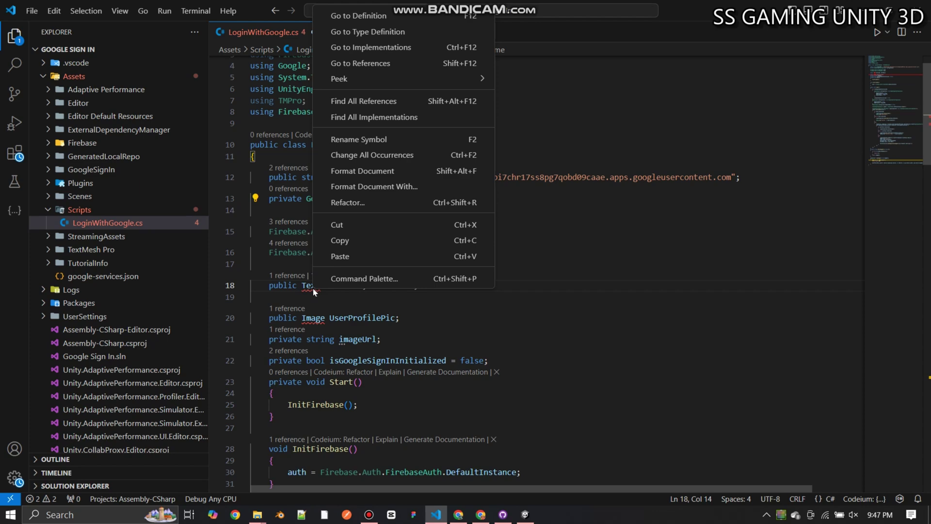
left_click(308, 287)
type("Textmes")
key("Down")
key("Down")
key("Return")
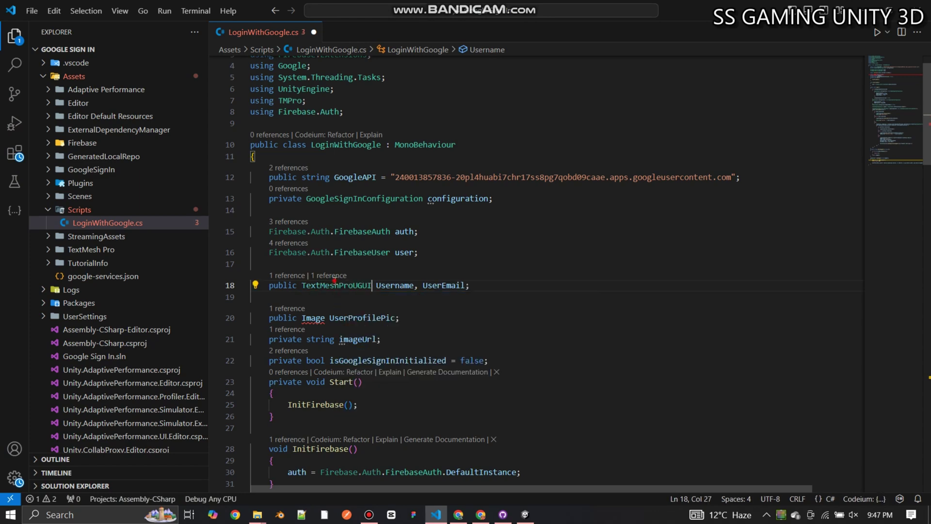
double_click(335, 284)
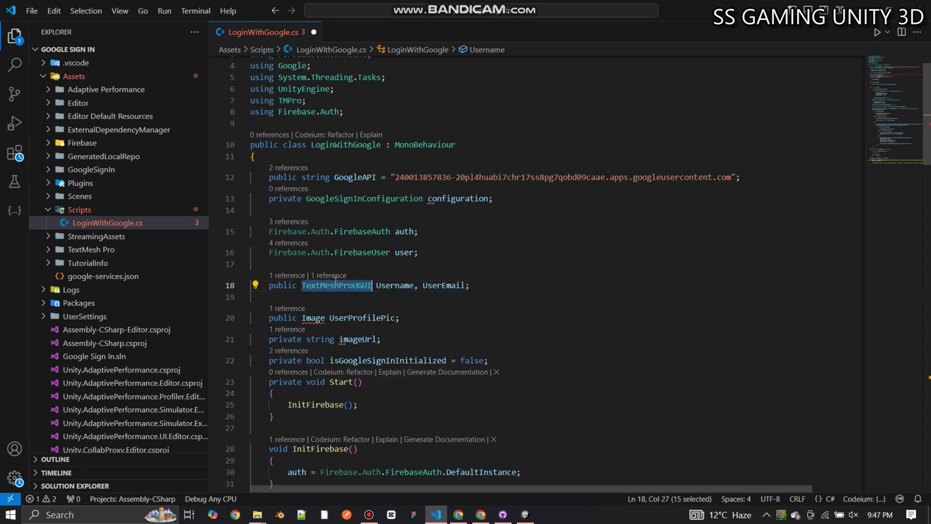
Step: Resolve the Image type of UserProfilePic by adding the using UnityEngine.UI directive, and save the script
left_click(313, 318)
mouse_move(316, 322)
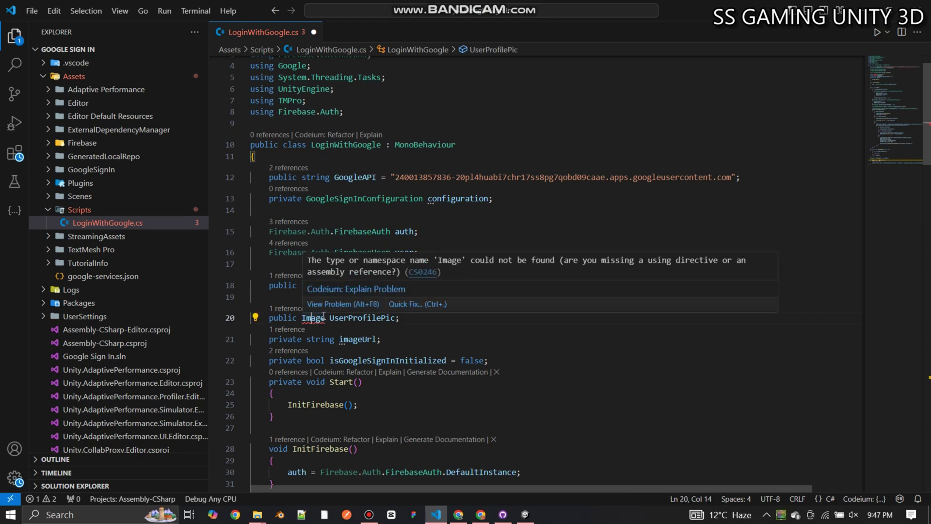
left_click(399, 304)
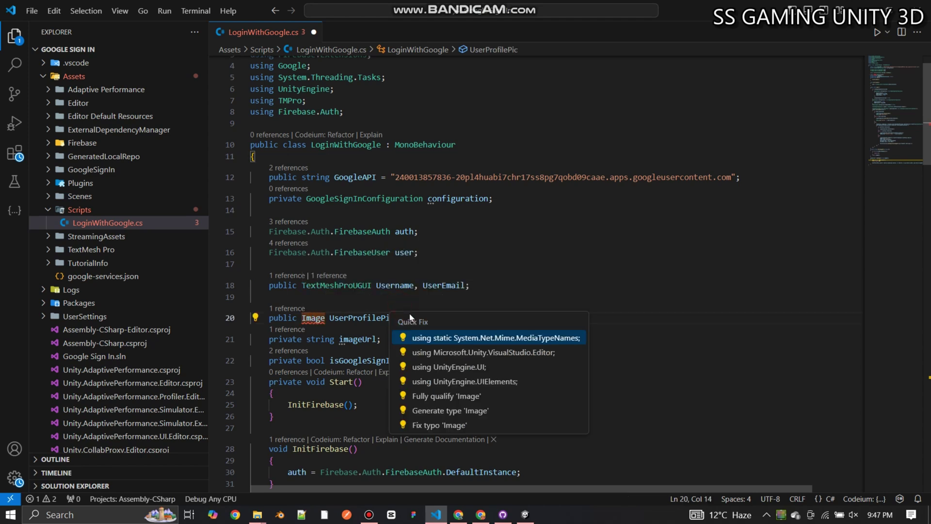
left_click(440, 368)
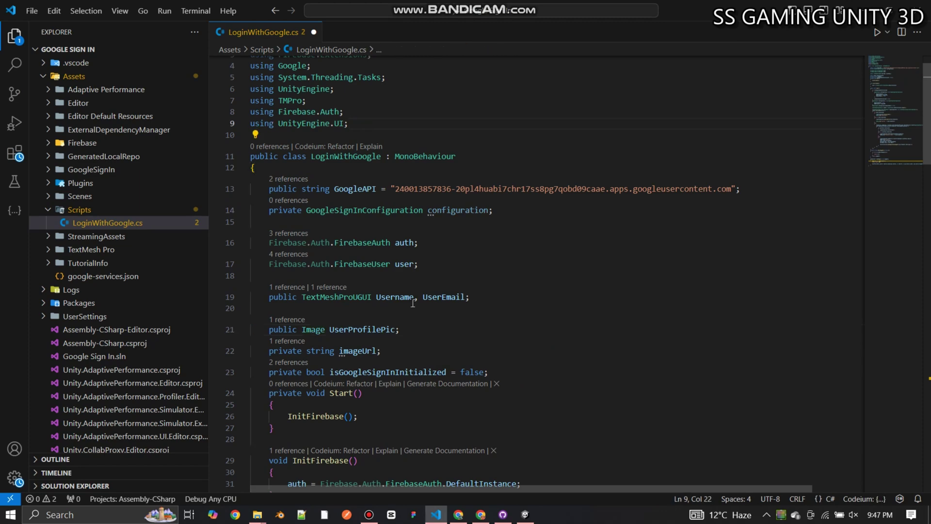
scroll(413, 304, "up", 1)
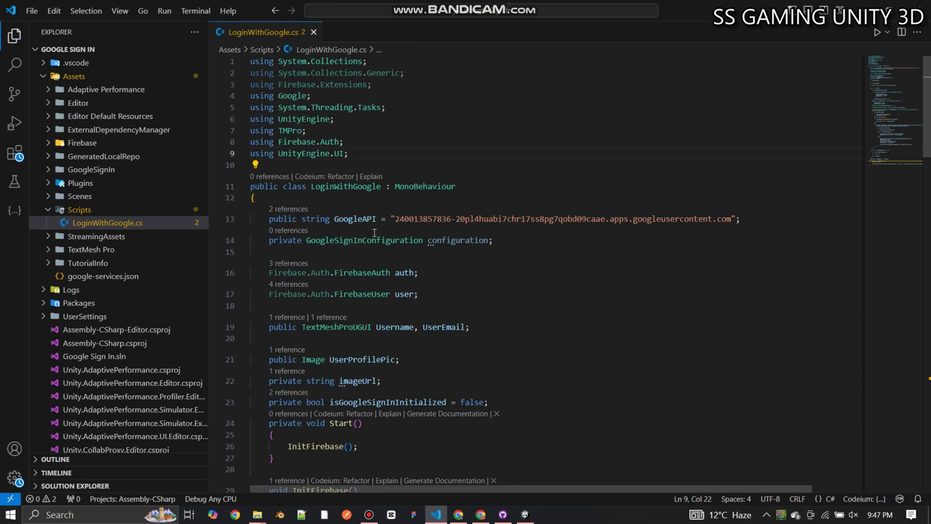
Step: Examine the CheckImageUrl and LoadImage methods that fetch the profile picture and set its sprite
scroll(382, 262, "down", 3)
scroll(379, 260, "down", 15)
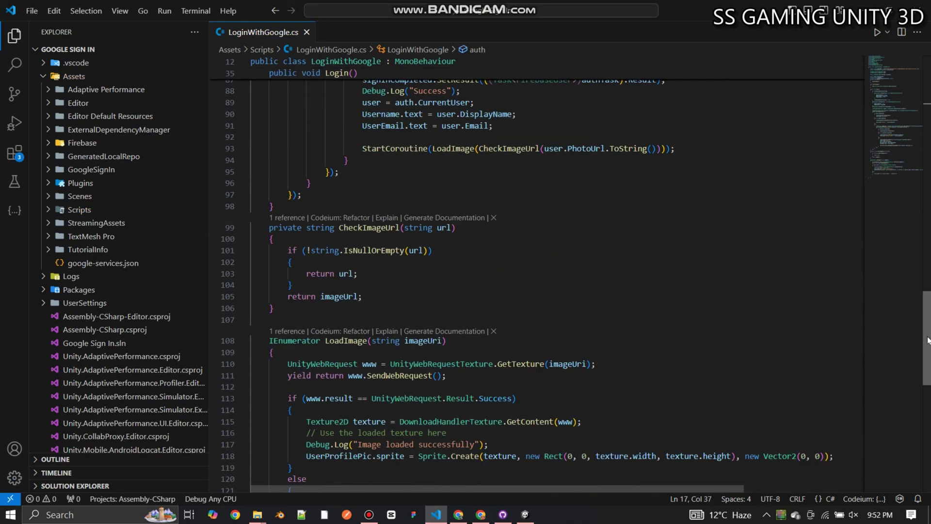
scroll(366, 313, "down", 3)
left_click_drag(288, 266, 525, 398)
scroll(365, 313, "up", 1)
left_click(306, 410)
scroll(366, 312, "up", 16)
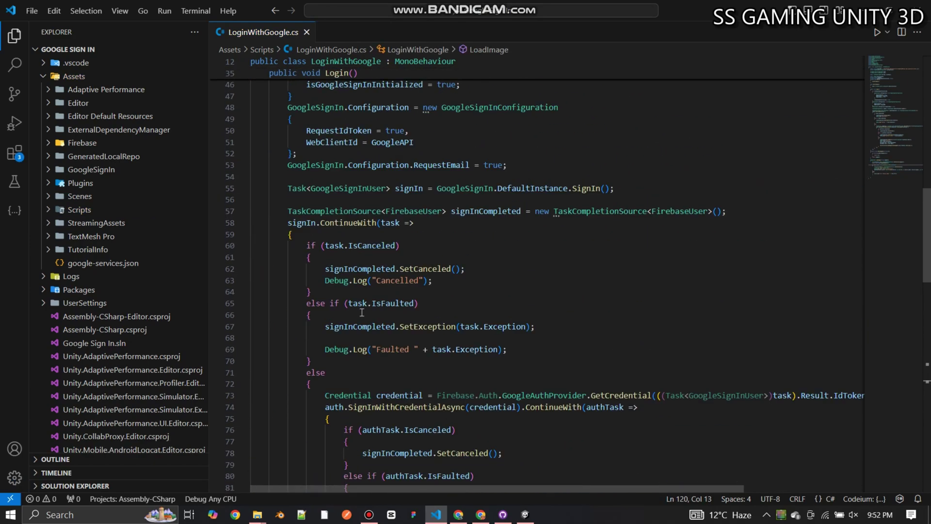
Step: Examine the Login method's Google configuration, its sign-in and authentication task handling, and the assignment of the user's name and email
scroll(276, 241, "up", 4)
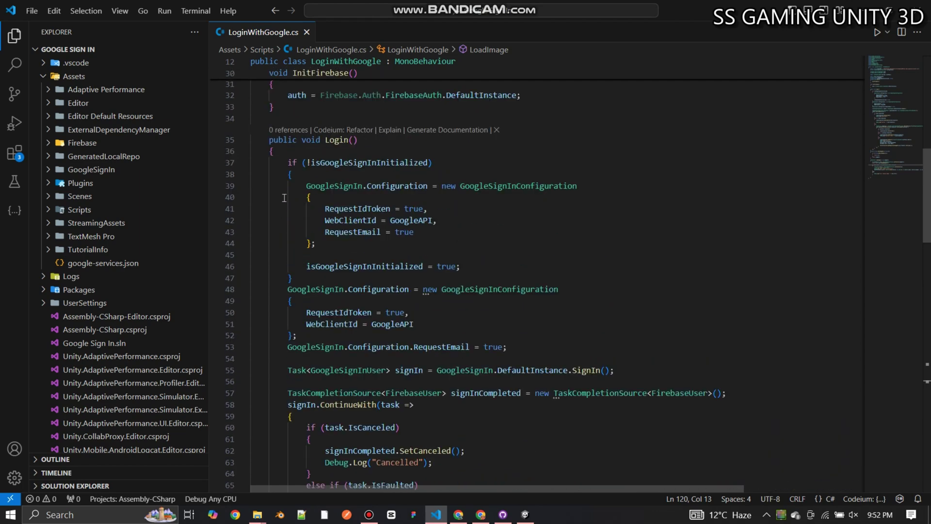
scroll(293, 284, "down", 6)
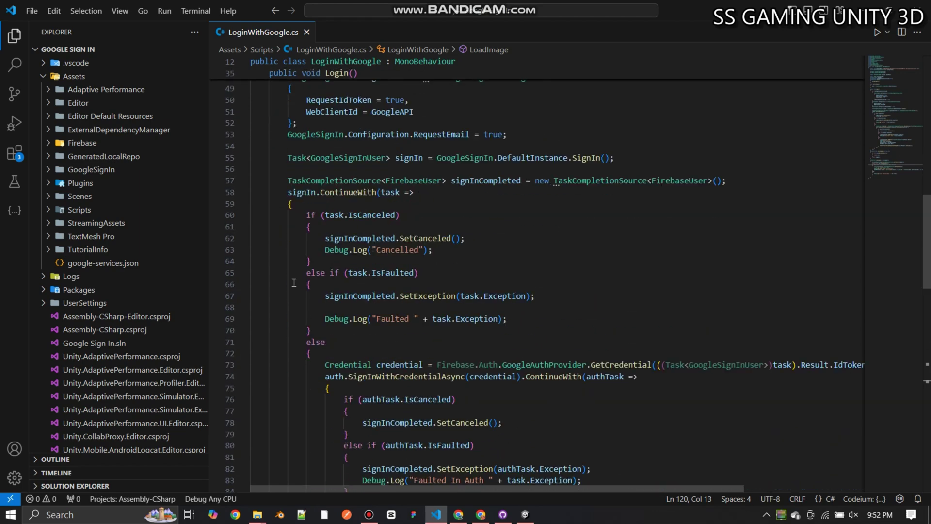
left_click_drag(282, 194, 313, 353)
scroll(320, 242, "down", 3)
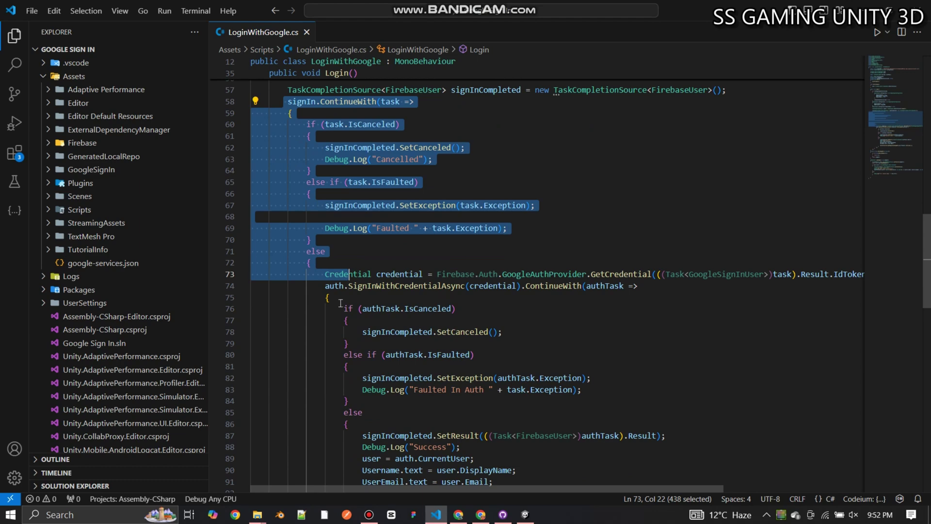
left_click(329, 295)
scroll(312, 179, "down", 3)
left_click_drag(312, 180, 339, 439)
left_click(338, 367)
left_click_drag(338, 367, 416, 371)
left_click_drag(356, 379, 495, 390)
left_click(529, 392)
scroll(442, 409, "up", 20)
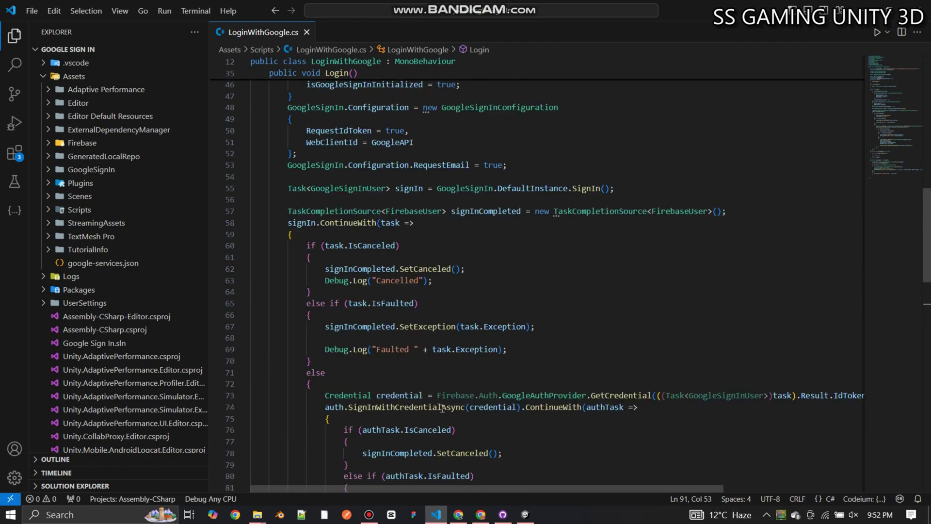
left_click(475, 374)
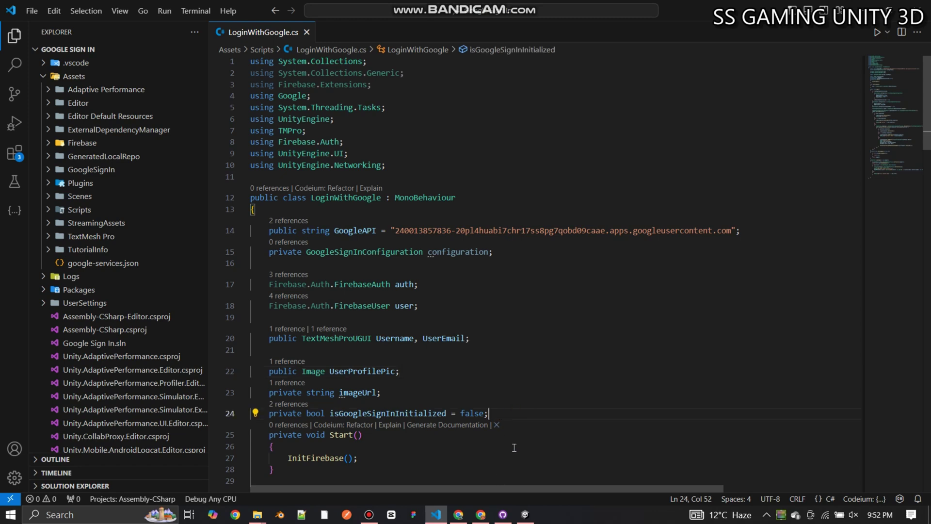
Step: Switch to Unity, create an empty object named Google Manager, attach the LoginWithGoogle script to it and save the scene
left_click(525, 513)
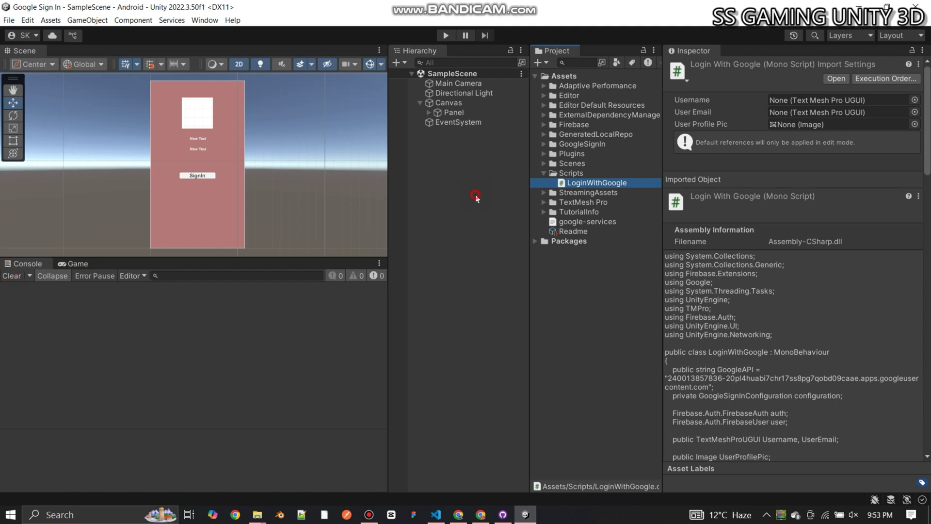
left_click(475, 198)
left_click(420, 102)
left_click(441, 102)
right_click(447, 143)
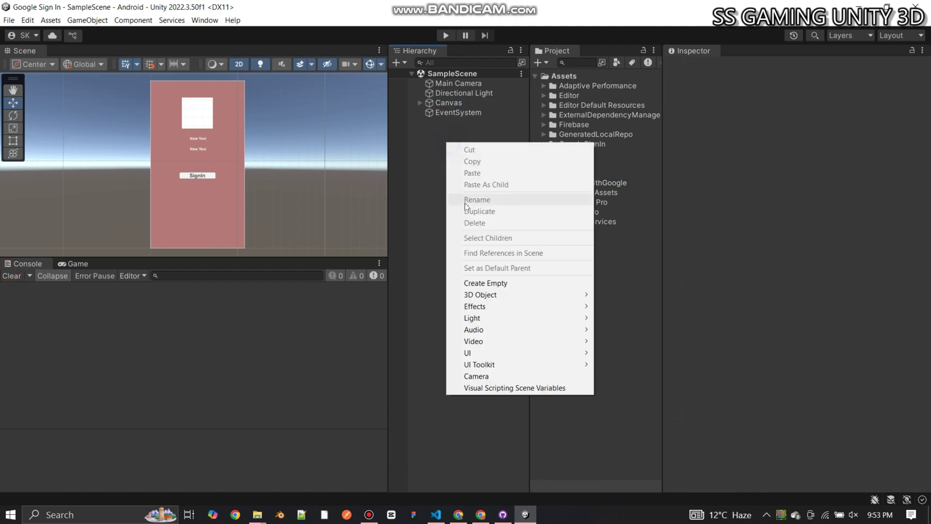
left_click(468, 283)
type("Google Manager")
key("Return")
left_click_drag(596, 183, 795, 203)
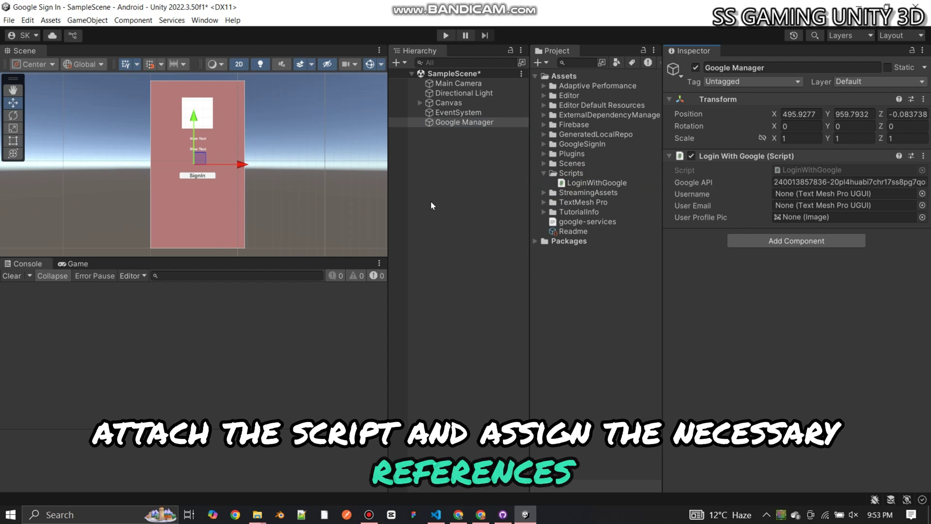
key("ctrl+s")
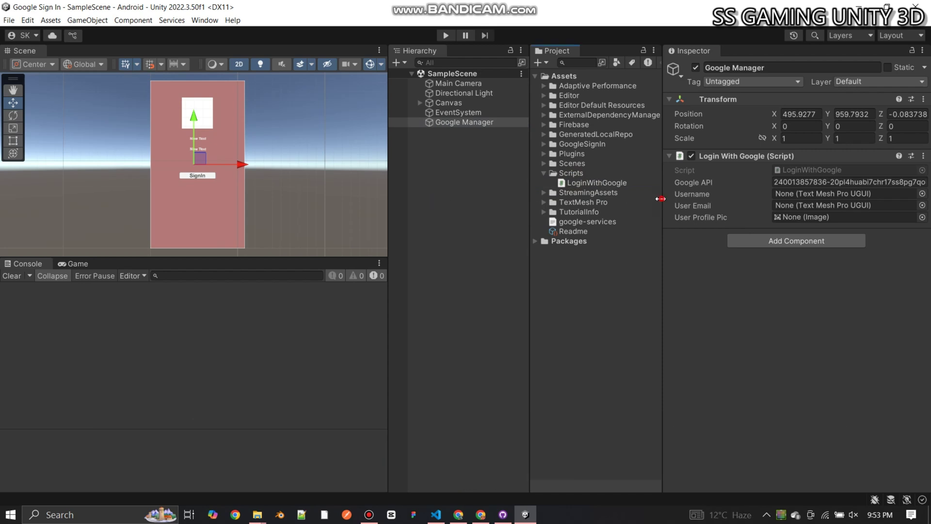
Step: Assign the panel's user name, email and profile image objects to the Google Manager script's references and save the scene
left_click_drag(661, 198, 609, 198)
left_click(420, 103)
left_click(429, 113)
left_click_drag(459, 120, 759, 195)
left_click_drag(462, 141, 775, 205)
key("ctrl+s")
left_click(445, 226)
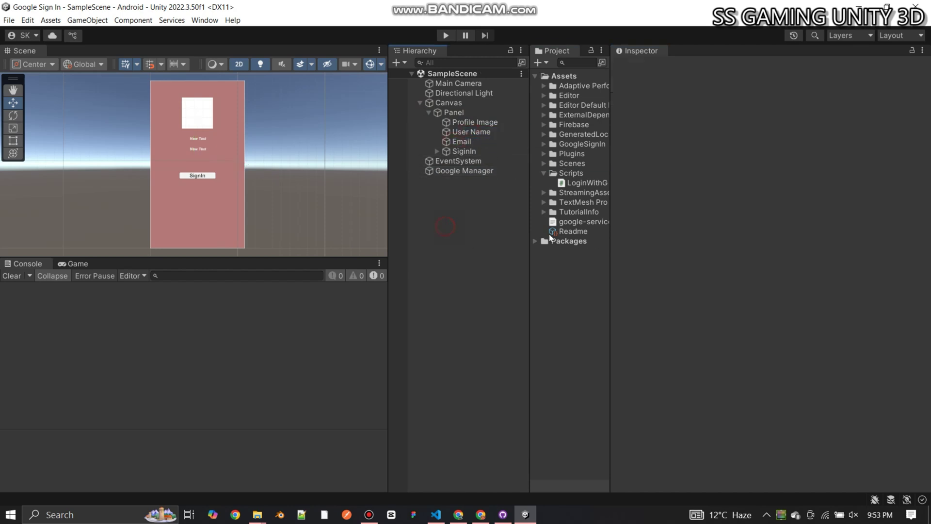
Step: Collapse the Scripts folder, show the Game view and enlarge it below the Scene view
left_click_drag(608, 243, 633, 242)
left_click(542, 173)
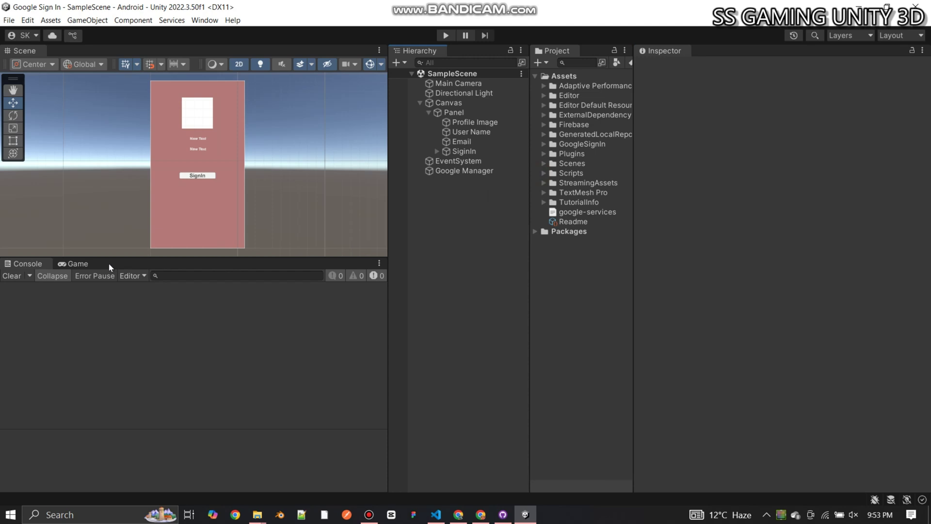
left_click(76, 263)
left_click_drag(164, 257, 487, 228)
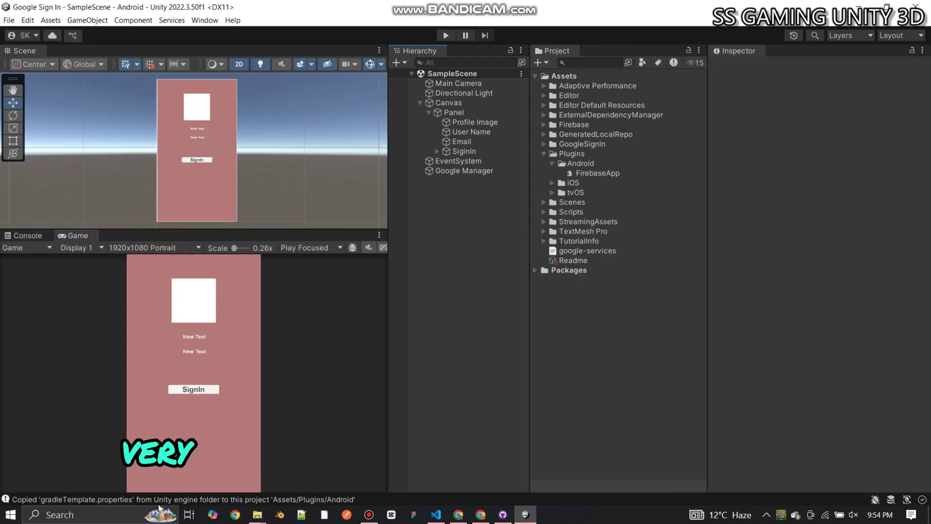
Step: Force-resolve the Android dependencies with the External Dependency Manager, clearing the Console before and after
left_click(27, 235)
left_click(6, 249)
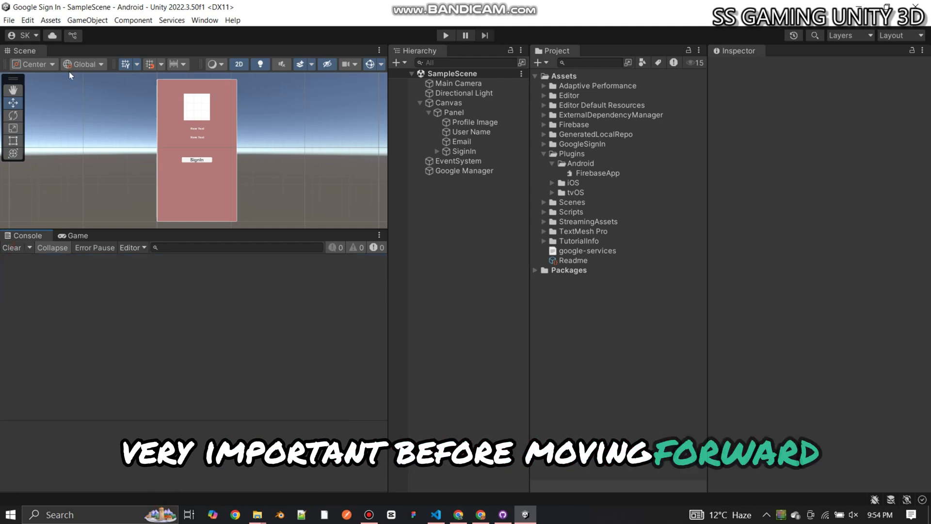
left_click(50, 20)
mouse_move(131, 295)
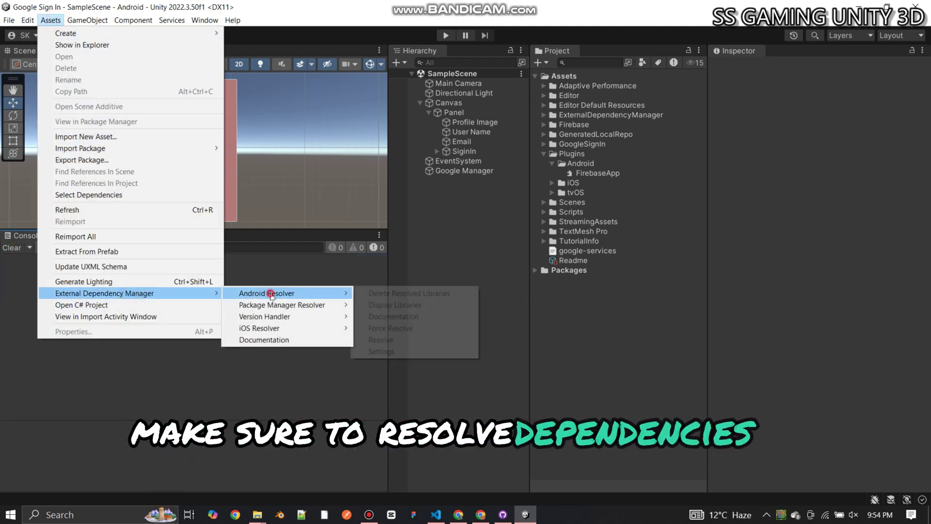
mouse_move(267, 293)
left_click(416, 327)
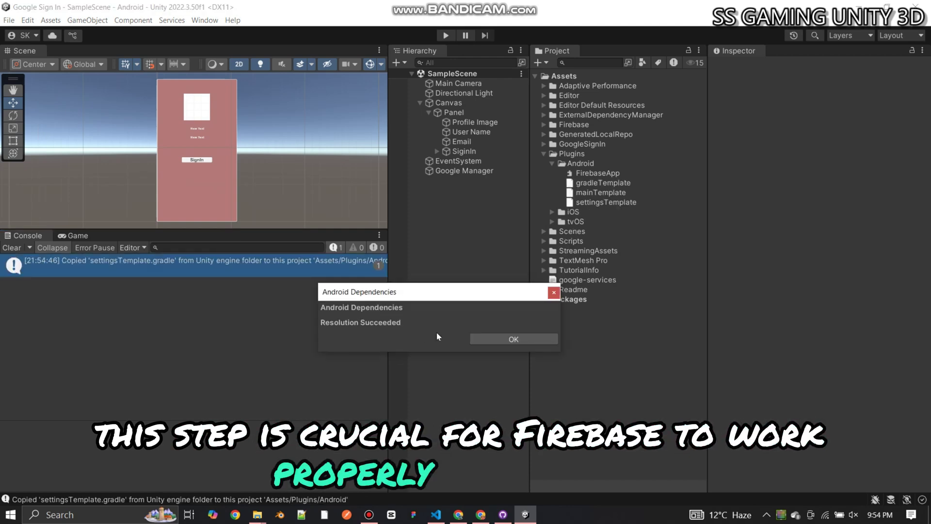
left_click(506, 335)
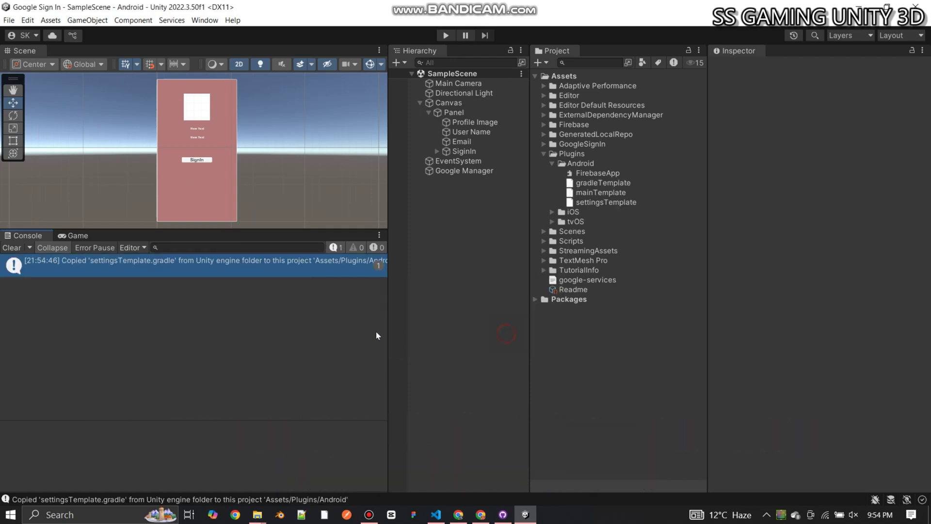
left_click(28, 247)
left_click(599, 185)
left_click(480, 285)
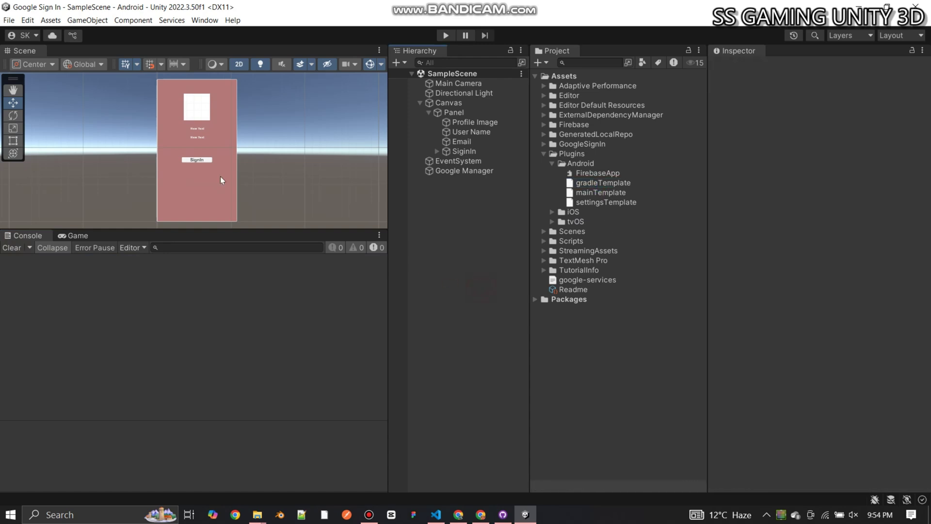
Step: Enable Custom Main Manifest in the Android Player's Publishing Settings and close the settings windows
left_click(10, 20)
left_click(46, 147)
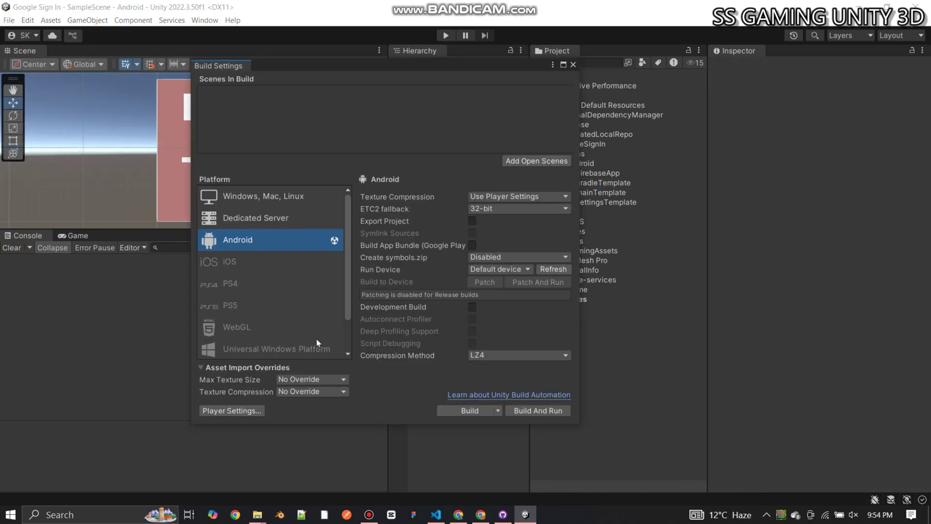
left_click(232, 410)
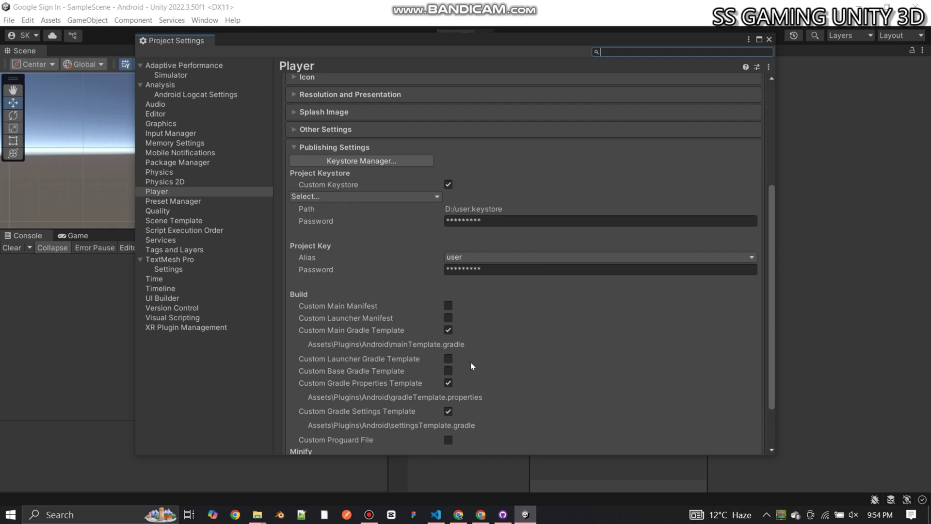
left_click(318, 148)
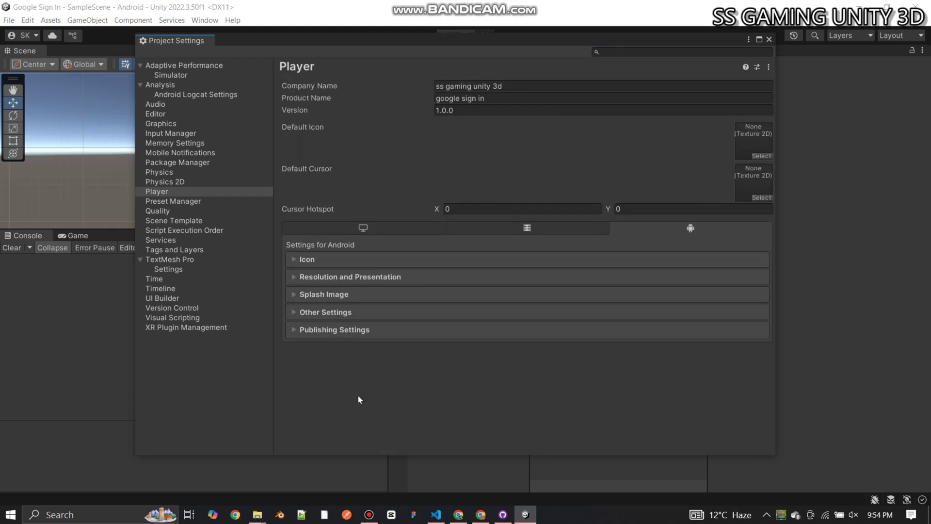
left_click(338, 329)
scroll(381, 341, "down", 3)
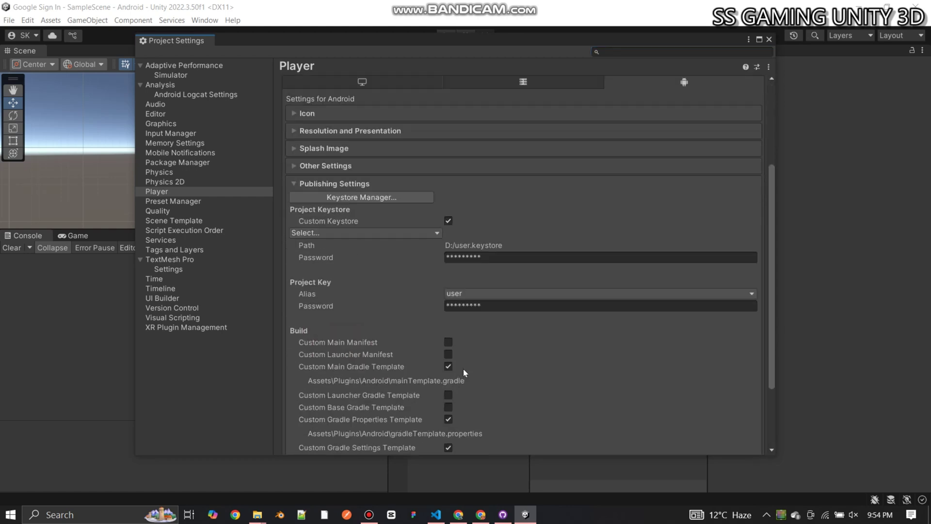
left_click(448, 342)
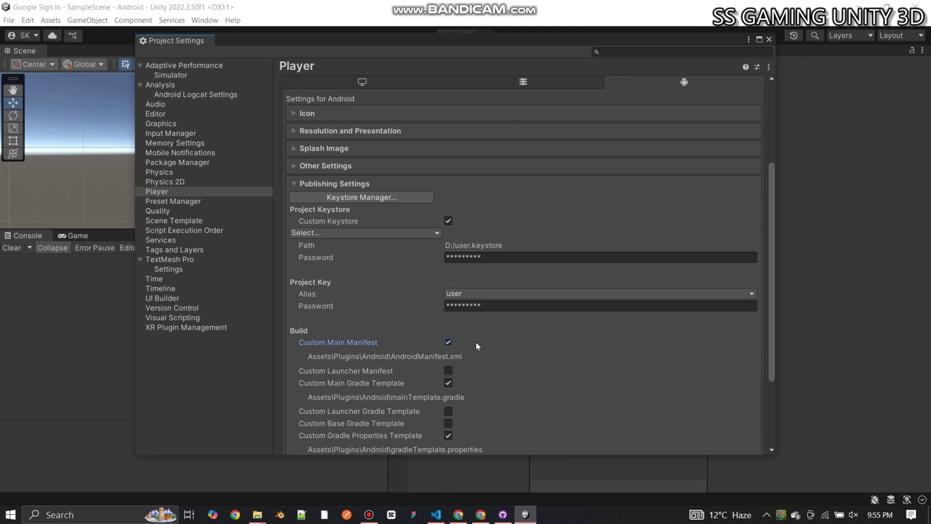
left_click(768, 40)
left_click(572, 65)
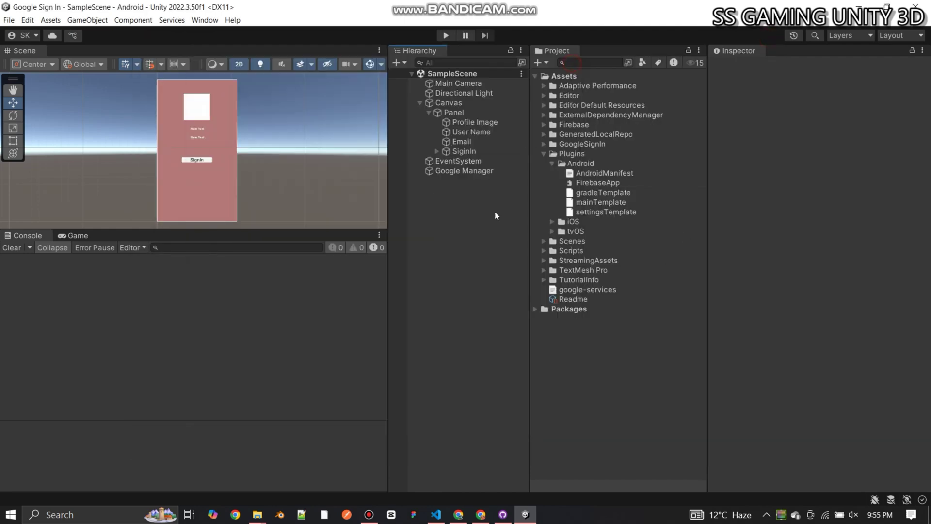
Step: Link the SiginIn button's On Click event to the Google Manager object's LoginWithGoogle Login() function, and collapse the Panel in the hierarchy
left_click(420, 102)
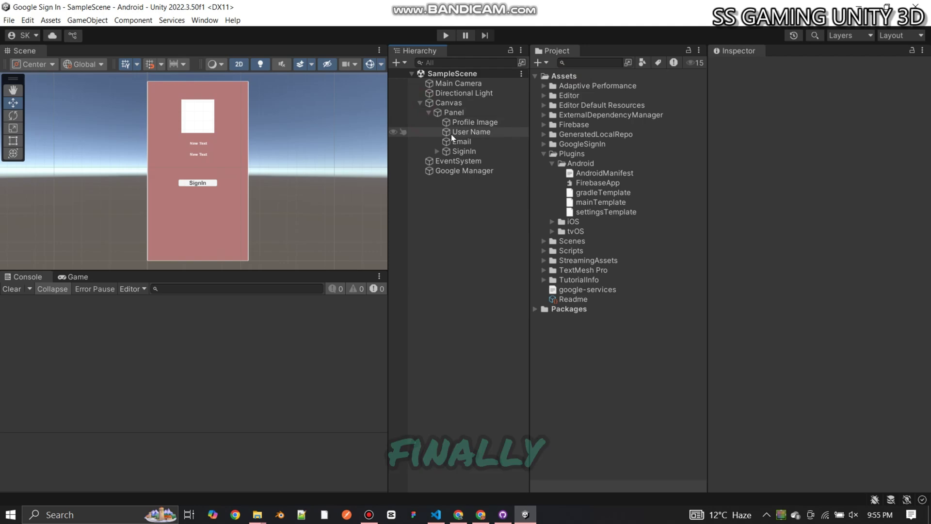
left_click(428, 112)
left_click(429, 112)
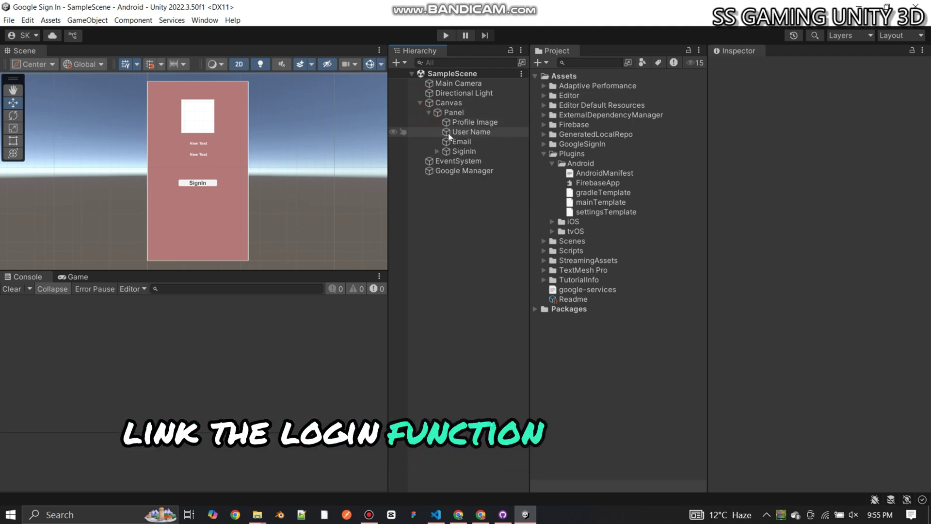
left_click(463, 150)
scroll(790, 316, "down", 8)
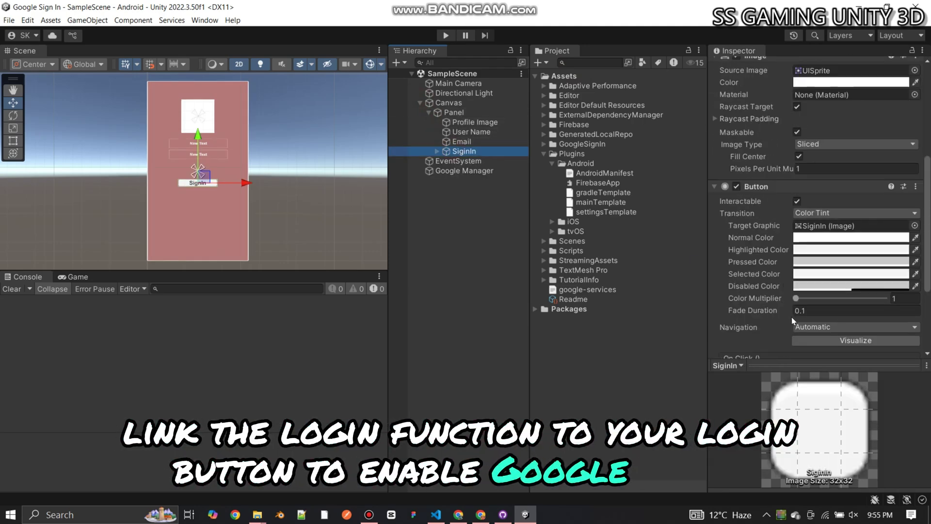
left_click(889, 279)
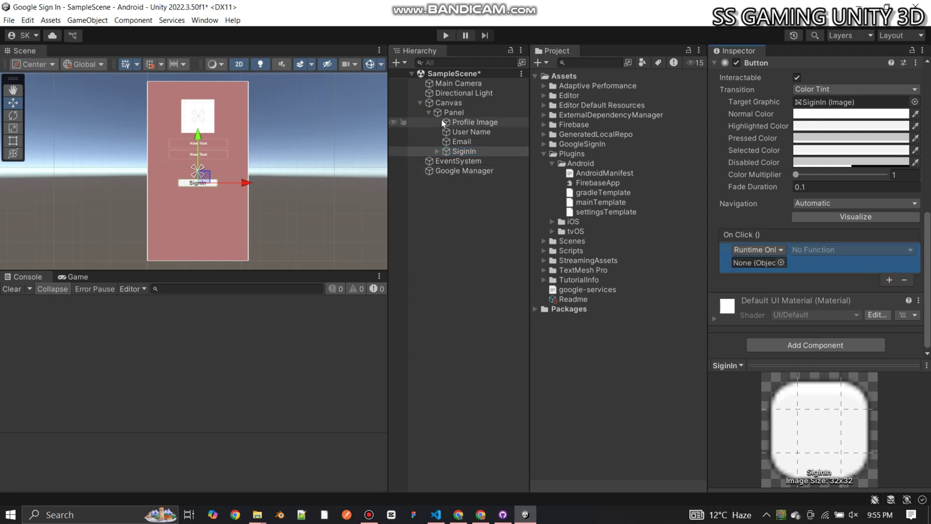
left_click_drag(445, 170, 767, 262)
left_click(825, 249)
mouse_move(842, 301)
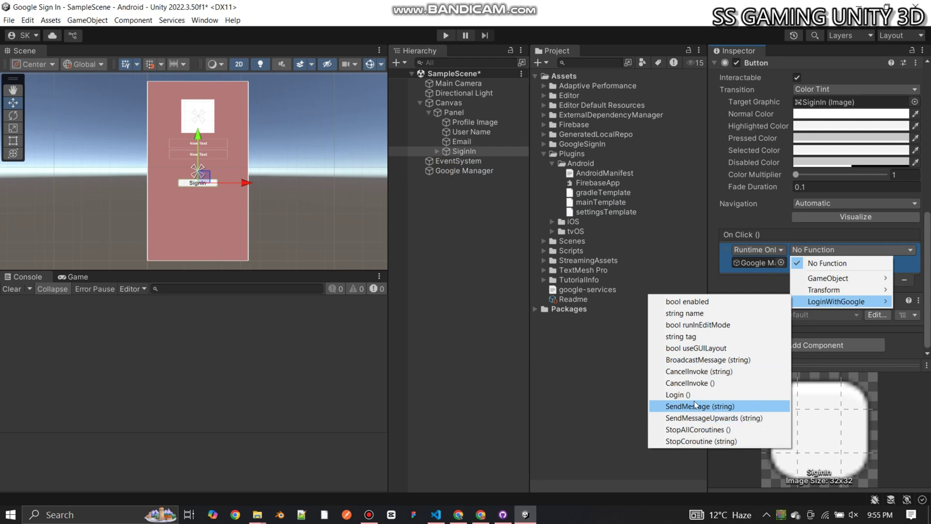
left_click(677, 394)
left_click(485, 290)
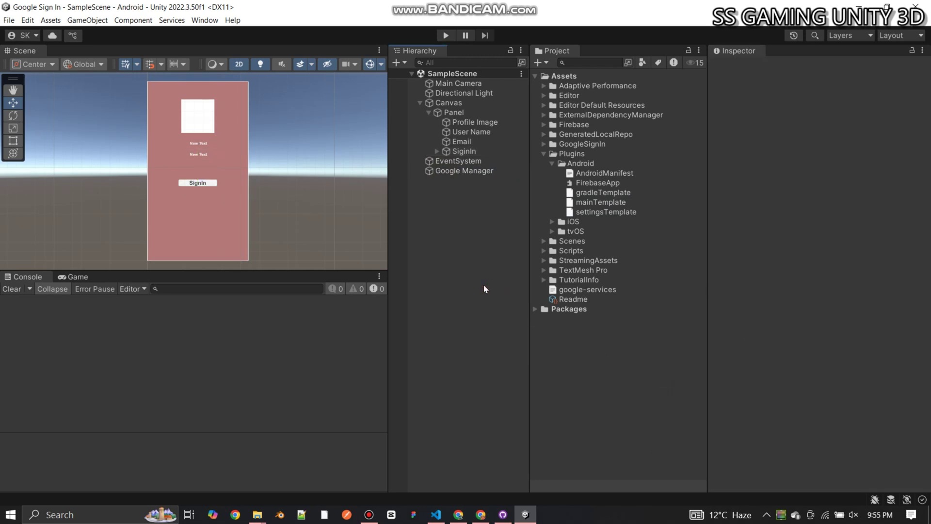
left_click(428, 112)
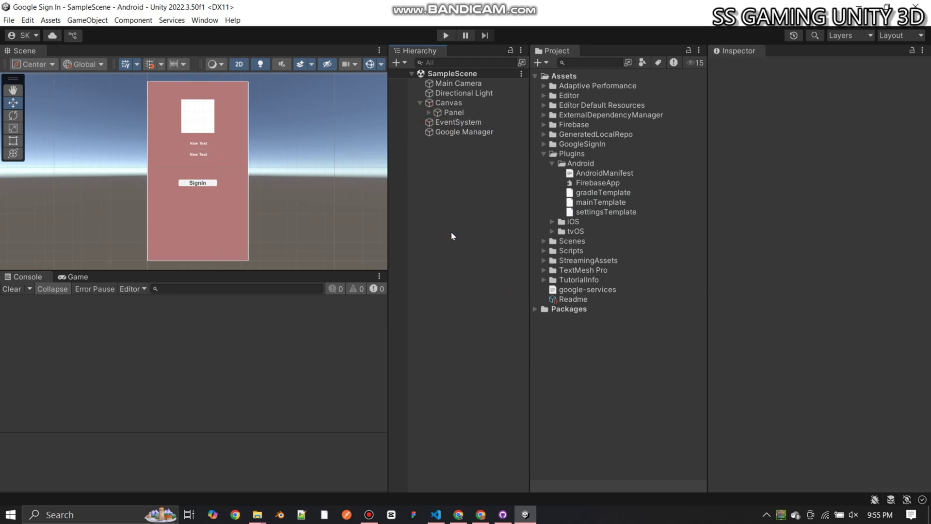
Step: Set the Android Player's Minimum API Level to Android 7.0 'Nougat' (API level 24), close Project Settings and clear the Console
left_click(9, 21)
left_click(51, 148)
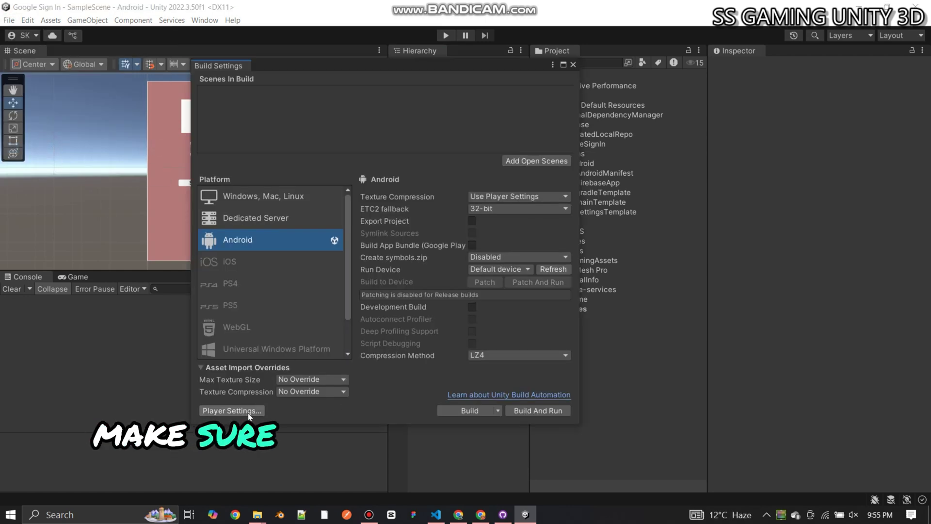
left_click(231, 411)
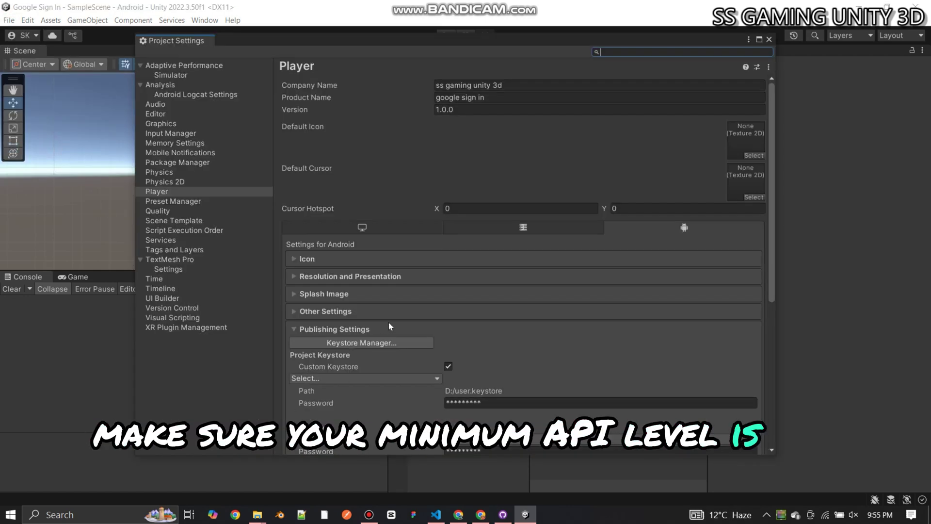
left_click(331, 311)
scroll(485, 341, "down", 6)
scroll(487, 344, "down", 6)
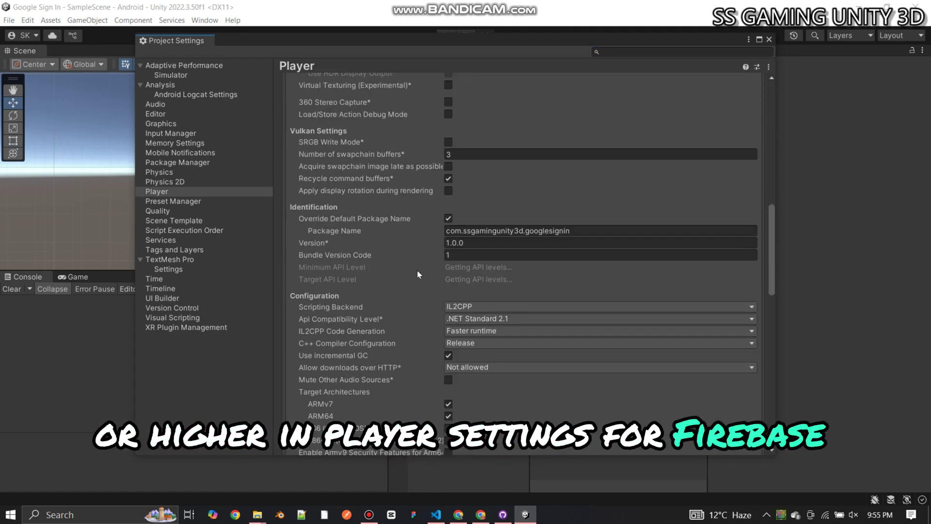
left_click(454, 268)
left_click(473, 303)
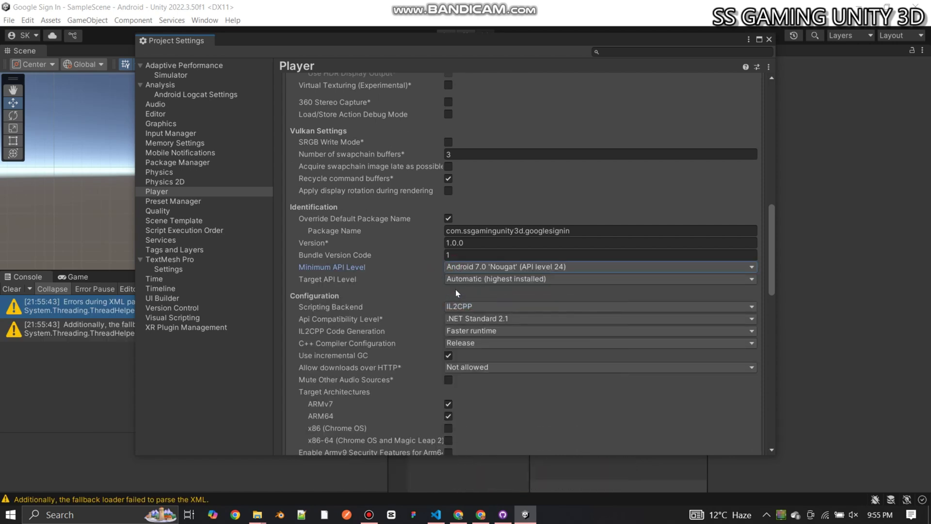
left_click(770, 41)
left_click(12, 289)
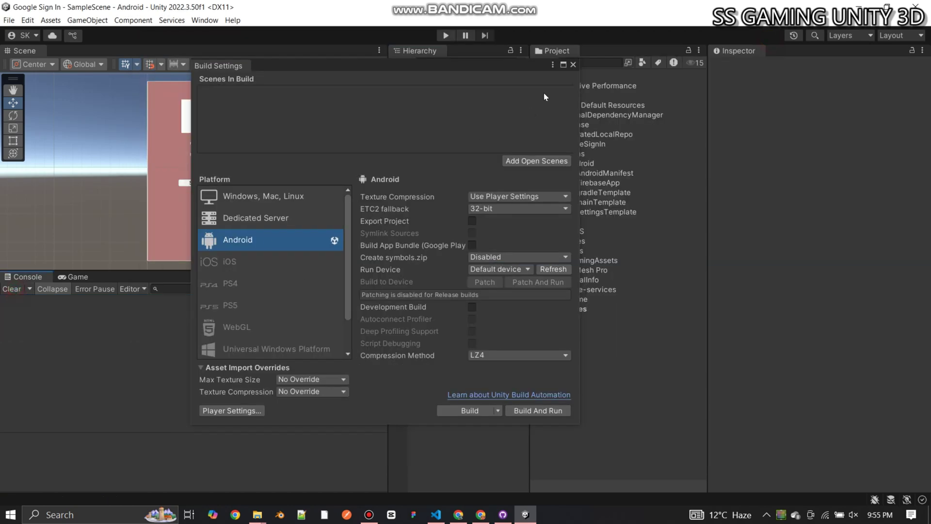
Step: Add the open SampleScene to the build and build the Android APK as Google SignIn in the project folder
left_click(533, 160)
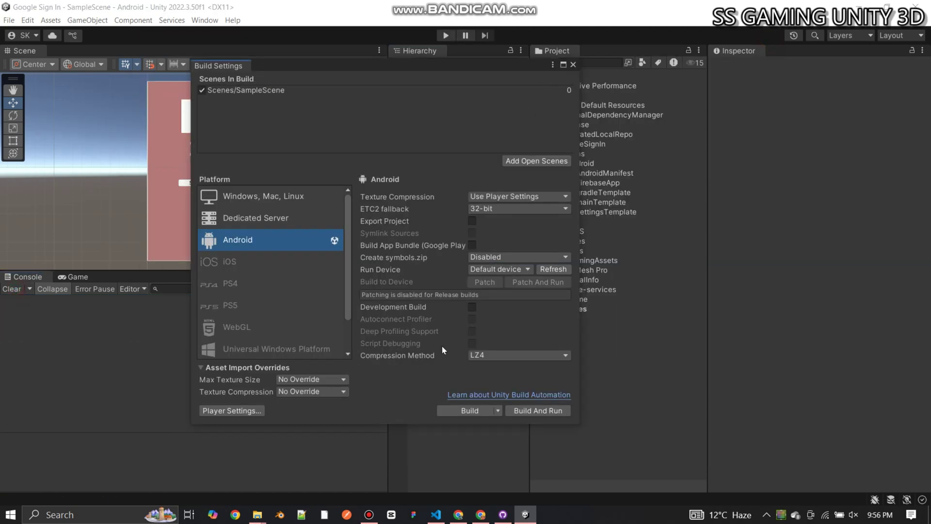
left_click(456, 410)
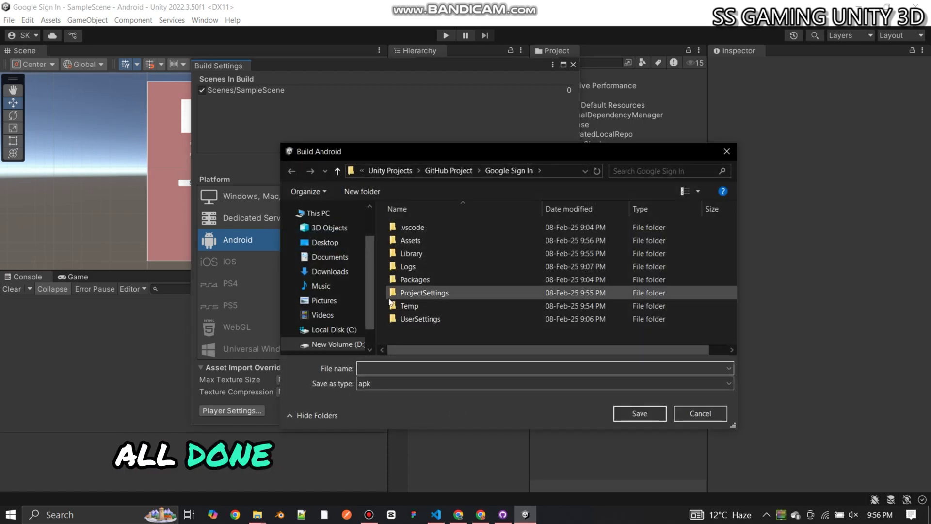
left_click(399, 367)
type("Googl")
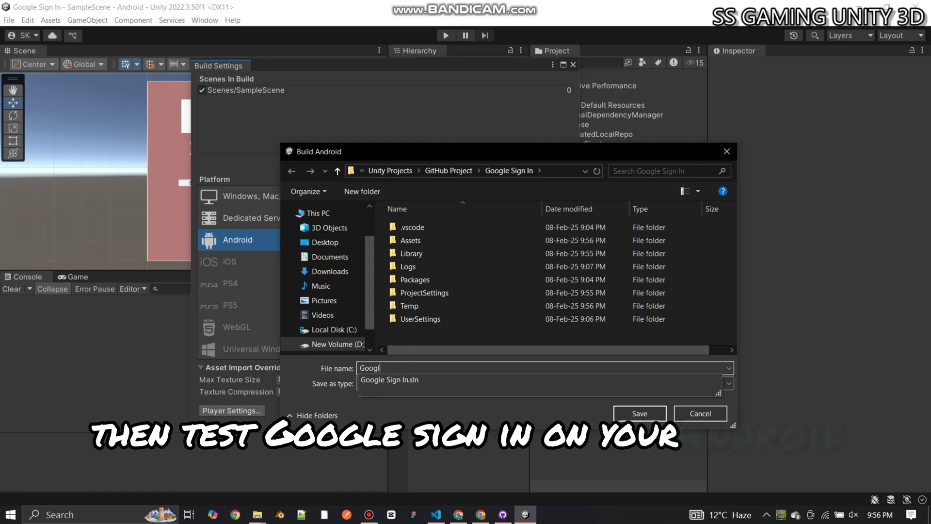
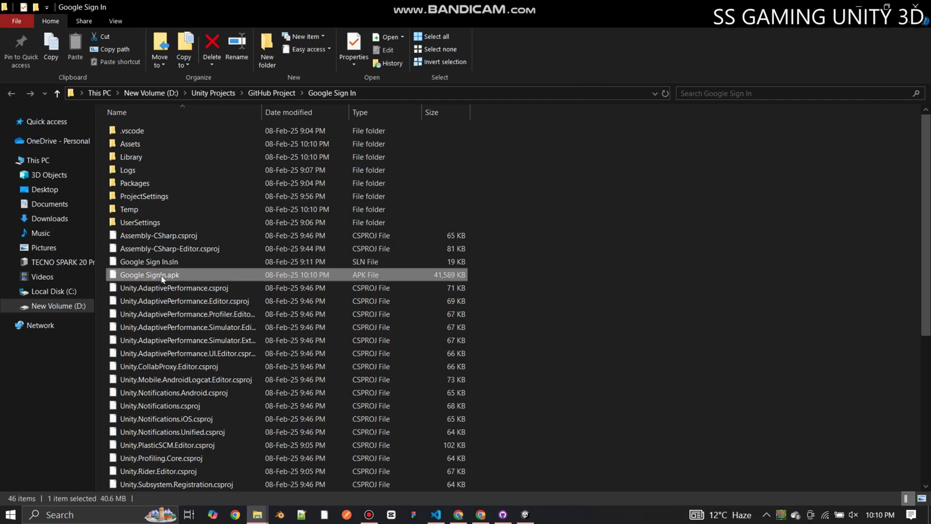
Step: Send Google SignIn.apk from the project folder to the connected phone
right_click(181, 275)
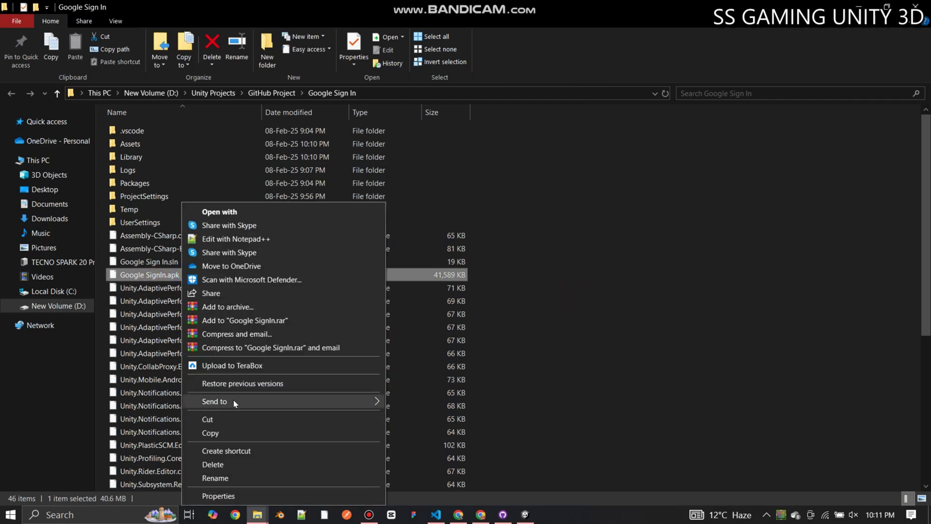
mouse_move(233, 400)
left_click(429, 483)
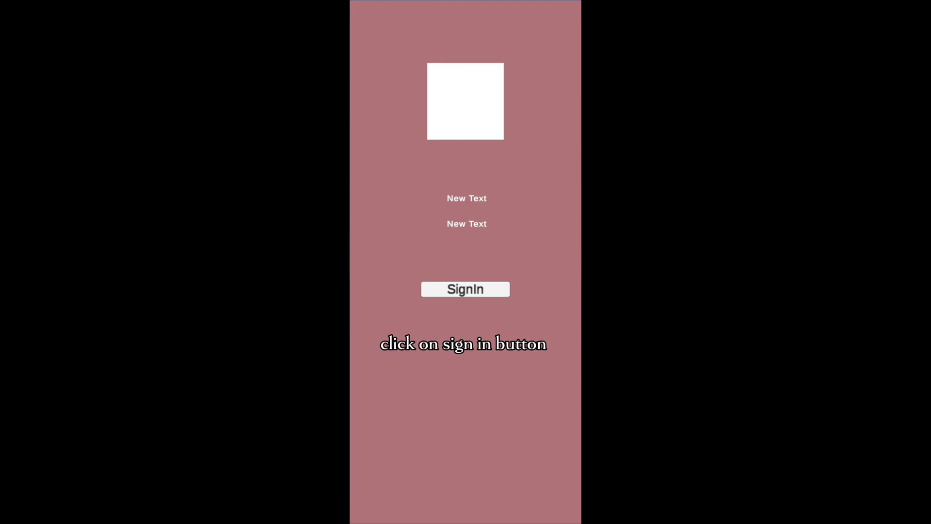
Step: Start the Google sign-in in the app on the phone and reload the Firebase Authentication Users page in the browser
left_click(465, 289)
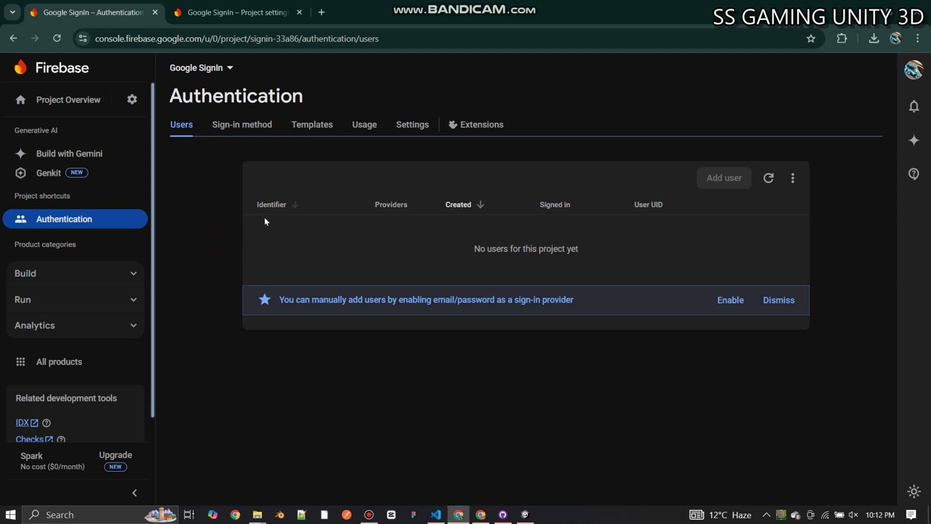
left_click(55, 41)
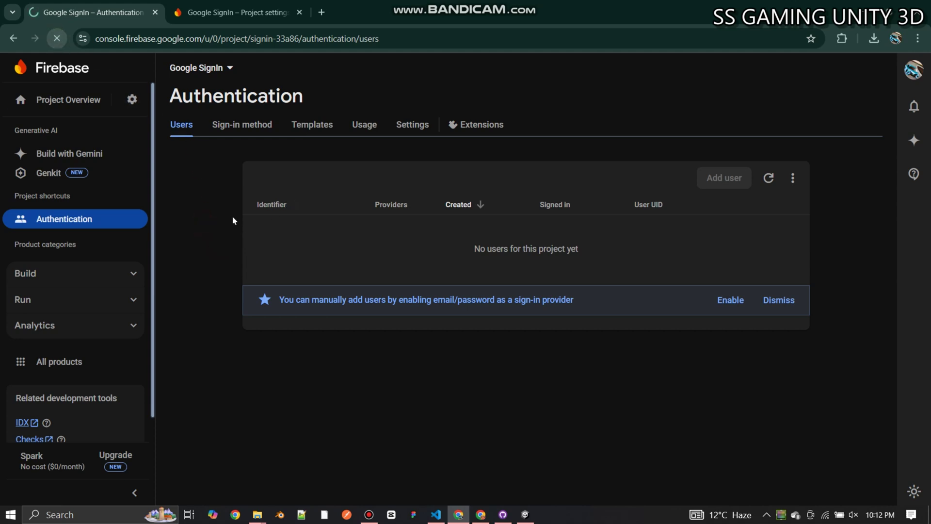